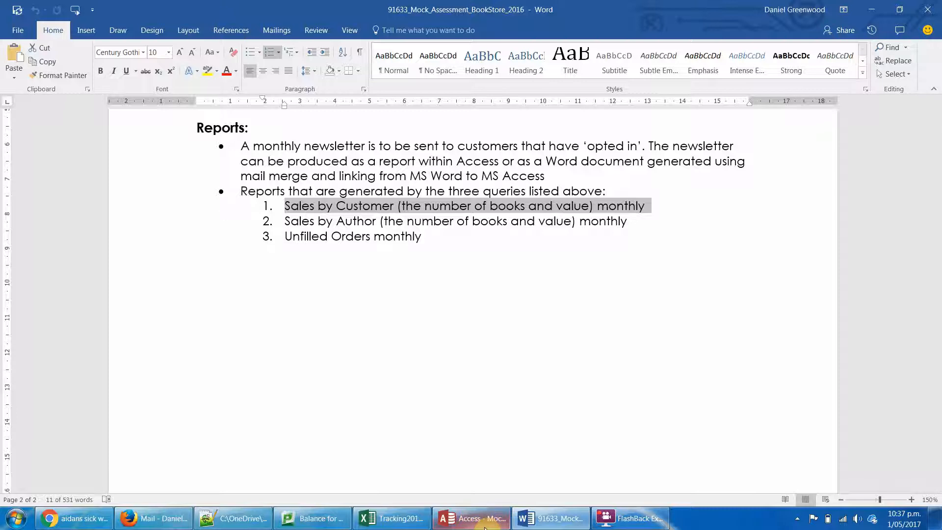
# - Examine the monthly requirement of the Sales by Customer report in the Reports list
pyautogui.click(642, 215)
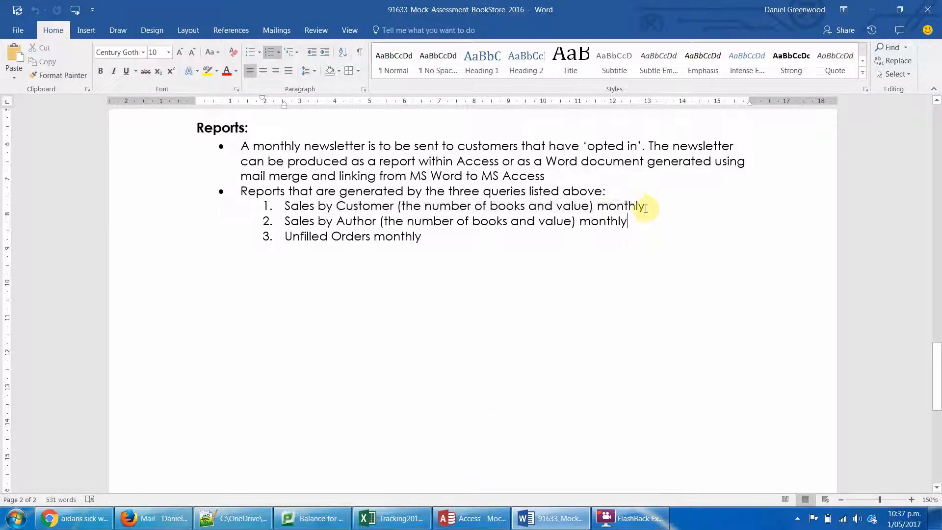
pyautogui.moveTo(646, 207); pyautogui.dragTo(598, 208)
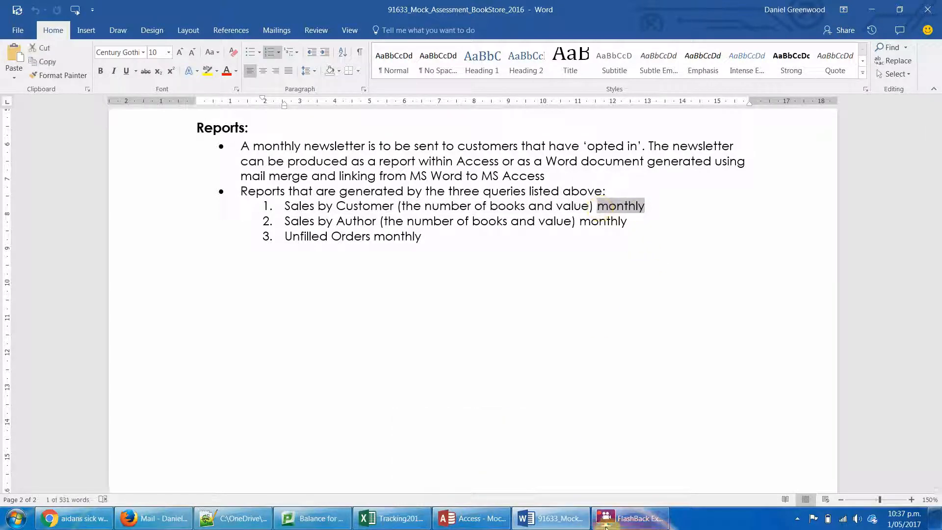
pyautogui.moveTo(606, 526)
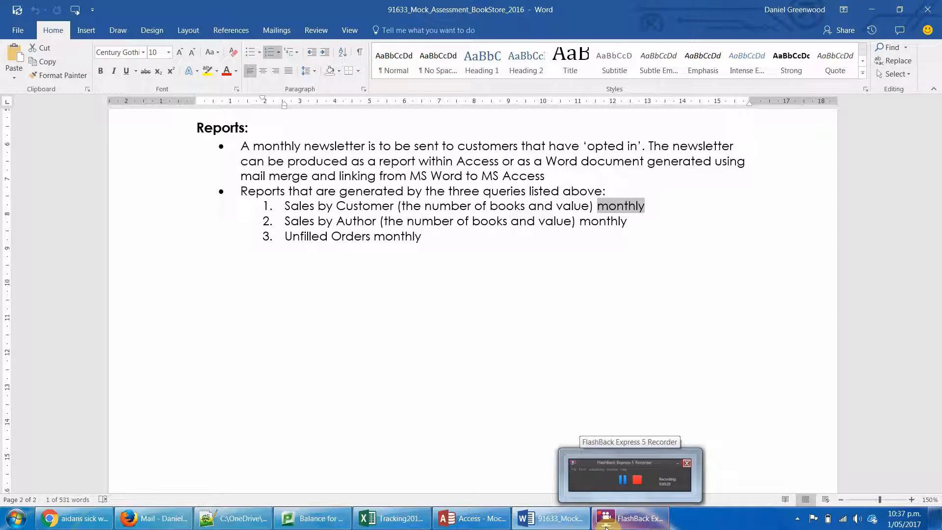
# - Switch to Access and start a new query in Design view with the Customer, Books, Purchases and Orders tables
pyautogui.click(464, 513)
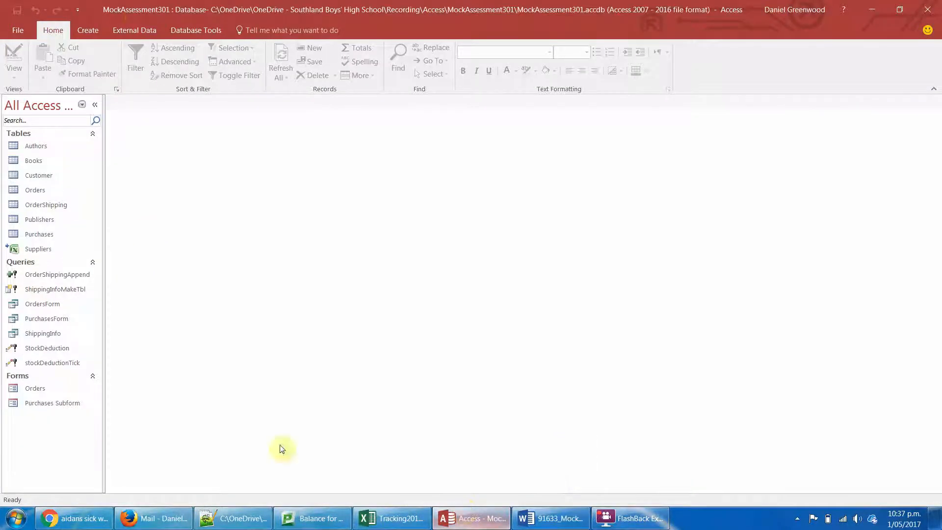
pyautogui.click(87, 31)
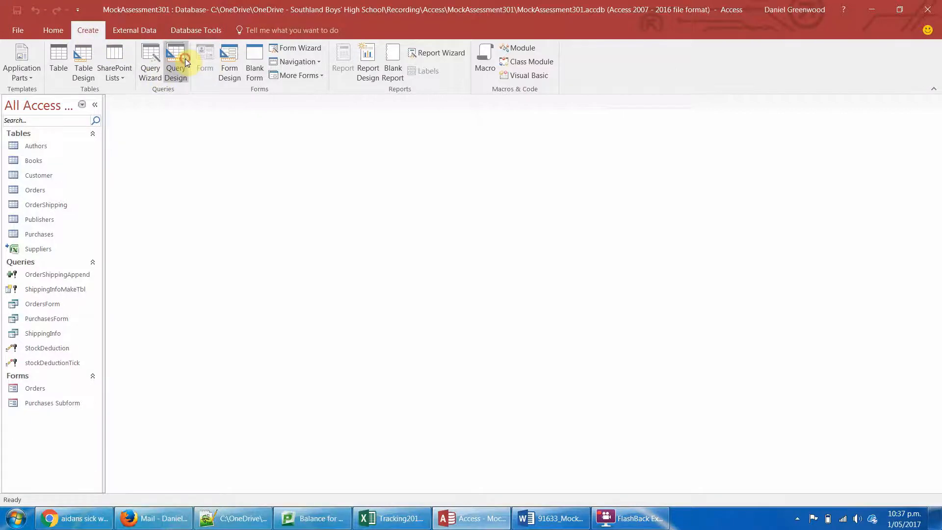
pyautogui.click(184, 59)
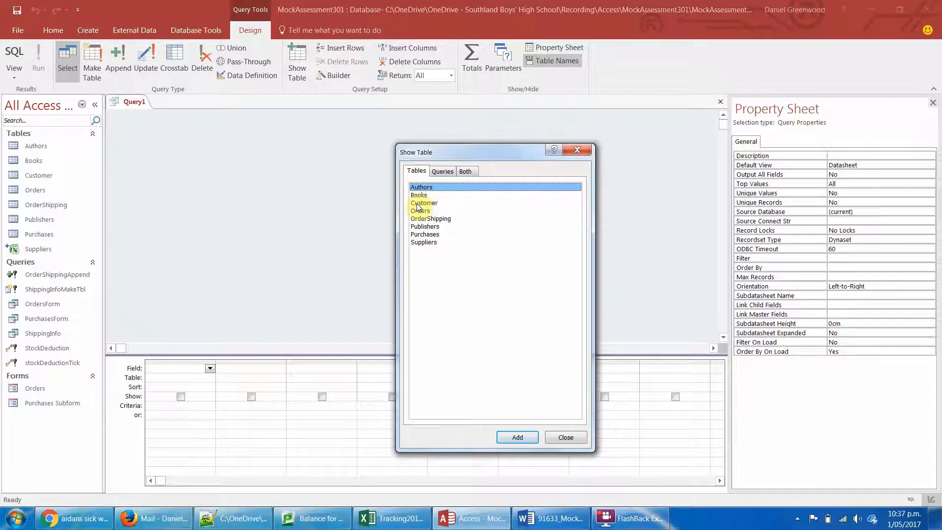
pyautogui.doubleClick(417, 203)
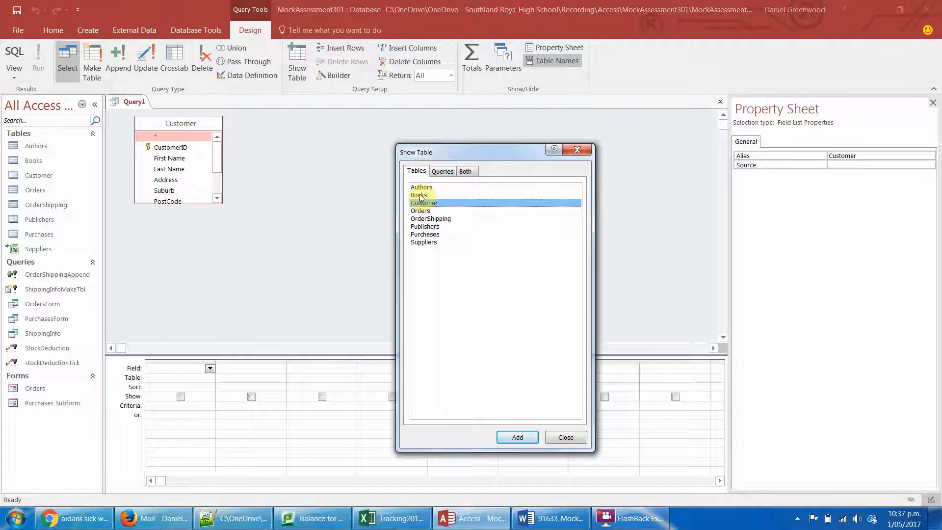
pyautogui.doubleClick(419, 195)
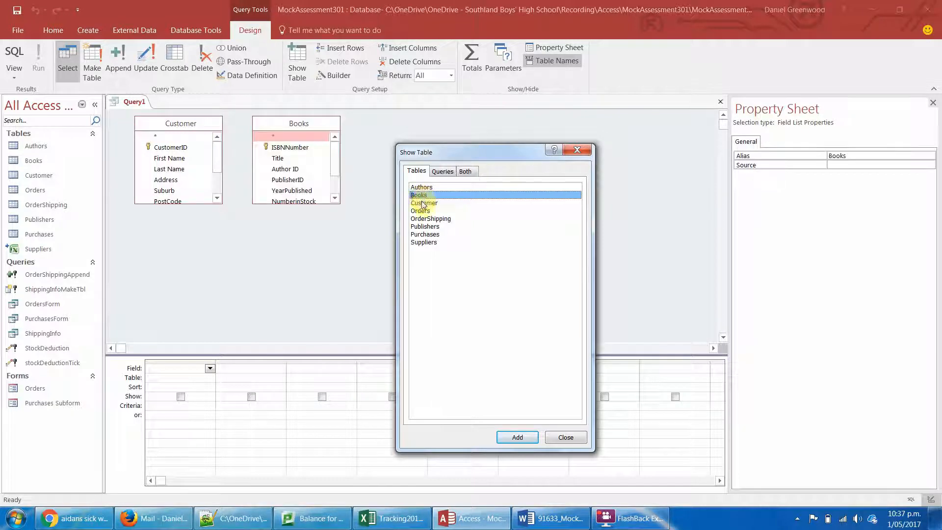
pyautogui.doubleClick(424, 235)
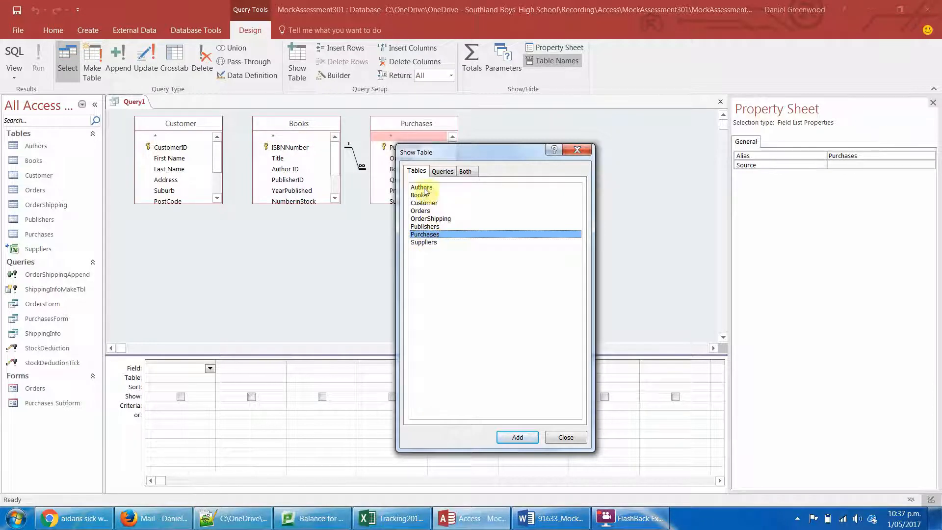
pyautogui.doubleClick(421, 211)
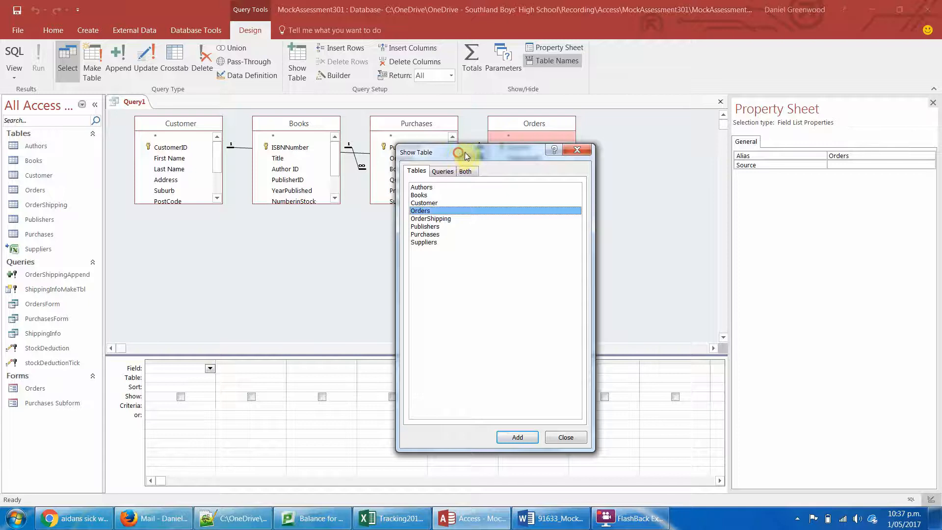
pyautogui.moveTo(466, 157); pyautogui.dragTo(664, 186)
pyautogui.moveTo(670, 148); pyautogui.dragTo(671, 136)
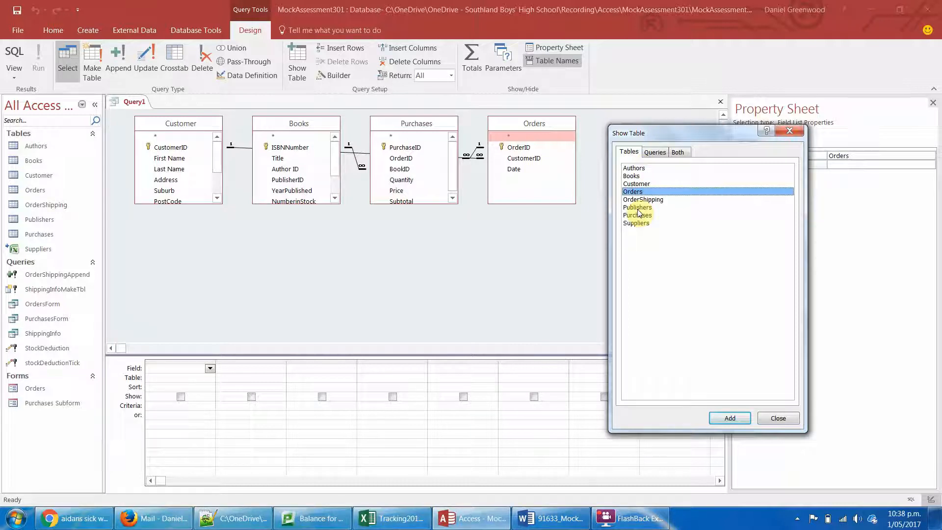
pyautogui.click(789, 130)
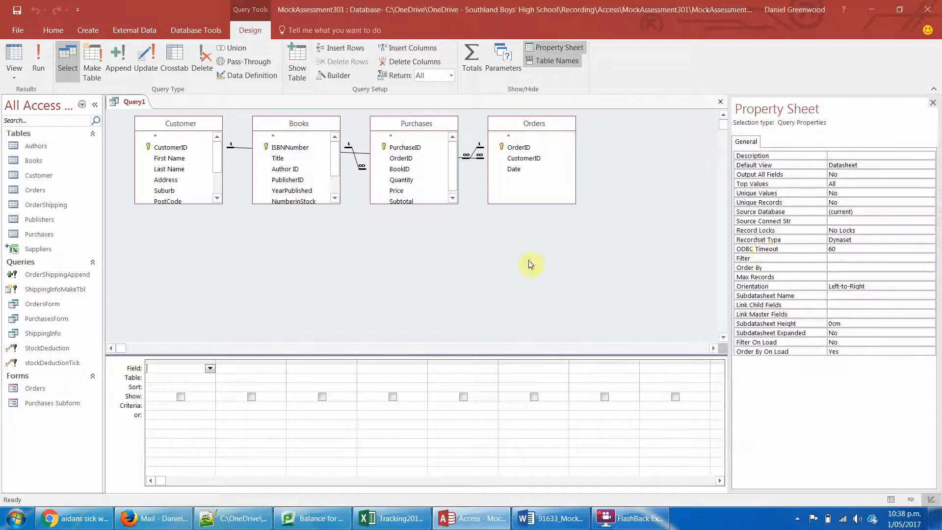
# - Close the Property Sheet and enlarge the Books, Customer, Purchases and Orders field lists to show all their fields
pyautogui.click(933, 103)
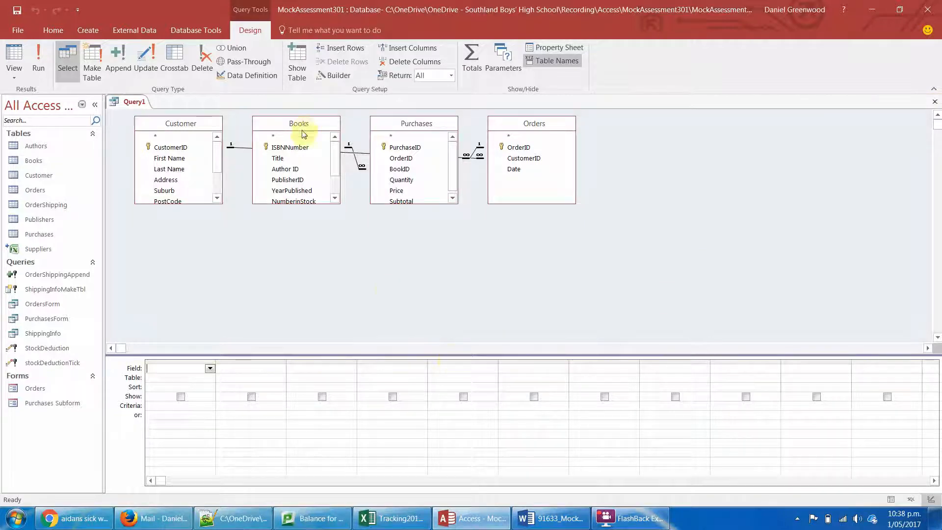
pyautogui.moveTo(331, 202); pyautogui.dragTo(331, 245)
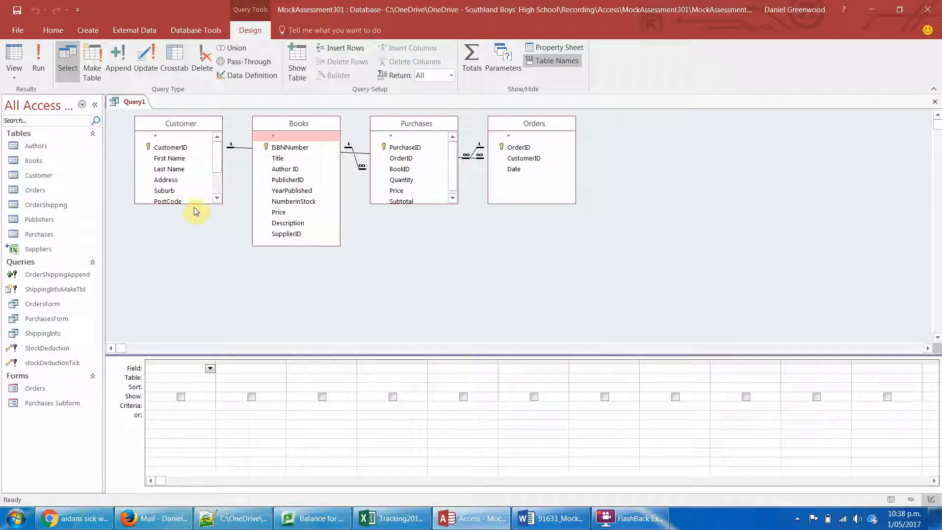
pyautogui.moveTo(195, 203); pyautogui.dragTo(196, 265)
pyautogui.moveTo(428, 203); pyautogui.dragTo(432, 242)
pyautogui.moveTo(547, 204); pyautogui.dragTo(550, 235)
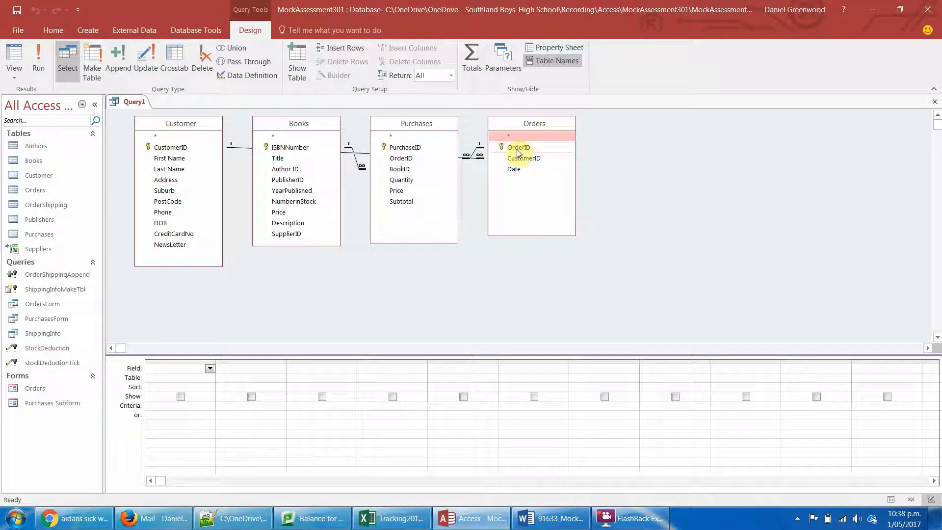
# - Add OrderID and PurchaseID from Purchases and Title from Books to the query grid
pyautogui.doubleClick(401, 159)
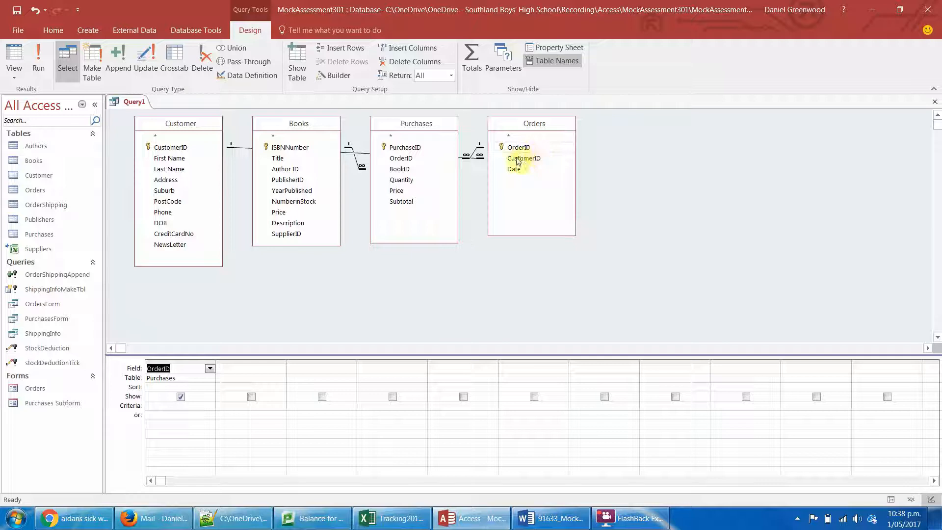
pyautogui.doubleClick(404, 149)
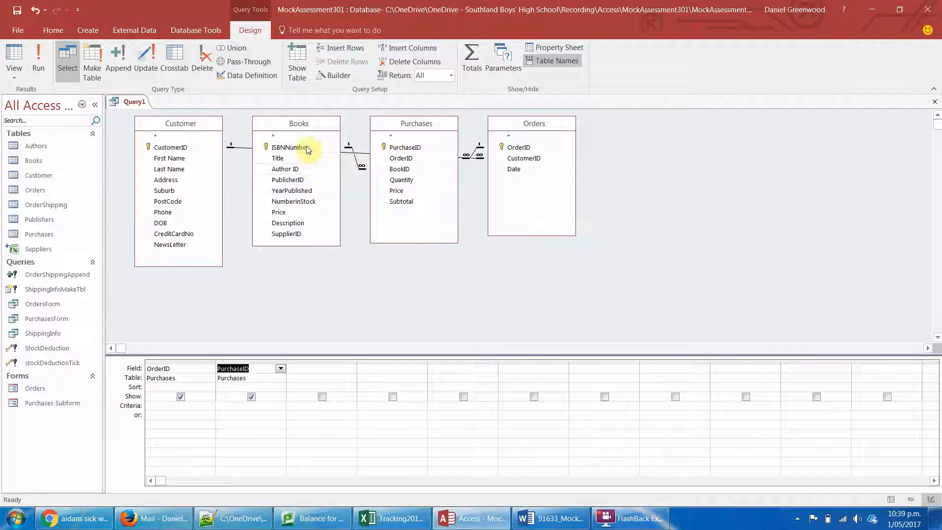
pyautogui.doubleClick(278, 159)
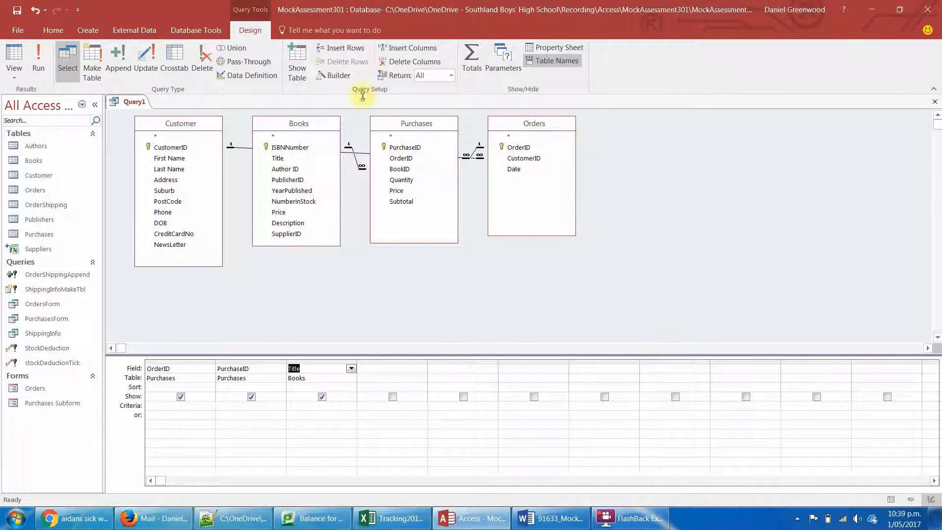
# - Add the Authors and Publishers tables to the query
pyautogui.click(297, 62)
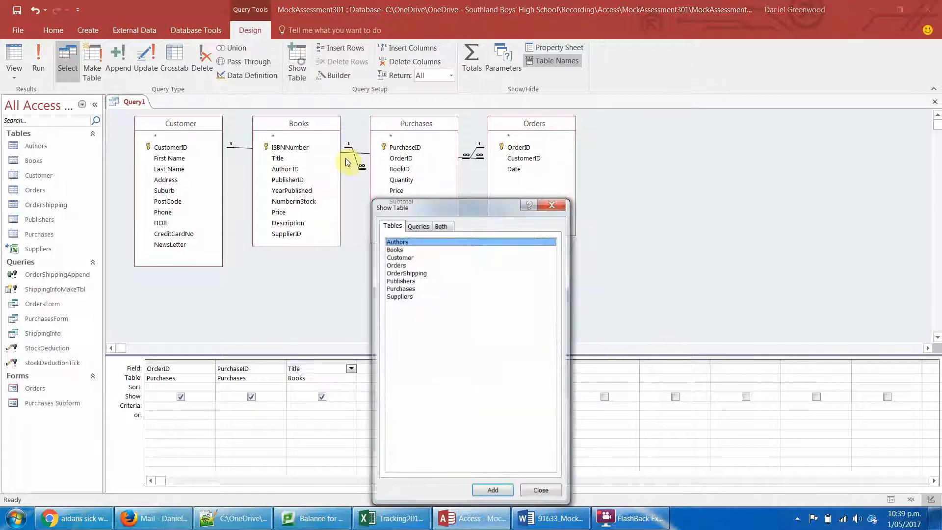
pyautogui.doubleClick(399, 241)
pyautogui.click(401, 280)
pyautogui.doubleClick(400, 280)
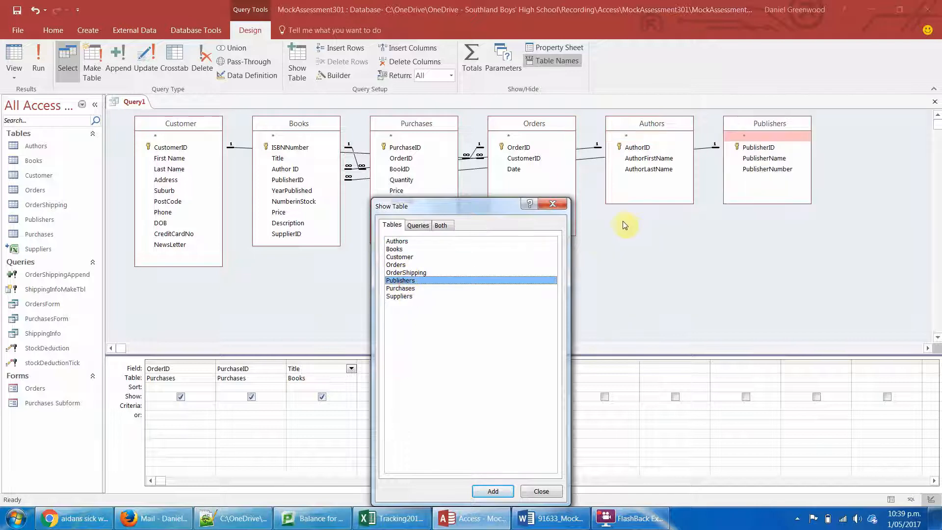
pyautogui.click(552, 203)
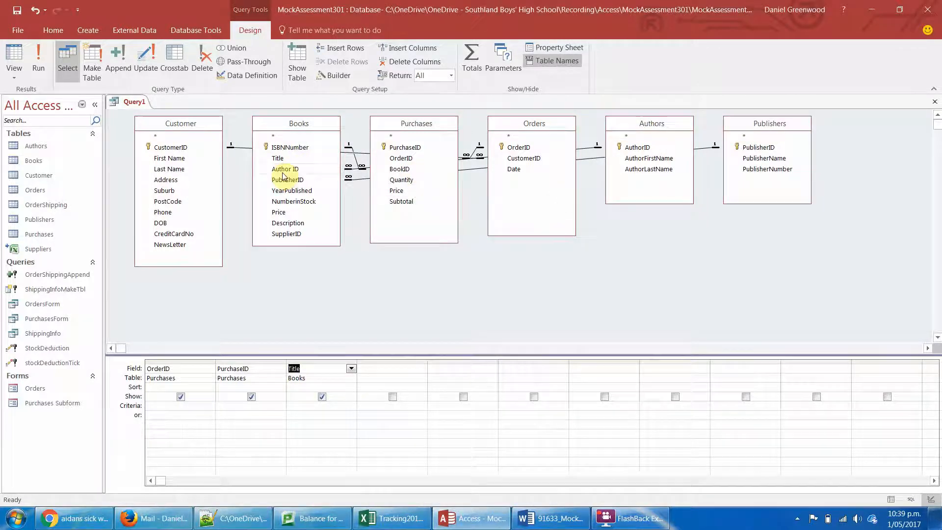
# - Add AuthorFirstName and AuthorLastName from Authors, Price from Books, and First Name and Last Name from Customer to the query grid
pyautogui.doubleClick(653, 158)
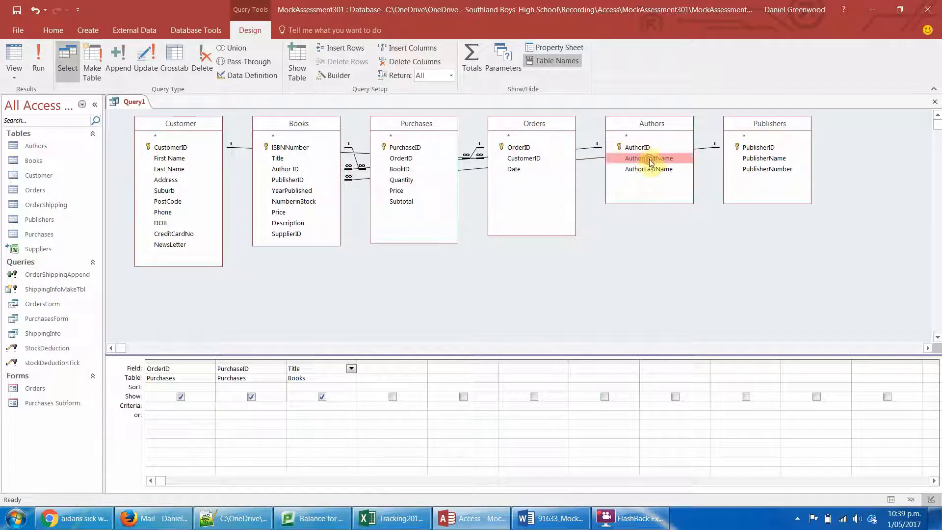
pyautogui.doubleClick(647, 170)
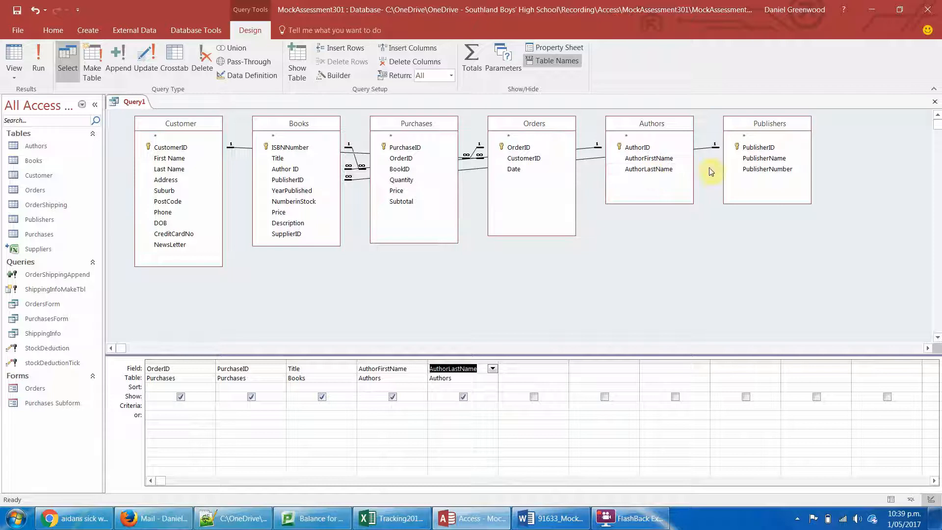
pyautogui.doubleClick(278, 213)
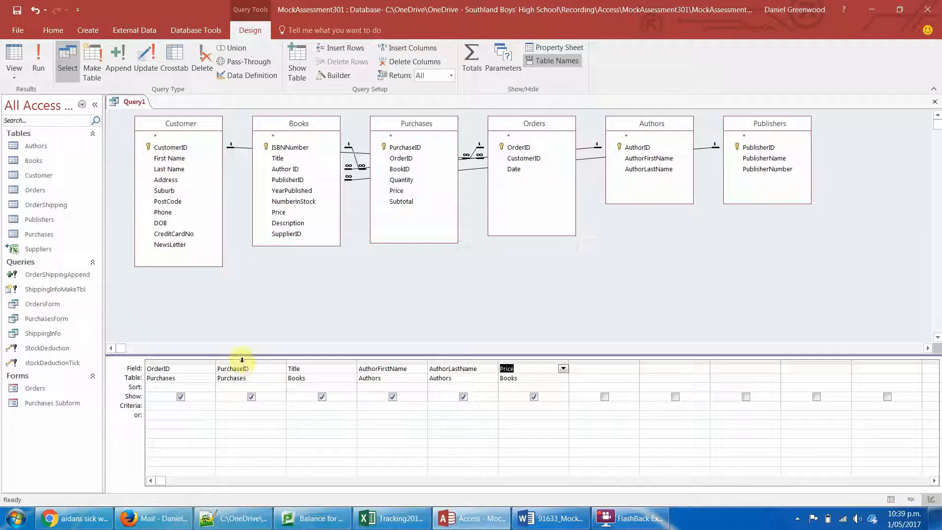
pyautogui.doubleClick(160, 157)
pyautogui.doubleClick(160, 171)
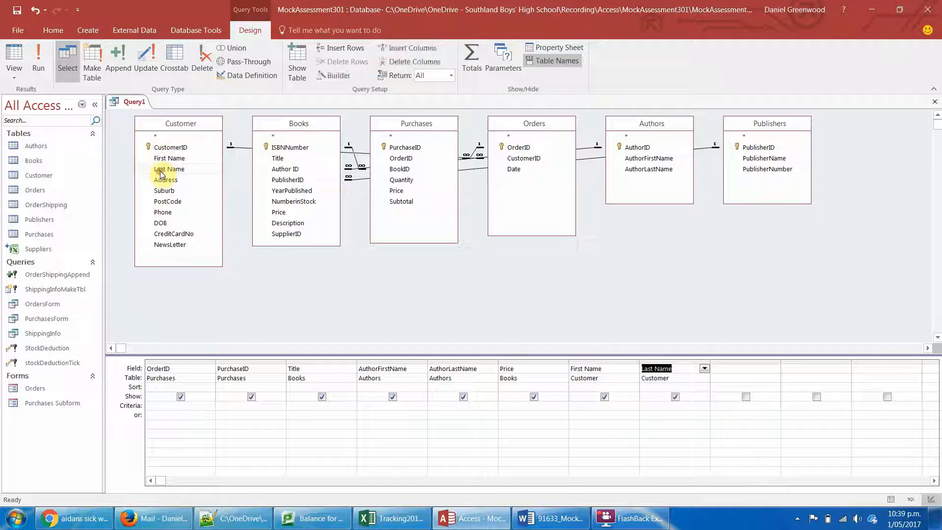
pyautogui.click(163, 190)
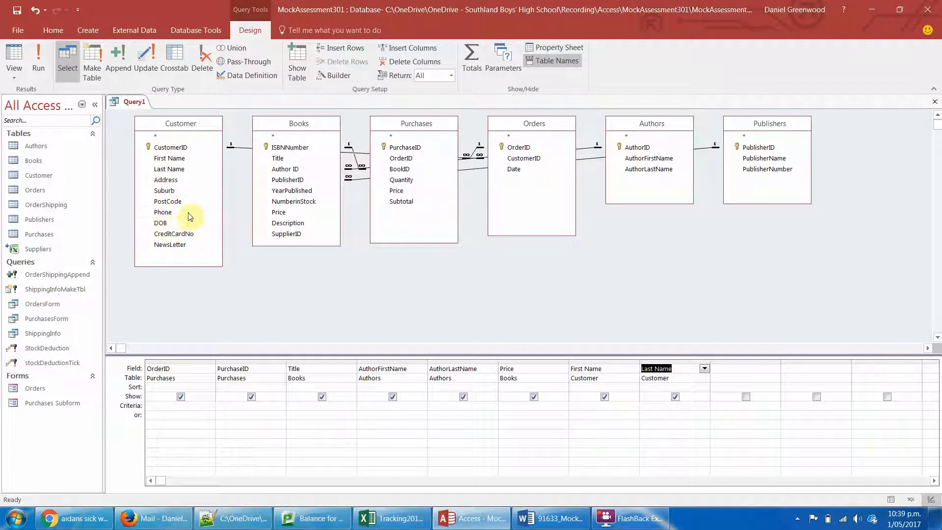
pyautogui.doubleClick(185, 181)
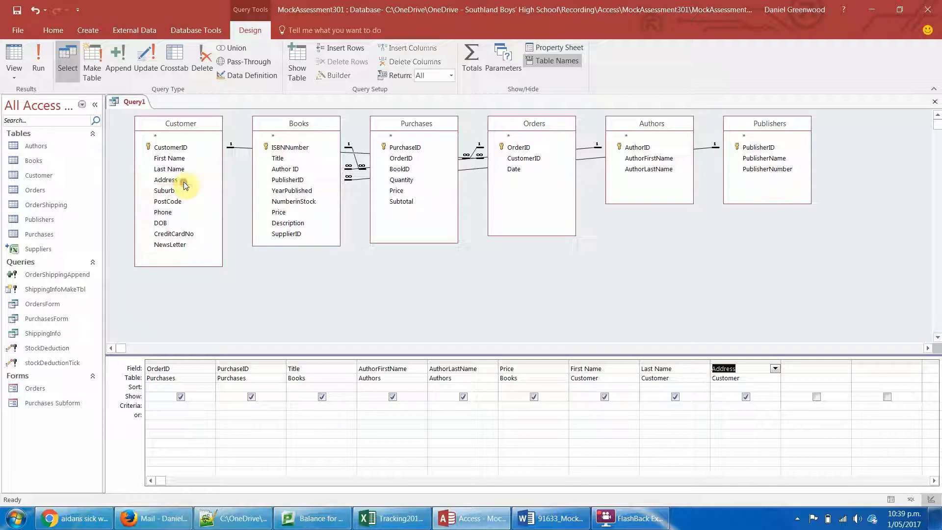
pyautogui.click(758, 363)
pyautogui.press('Delete')
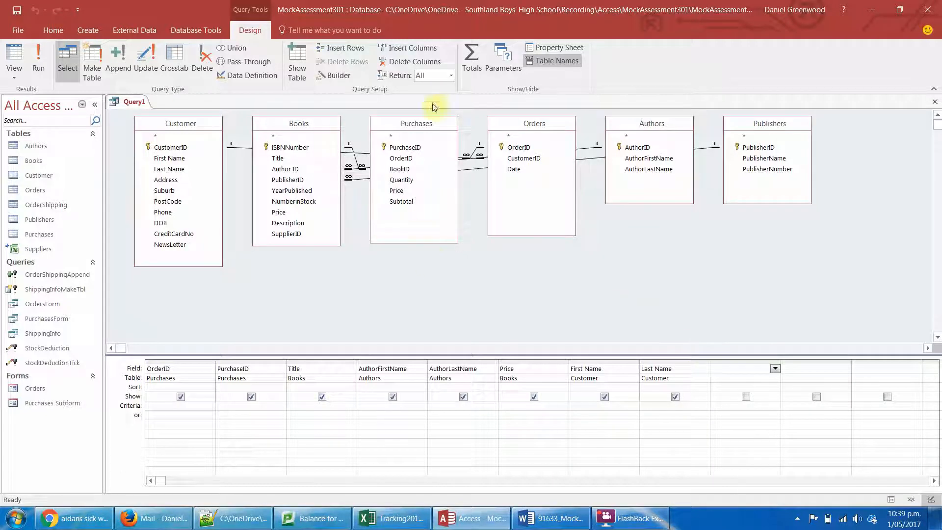
pyautogui.doubleClick(401, 201)
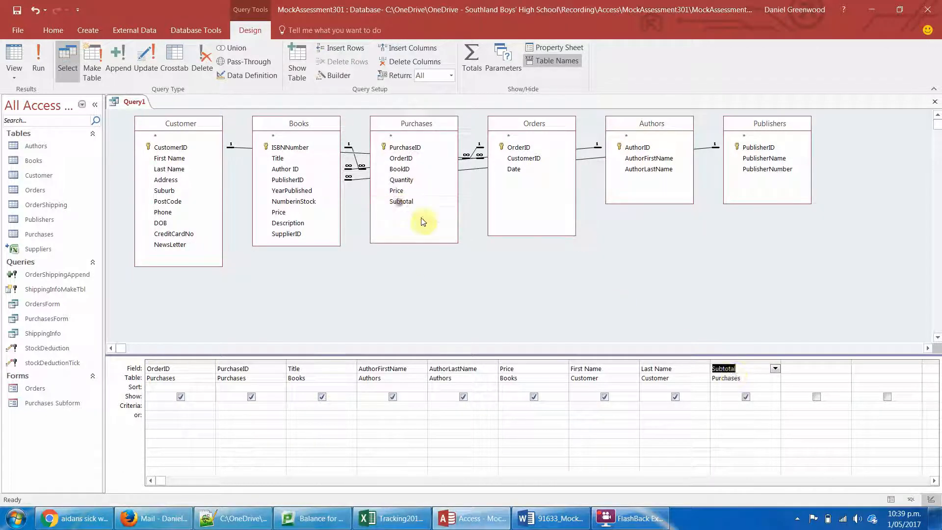
pyautogui.click(746, 361)
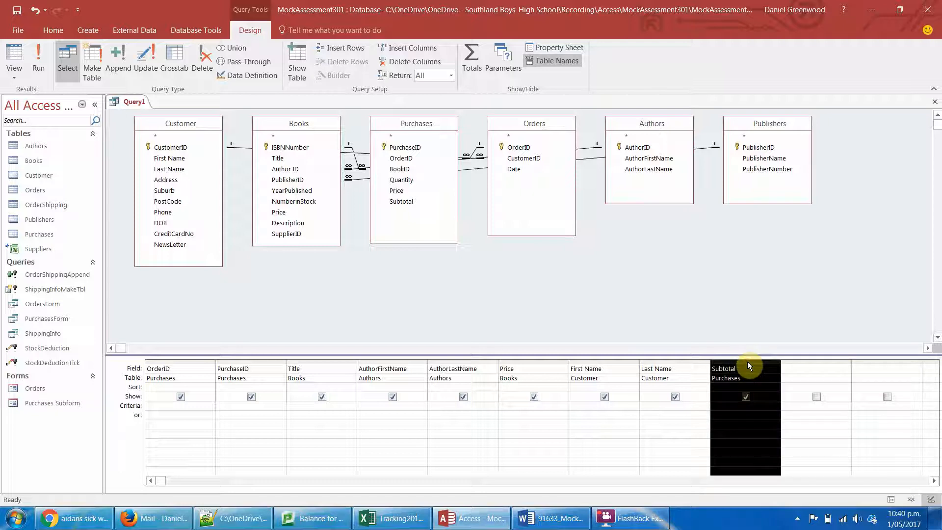
pyautogui.press('Delete')
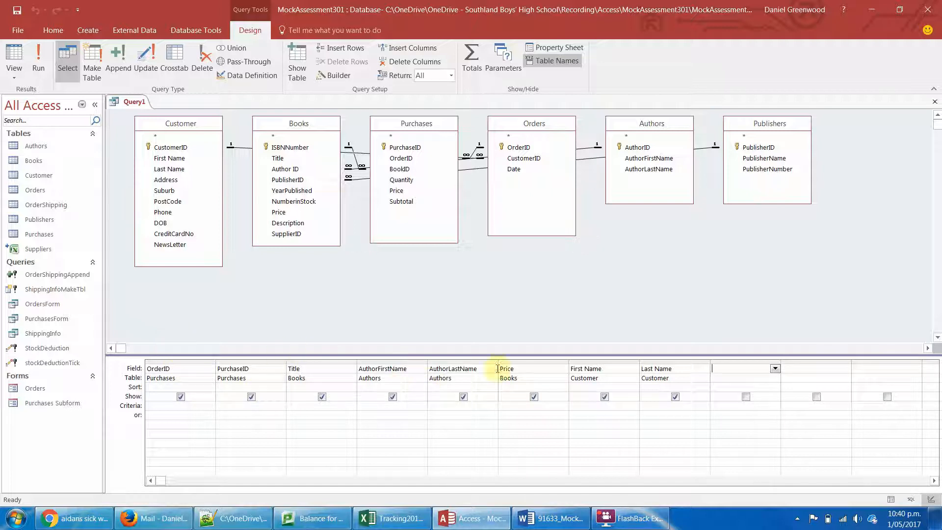
# - Move the customer First Name and Last Name columns to the start of the query grid, ahead of OrderID
pyautogui.click(605, 365)
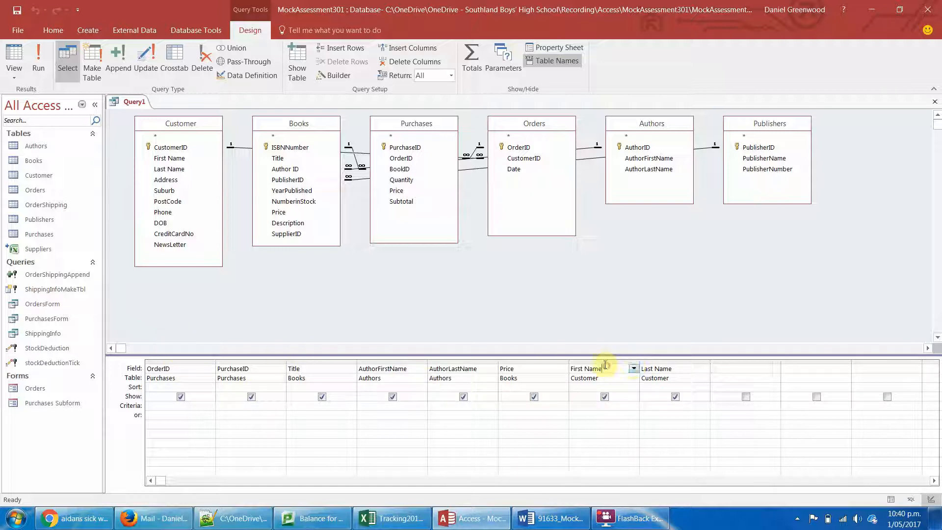
pyautogui.click(605, 361)
pyautogui.click(668, 362)
pyautogui.click(613, 361)
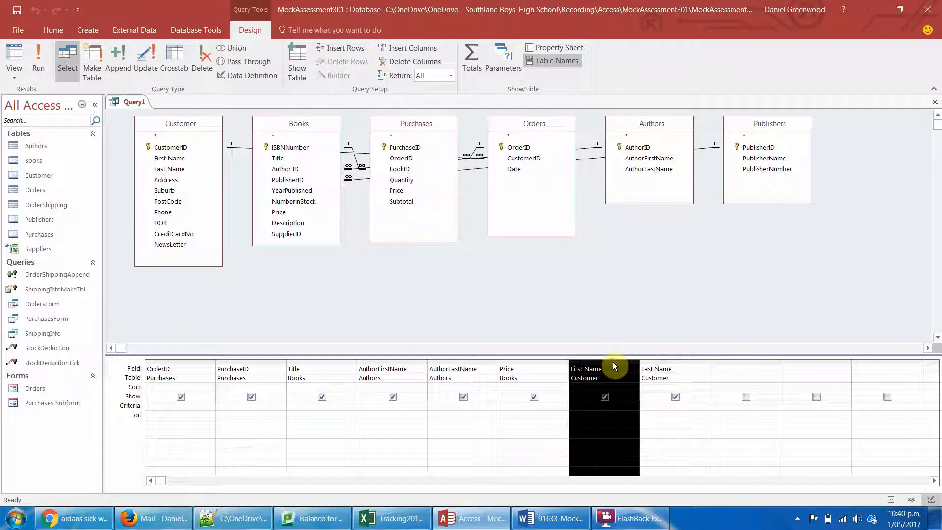
pyautogui.moveTo(613, 361); pyautogui.dragTo(130, 378)
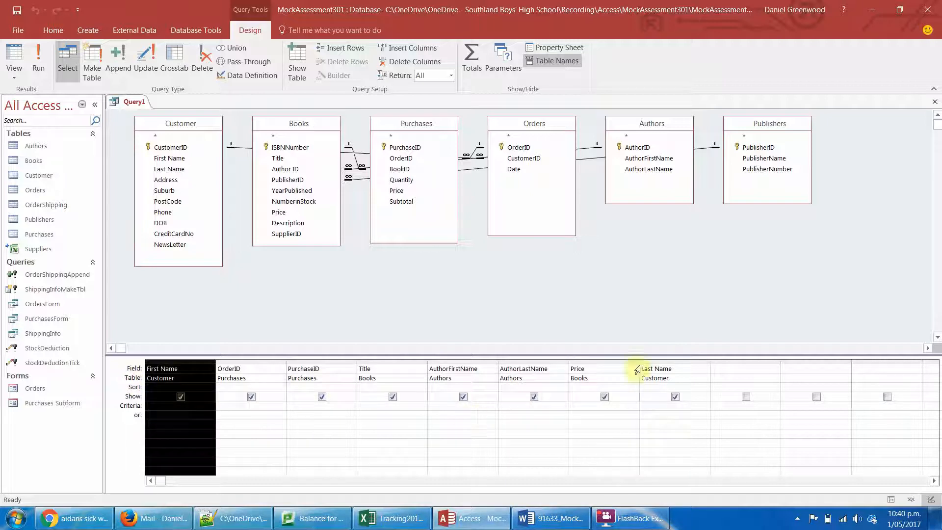
pyautogui.click(669, 361)
pyautogui.moveTo(670, 362); pyautogui.dragTo(265, 373)
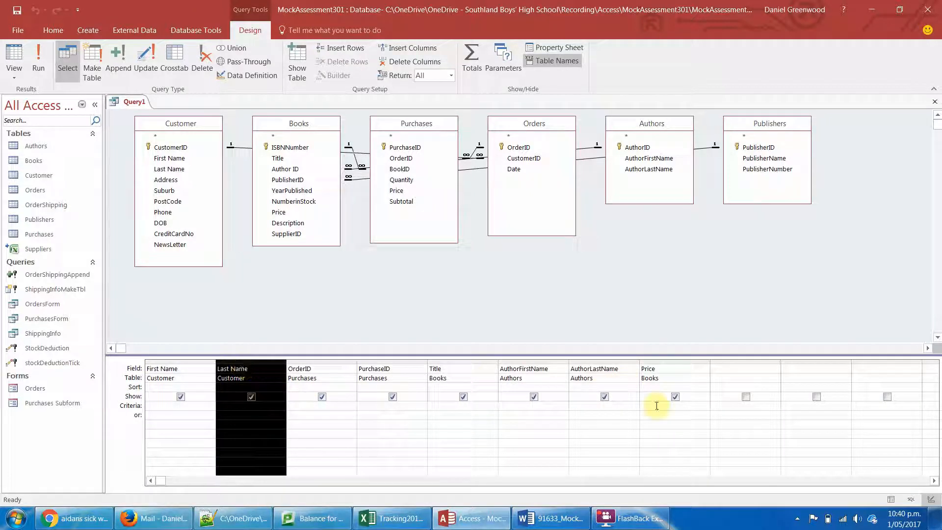
# - Add the customer Address field to the query grid between Last Name and OrderID
pyautogui.click(487, 480)
pyautogui.click(562, 484)
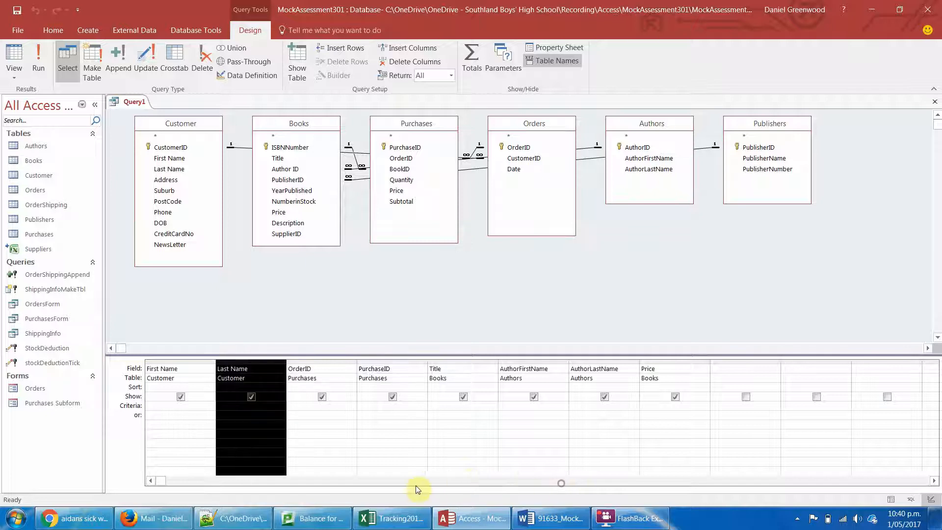
pyautogui.click(288, 372)
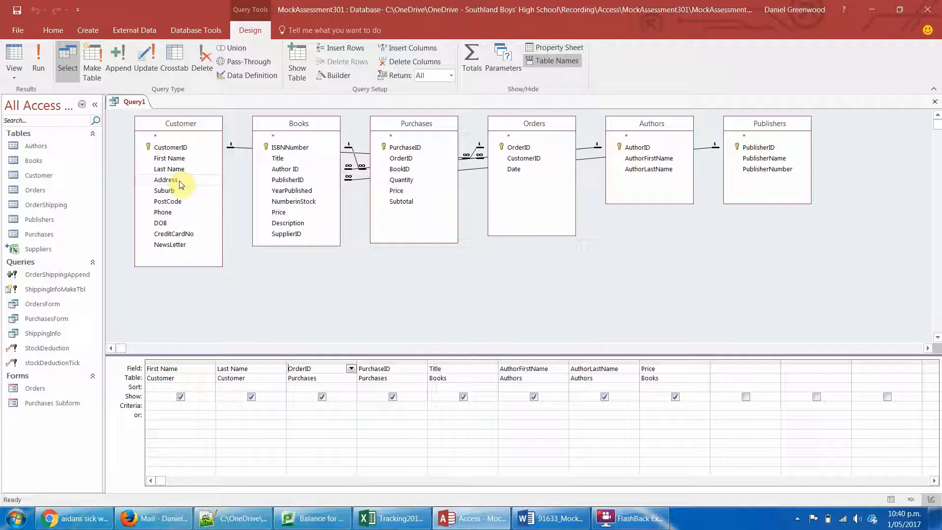
pyautogui.moveTo(179, 184); pyautogui.dragTo(337, 378)
pyautogui.click(734, 362)
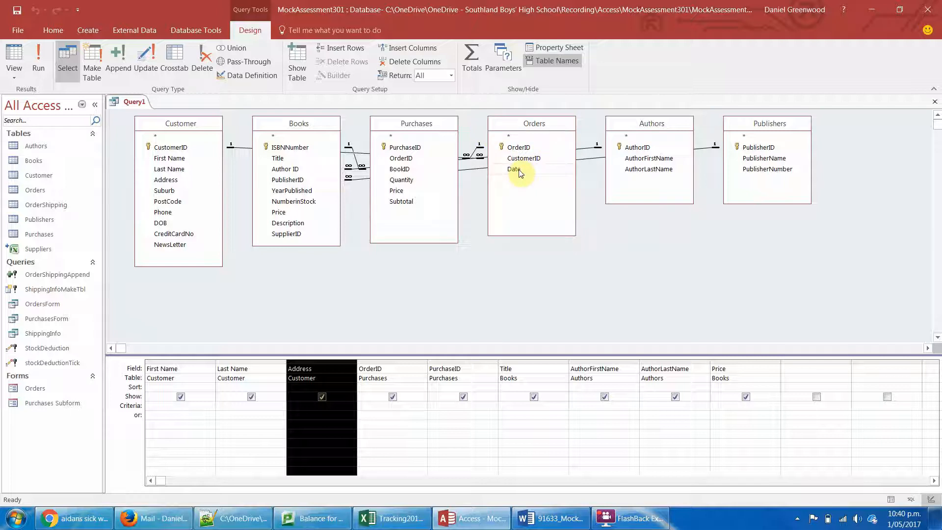
# - Add Date from the Orders table to the query grid after Price
pyautogui.click(806, 368)
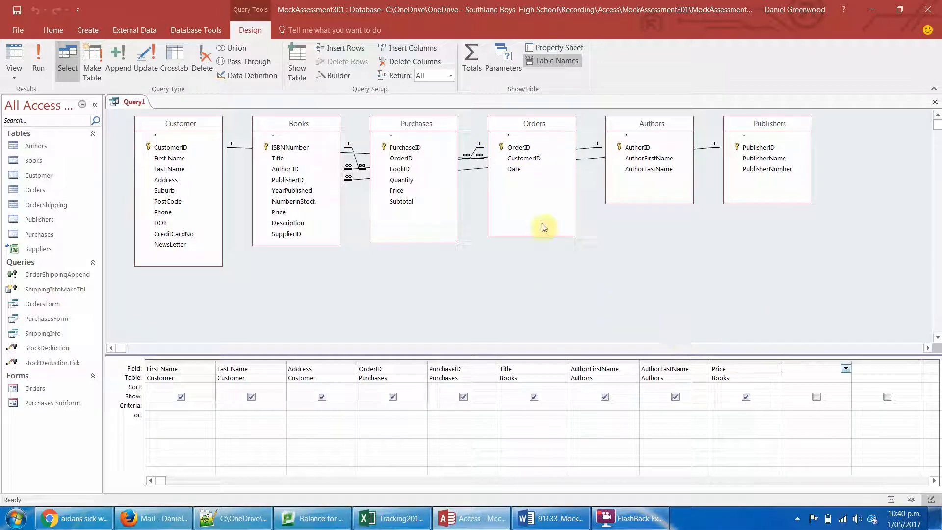
pyautogui.doubleClick(514, 169)
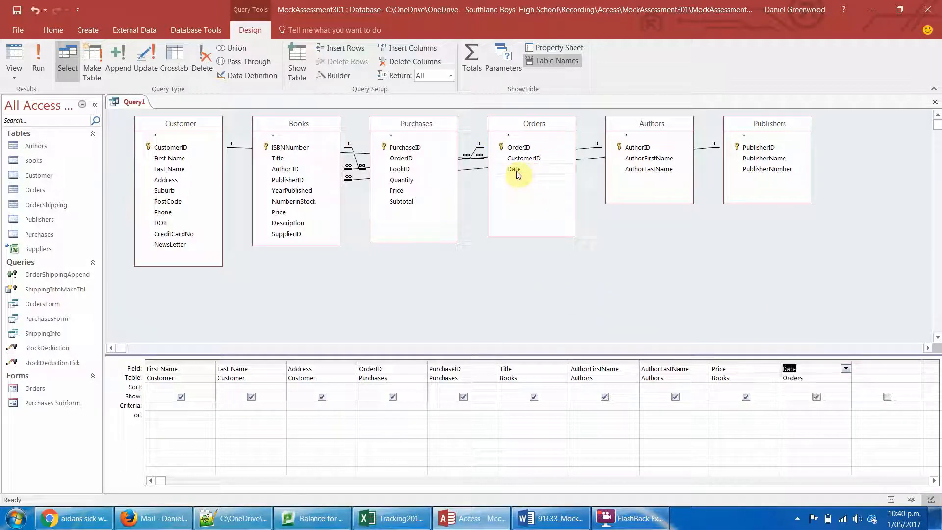
pyautogui.click(795, 406)
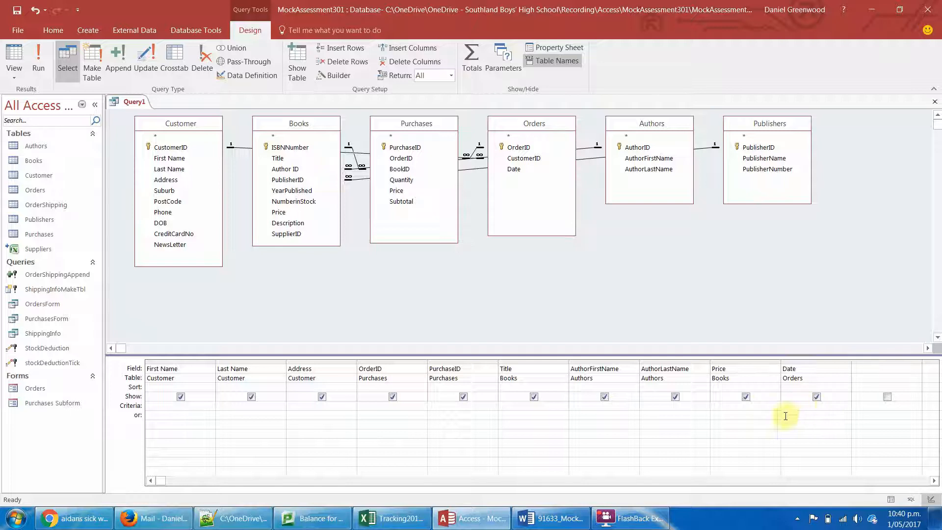
# - Check the monthly sales requirement in the Word assessment brief and examine the records in the Purchases and Orders tables, including the order dates
pyautogui.hotkey('alt', 'Tab')
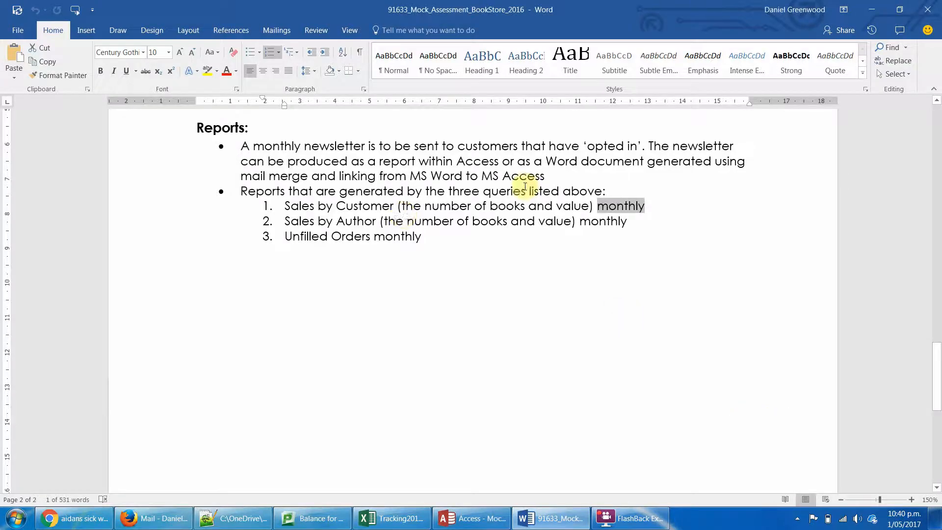
pyautogui.hotkey('alt', 'Tab')
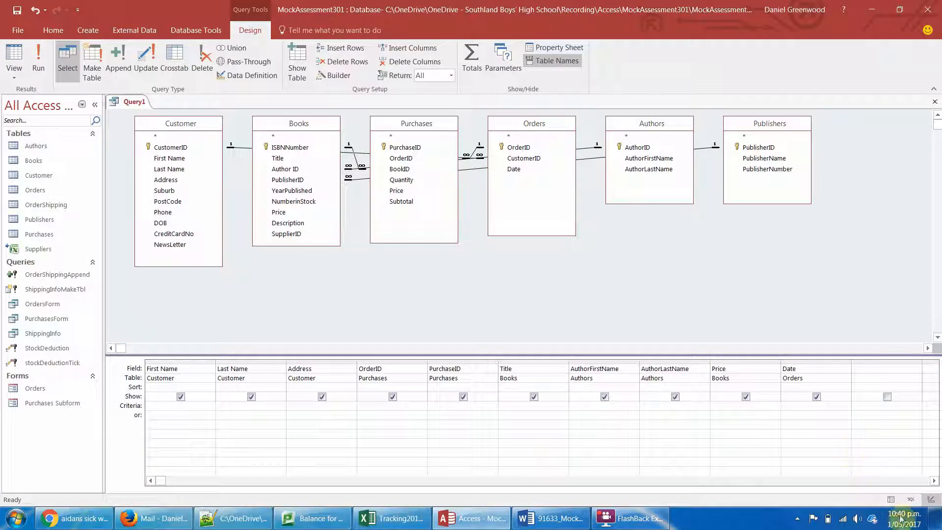
pyautogui.doubleClick(14, 234)
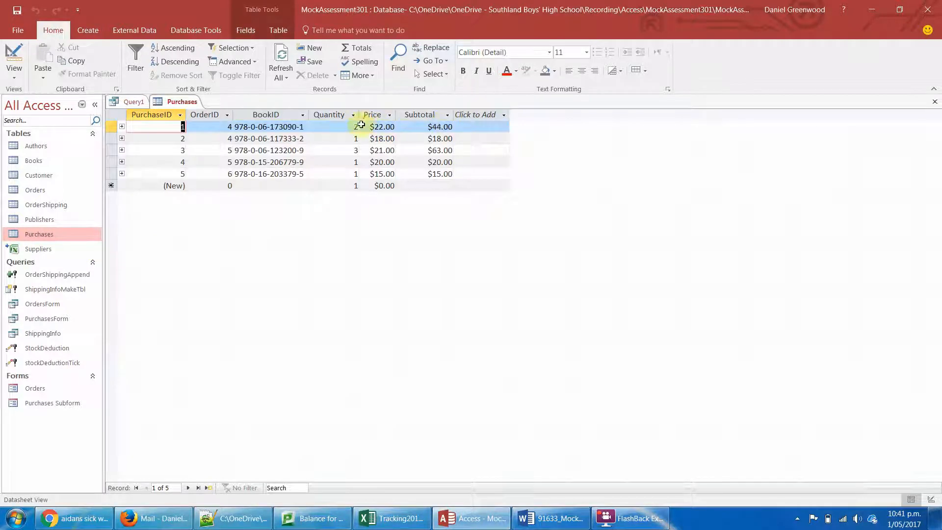
pyautogui.doubleClick(28, 190)
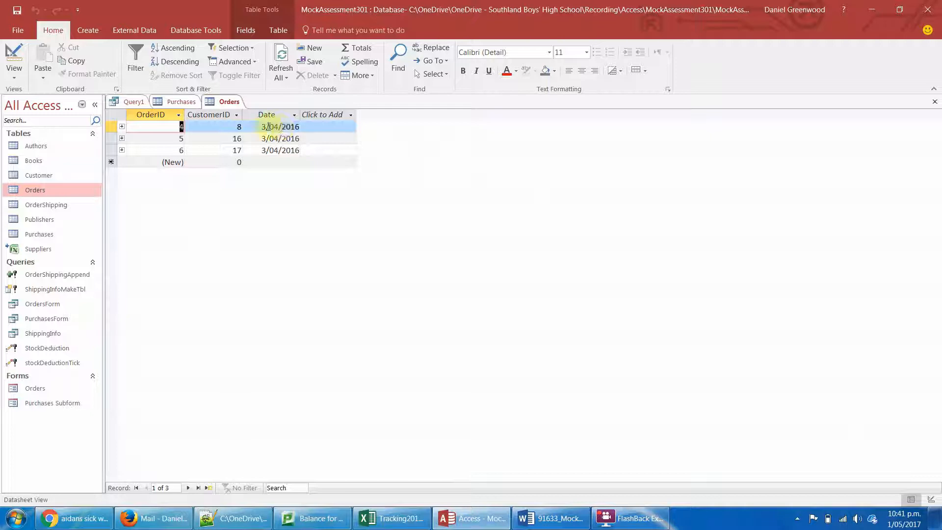
pyautogui.click(263, 126)
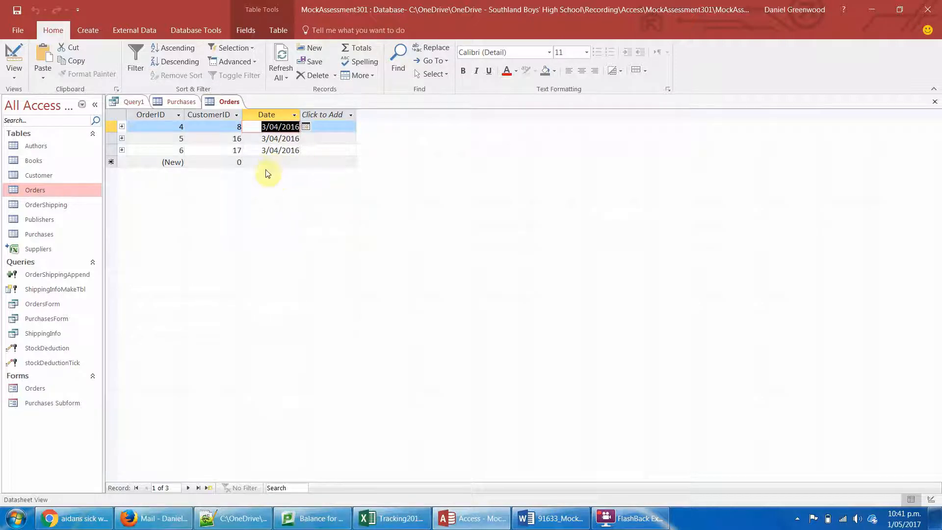
pyautogui.hotkey('alt', 'Tab')
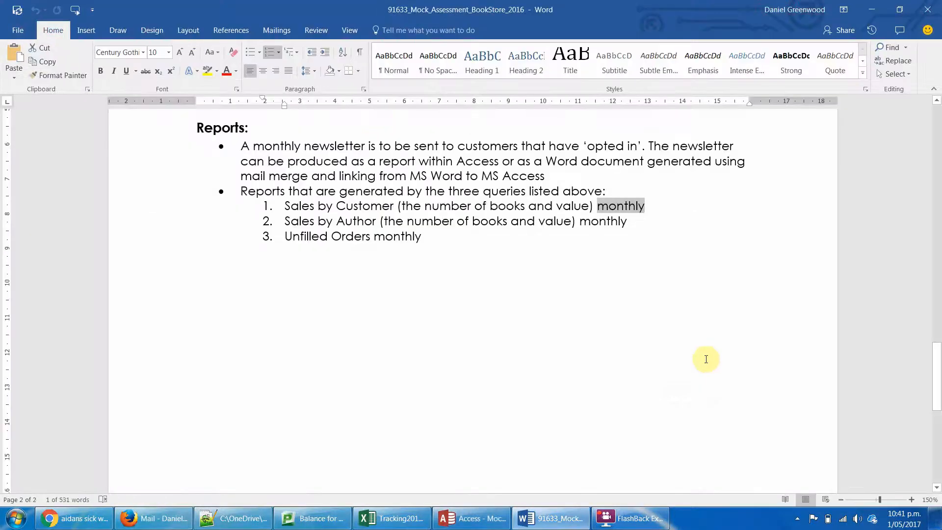
pyautogui.hotkey('alt', 'Tab')
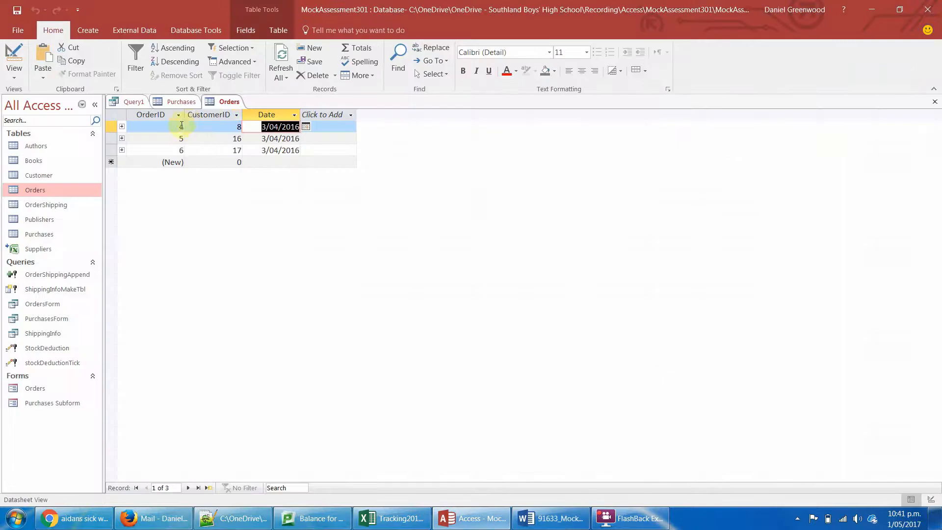
# - Try to limit Query1's Date field to the range between 1/4/17 and 31/5/17 and run the query
pyautogui.click(128, 104)
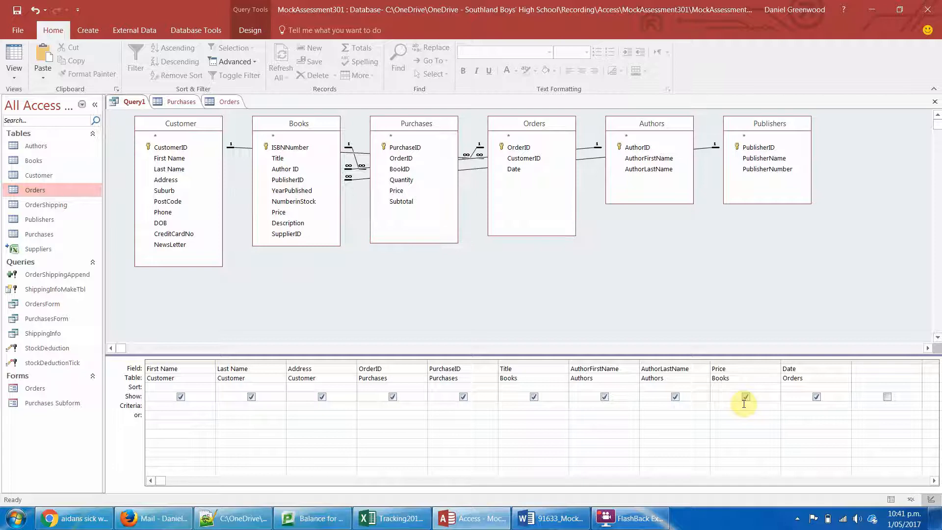
pyautogui.write('bewt')
pyautogui.write('3')
pyautogui.write('1/5/17')
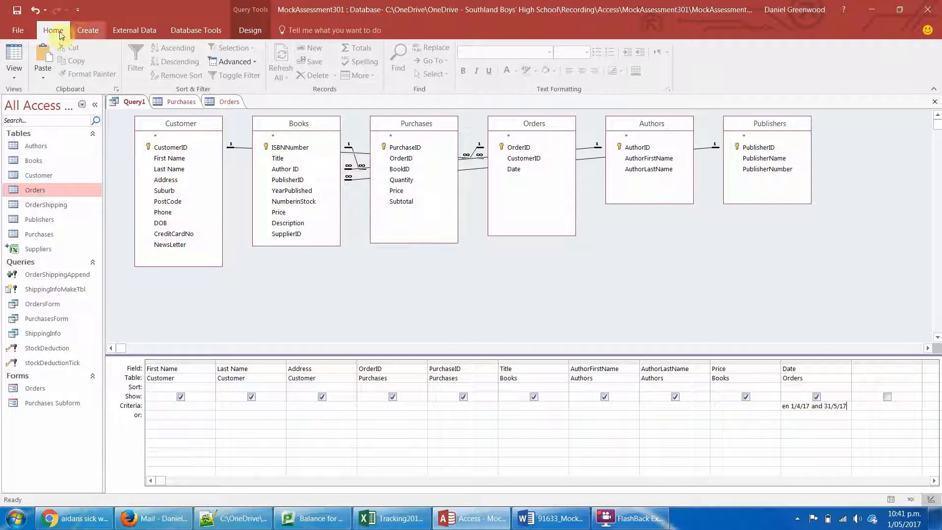
pyautogui.click(252, 31)
pyautogui.click(47, 57)
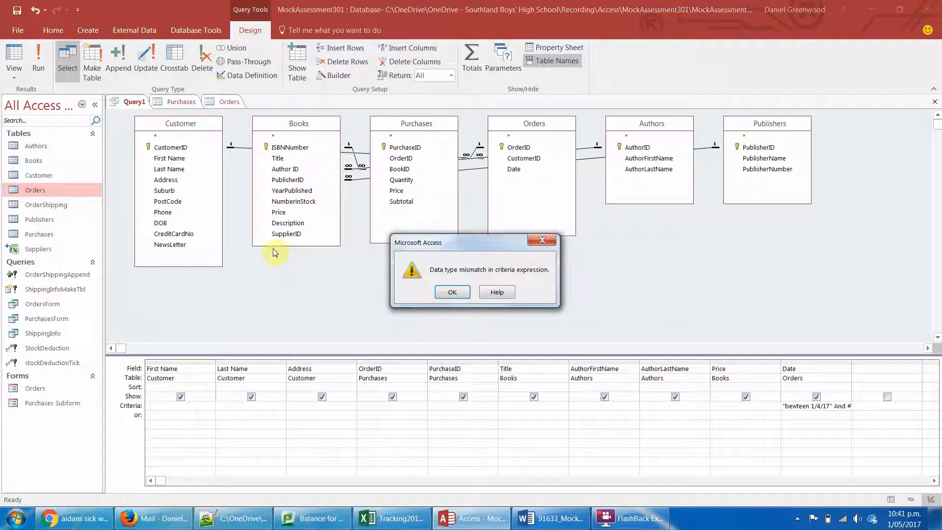
pyautogui.click(454, 291)
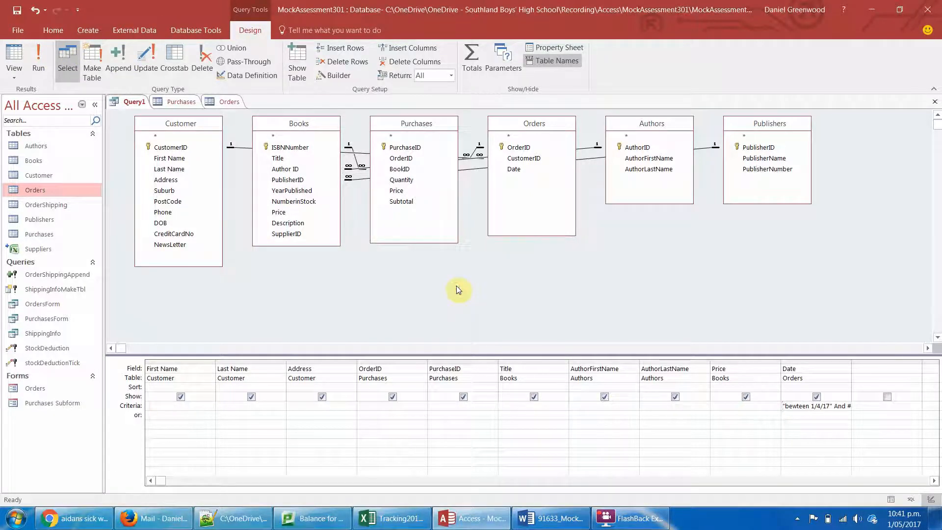
# - Delete the part of the Date criterion that comes before #31/05/2017#
pyautogui.click(850, 406)
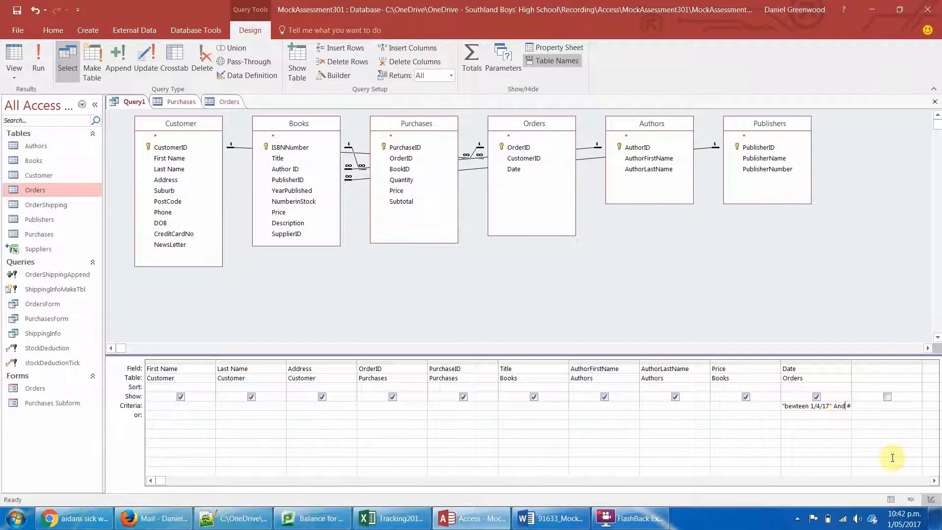
pyautogui.write('31/05/2')
pyautogui.press('BackSpace')
pyautogui.press('BackSpace')
pyautogui.press('BackSpace')
pyautogui.press('BackSpace')
pyautogui.press('BackSpace')
pyautogui.press('BackSpace')
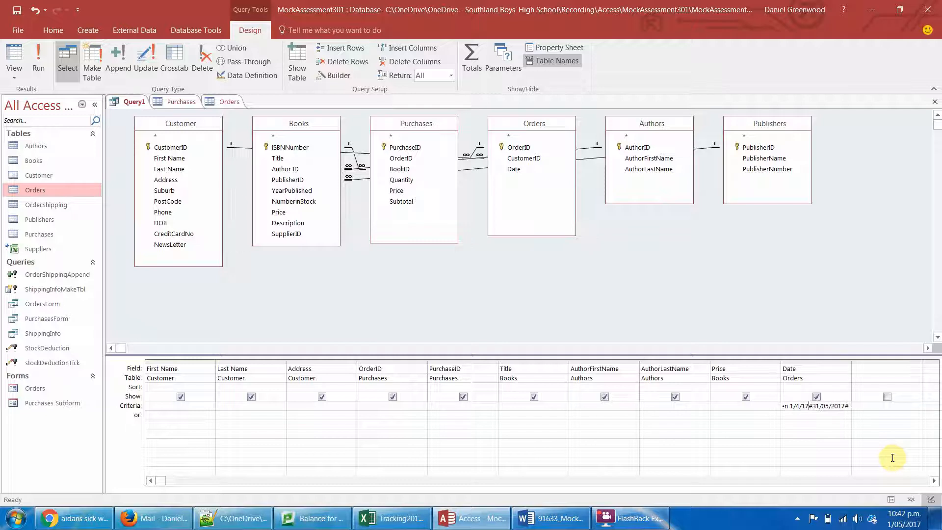
pyautogui.press('BackSpace')
pyautogui.press('BackSpace')
pyautogui.press('BackSpace')
pyautogui.press('BackSpace')
pyautogui.press('BackSpace')
pyautogui.press('BackSpace')
pyautogui.press('BackSpace')
pyautogui.press('BackSpace')
pyautogui.press('BackSpace')
pyautogui.press('BackSpace')
pyautogui.press('BackSpace')
pyautogui.press('BackSpace')
pyautogui.press('BackSpace')
pyautogui.press('BackSpace')
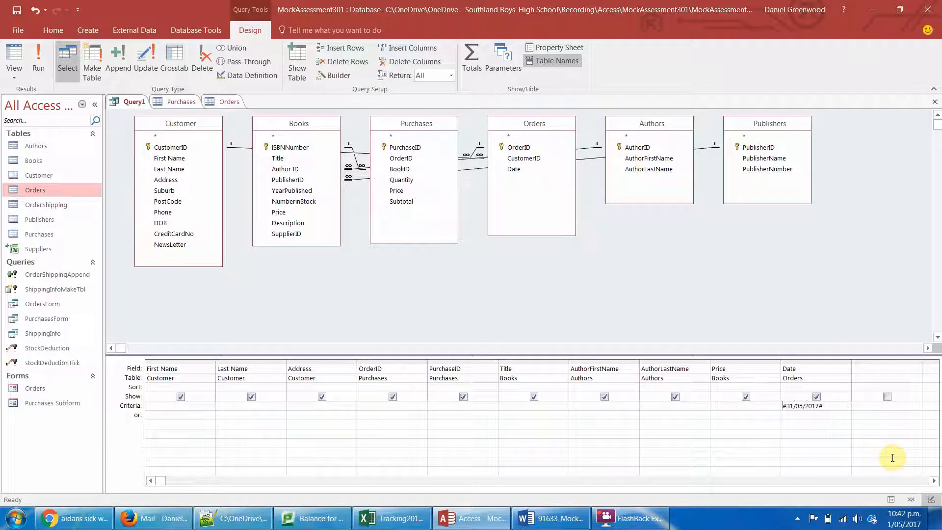
pyautogui.moveTo(834, 405); pyautogui.dragTo(728, 403)
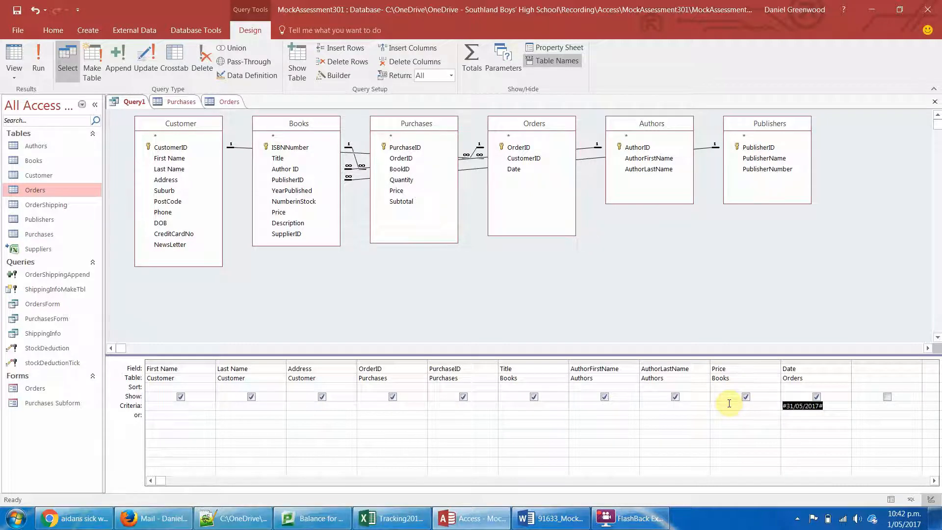
pyautogui.press('super')
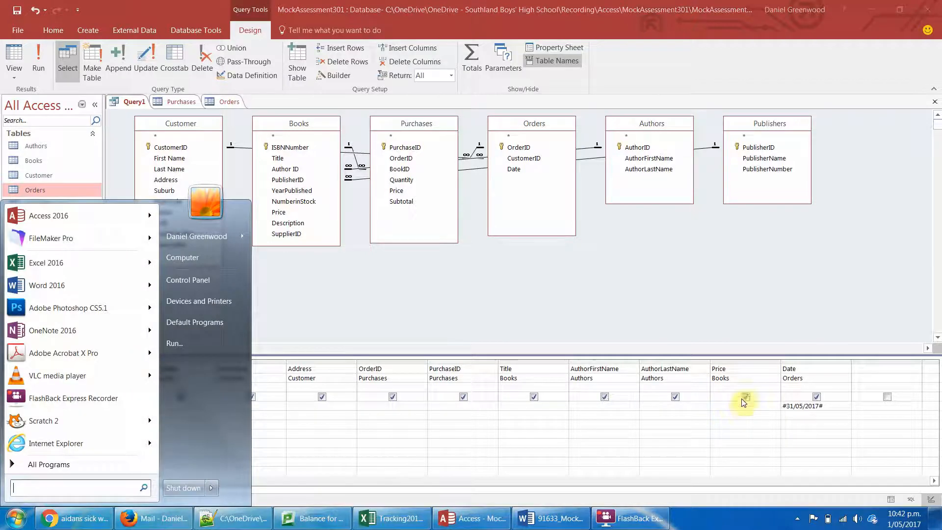
pyautogui.click(709, 305)
# - Replace the Date criterion with <1/5/17 and run the query
pyautogui.click(837, 407)
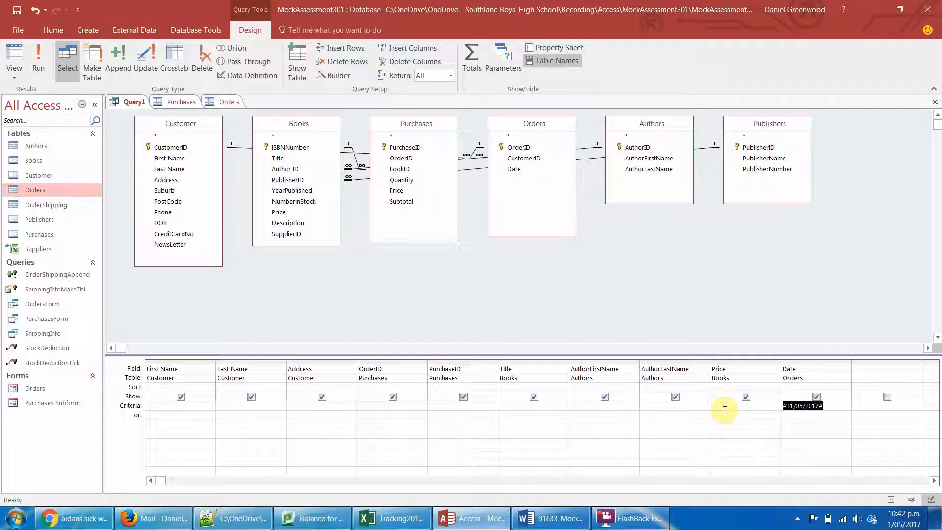
pyautogui.write('<')
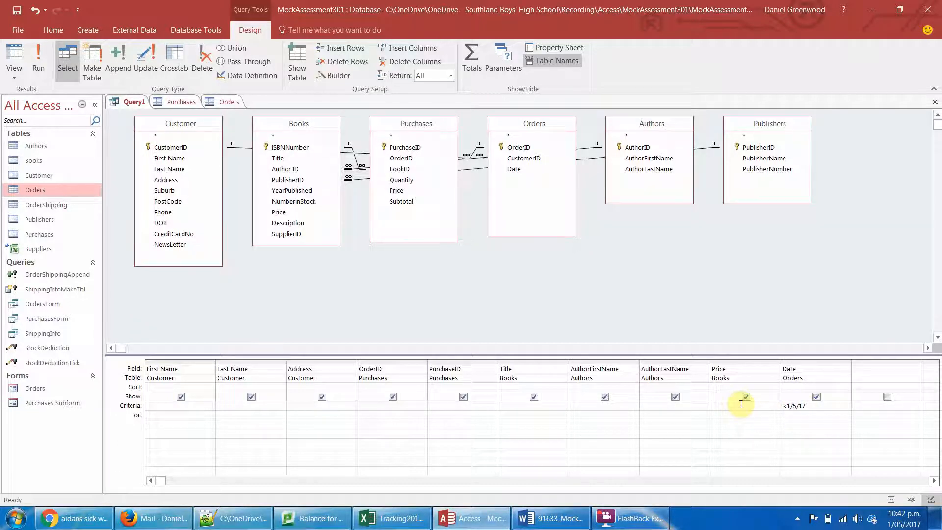
pyautogui.click(39, 55)
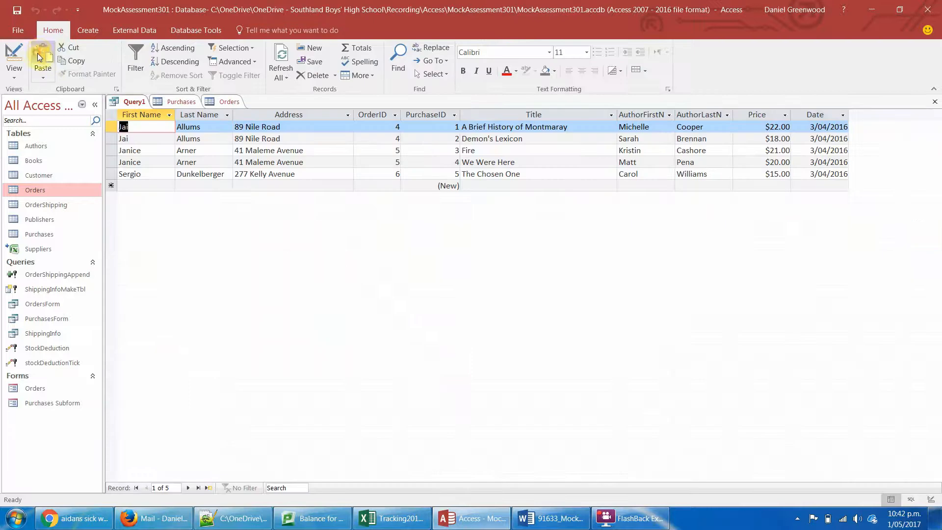
pyautogui.click(131, 149)
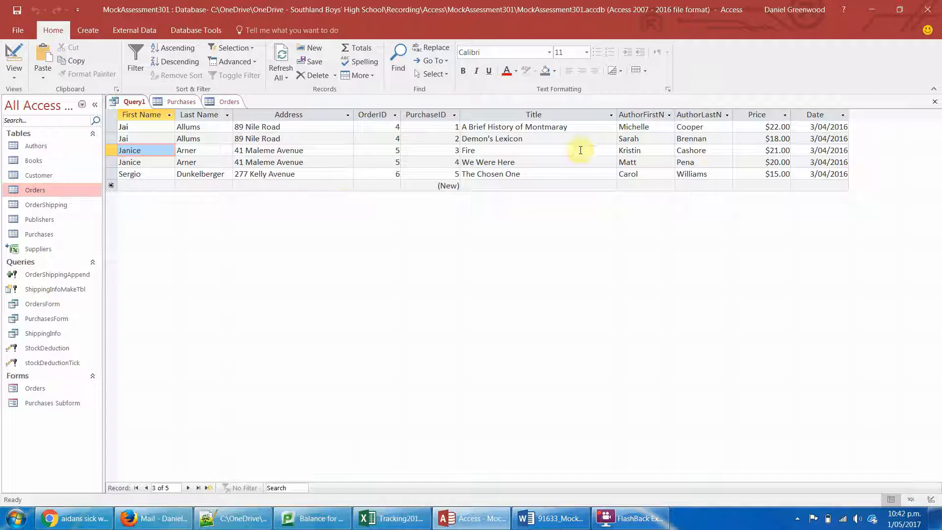
# - Close the query and save it as SalesByCustomerMonthlyReport
pyautogui.rightClick(136, 101)
pyautogui.click(157, 123)
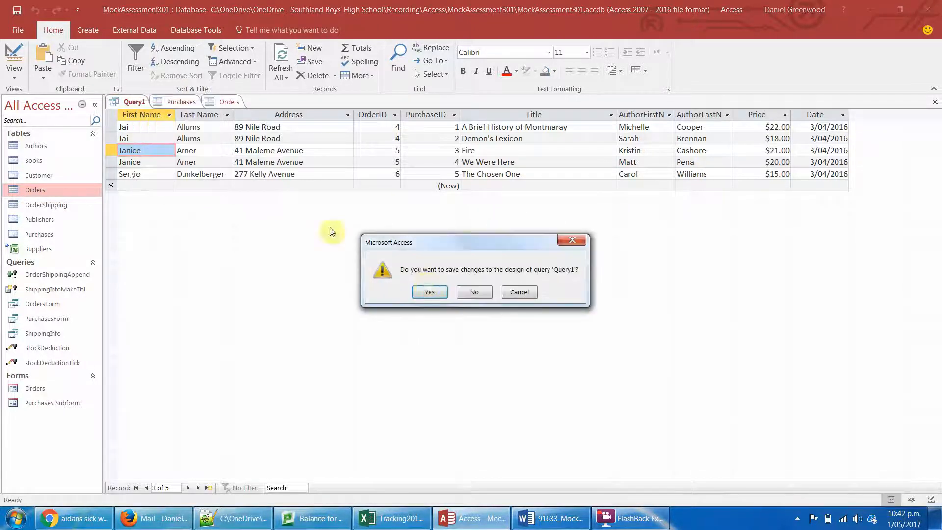
pyautogui.click(427, 293)
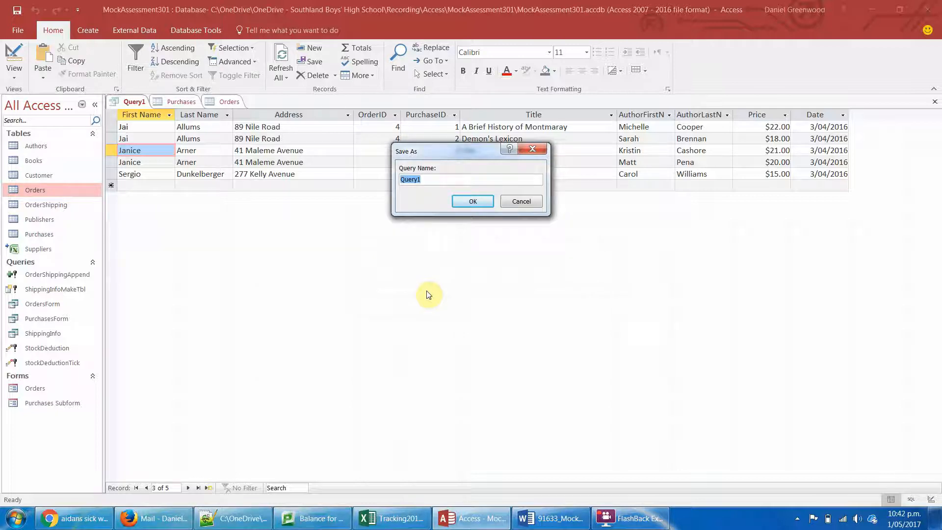
pyautogui.write('SalesByCustomerMonthlyR')
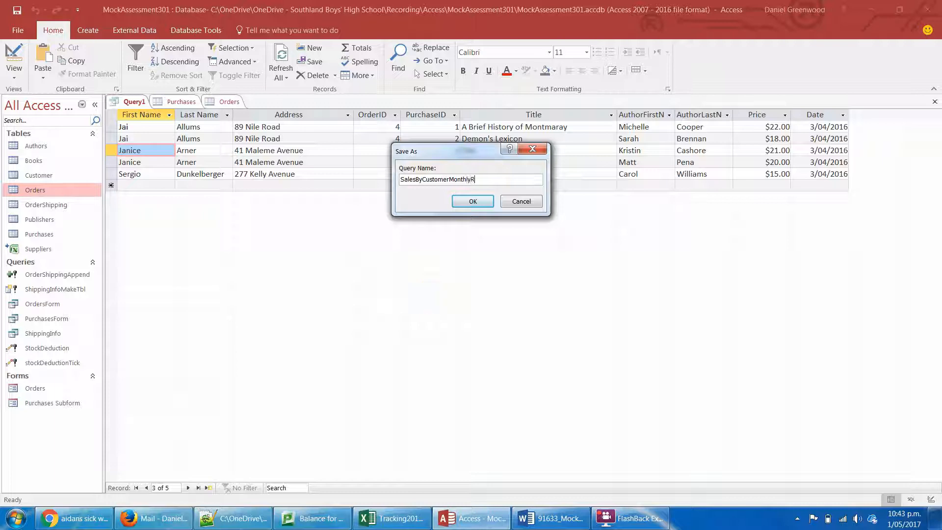
pyautogui.write('eport')
pyautogui.press('Return')
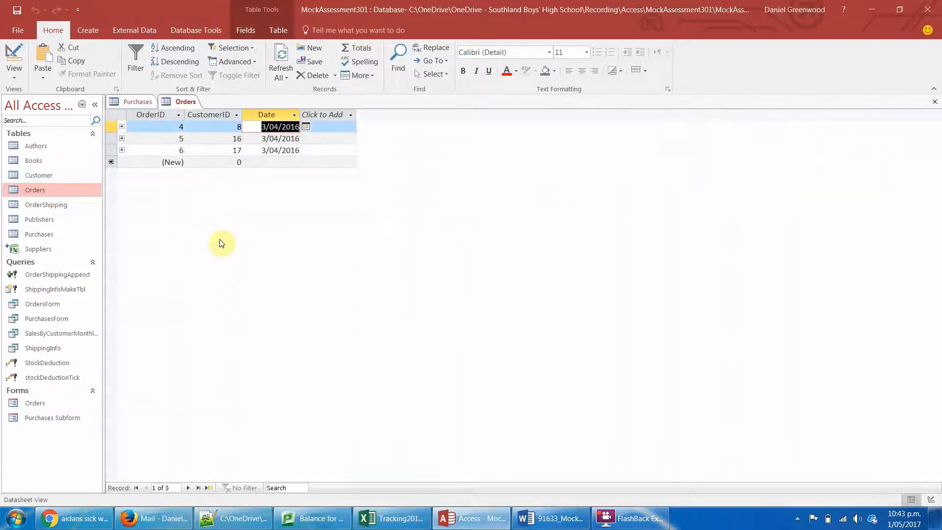
# - Close the Purchases table and start the Report Wizard with all fields from the SalesByCustomerMonthlyReport query
pyautogui.click(129, 102)
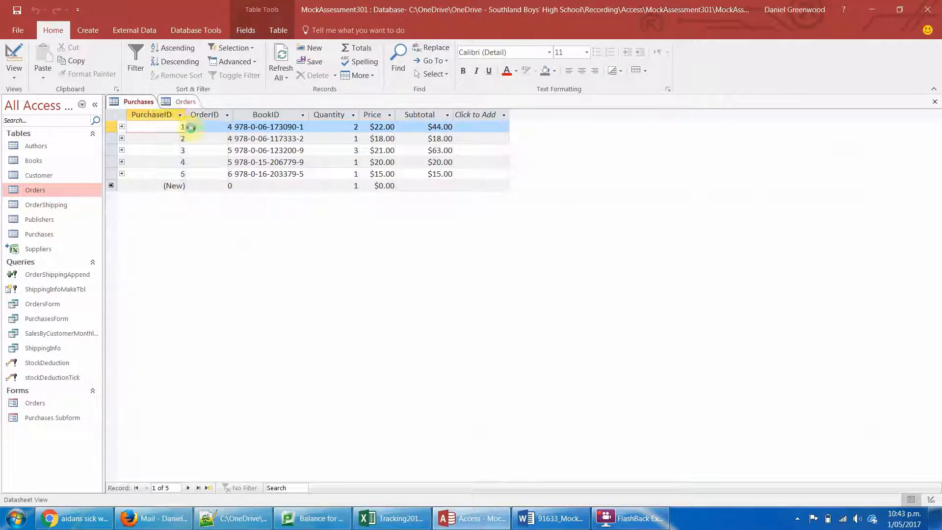
pyautogui.hotkey('ctrl', 'w')
pyautogui.click(88, 31)
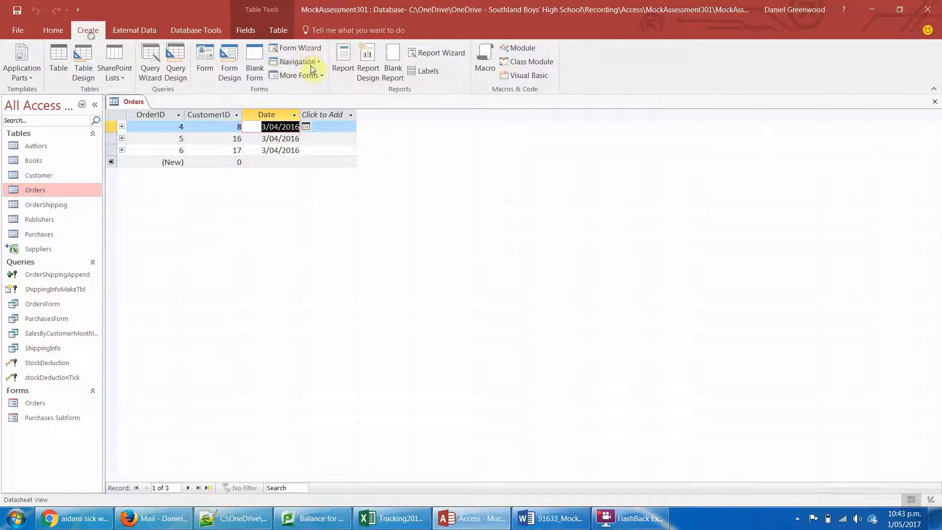
pyautogui.click(427, 52)
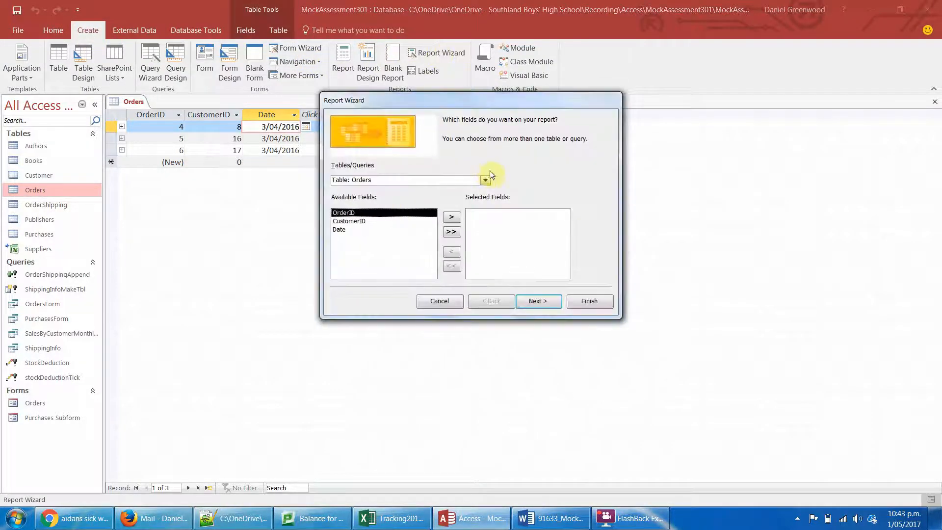
pyautogui.click(485, 179)
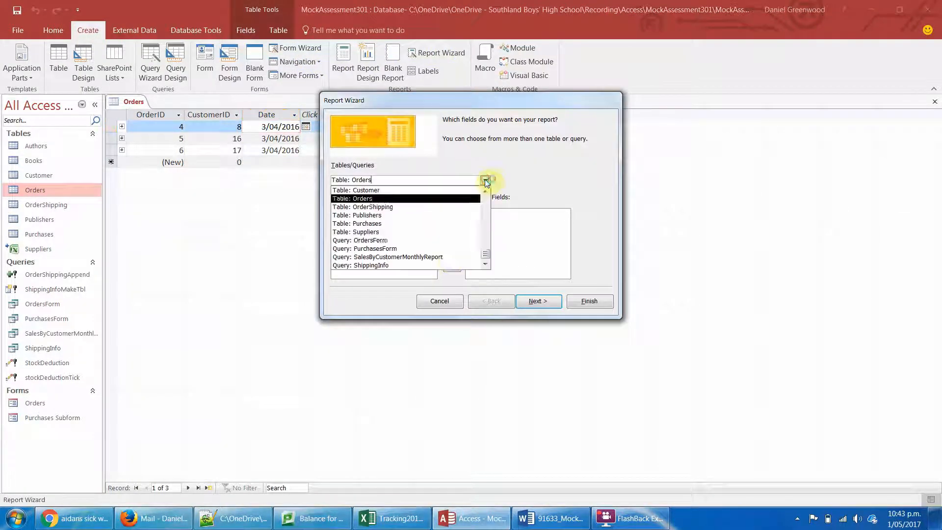
pyautogui.click(456, 256)
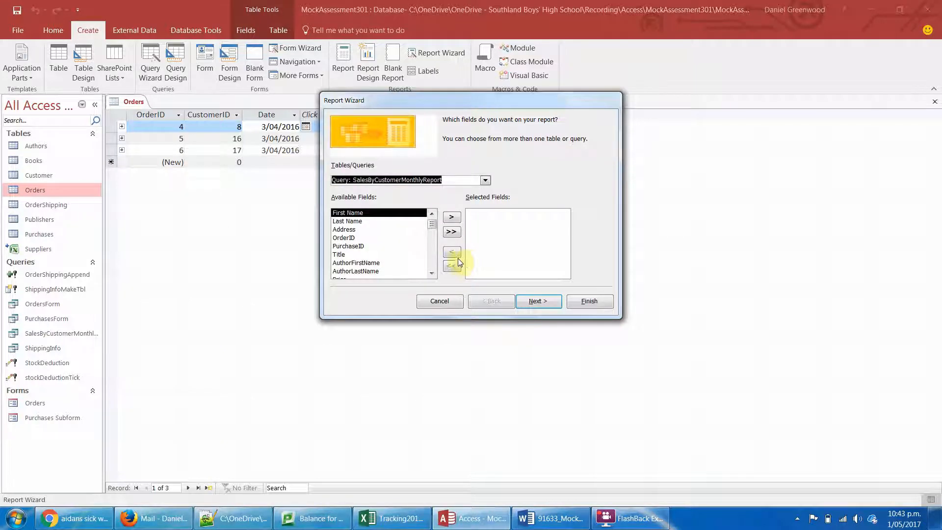
pyautogui.click(452, 231)
# - Set the report's data to be viewed by Customer
pyautogui.click(538, 301)
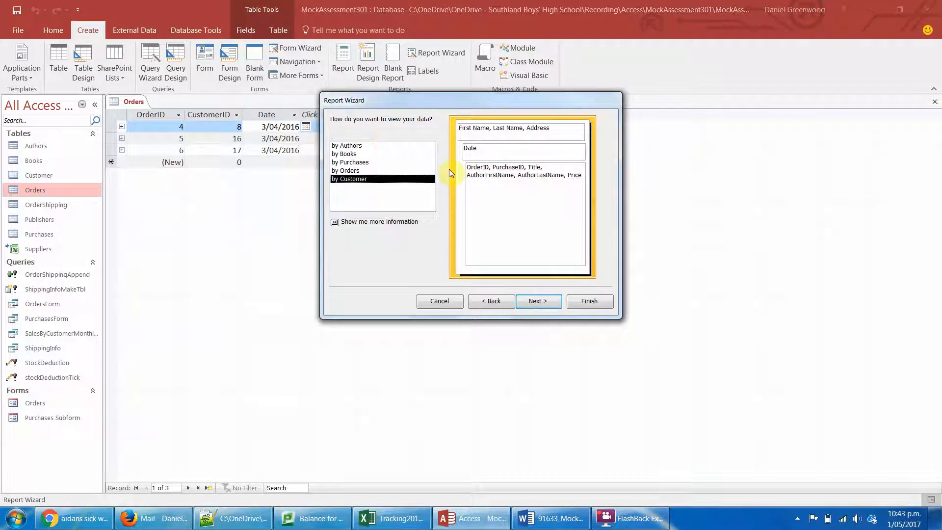
pyautogui.click(346, 171)
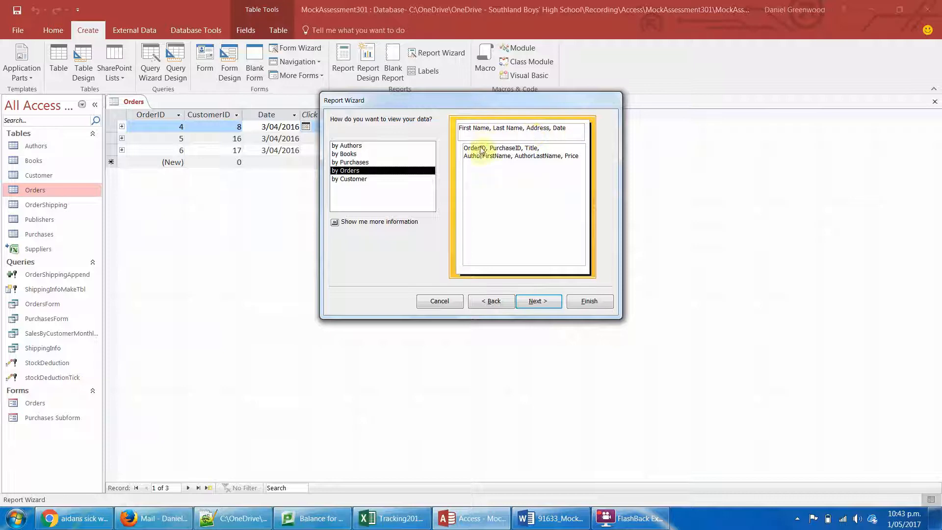
pyautogui.click(346, 180)
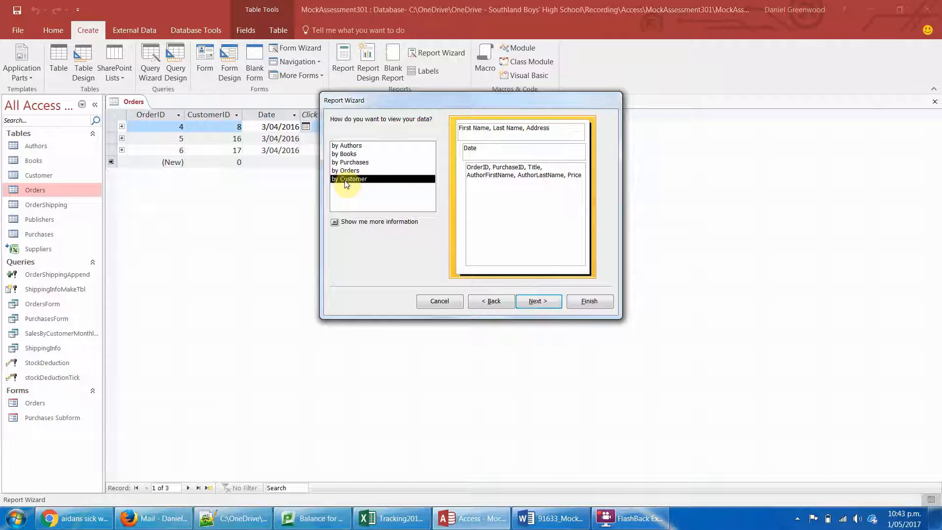
pyautogui.click(537, 301)
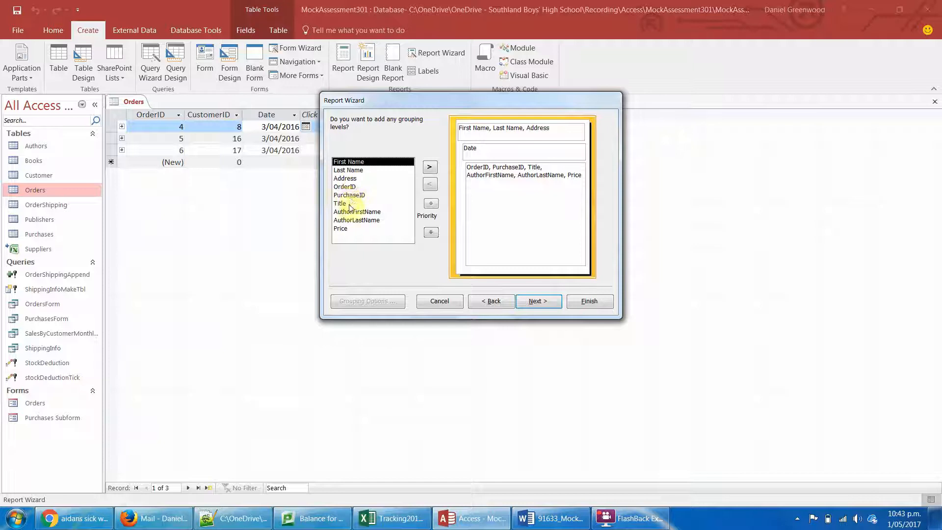
# - Add OrderID as a grouping level below Date in the report
pyautogui.click(346, 187)
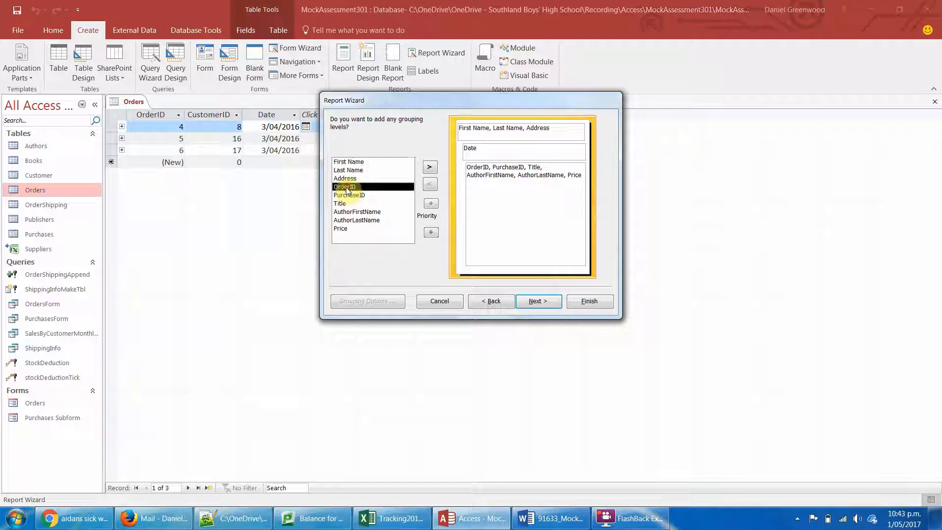
pyautogui.doubleClick(346, 187)
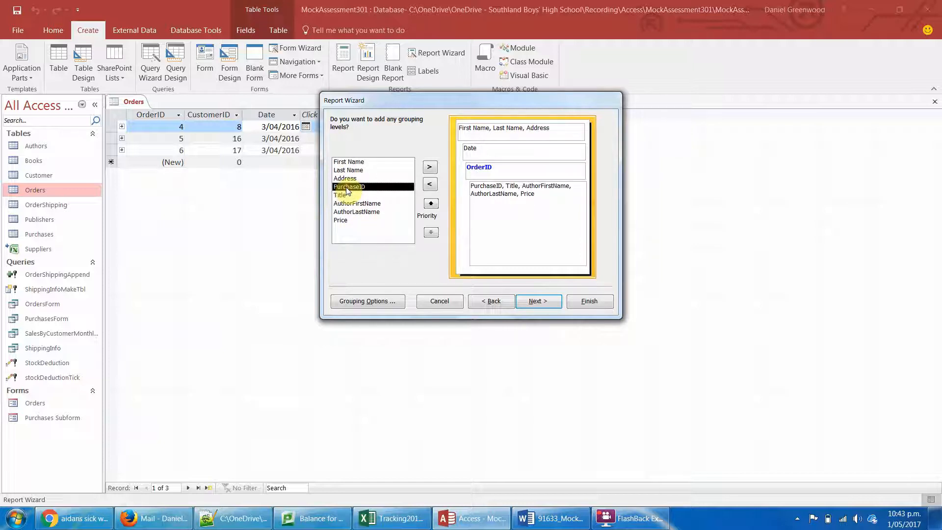
pyautogui.click(539, 301)
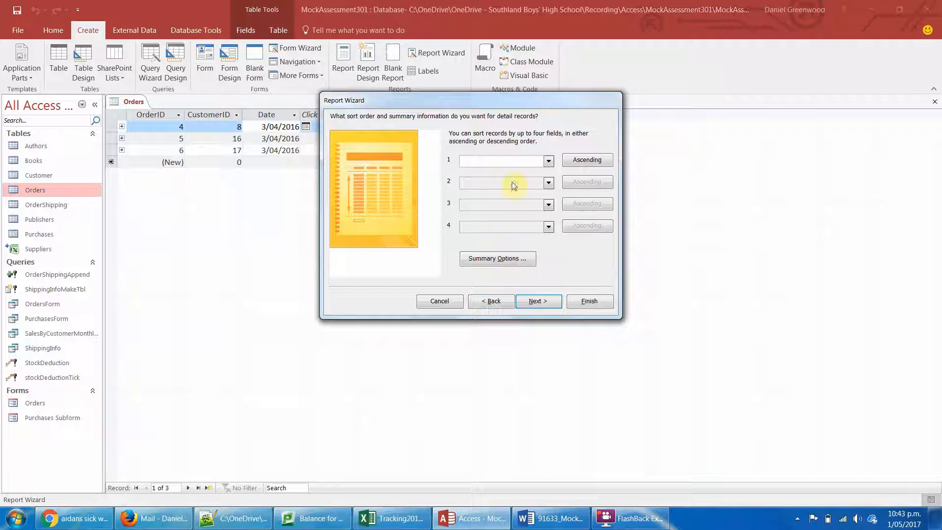
# - Add a Sum of the Price field to the report's summary options, leaving the record sorting blank
pyautogui.click(522, 260)
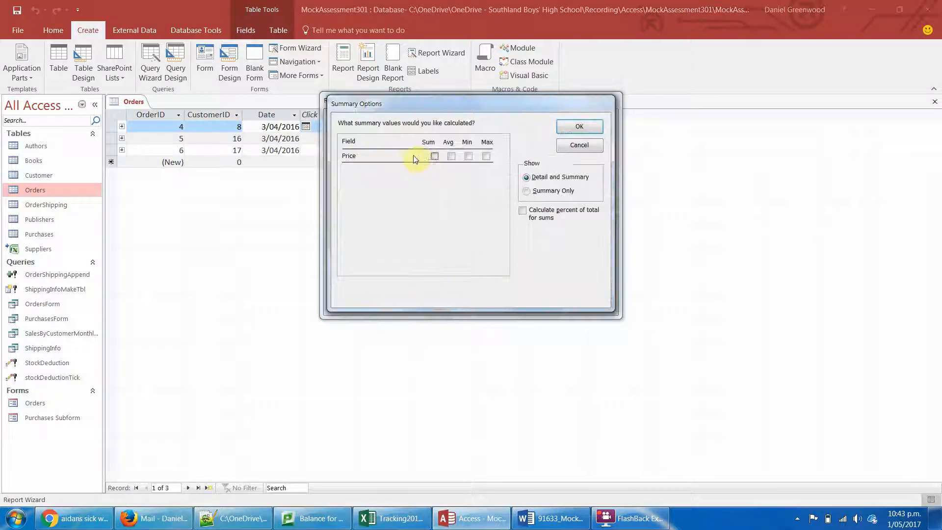
pyautogui.click(433, 156)
pyautogui.click(579, 127)
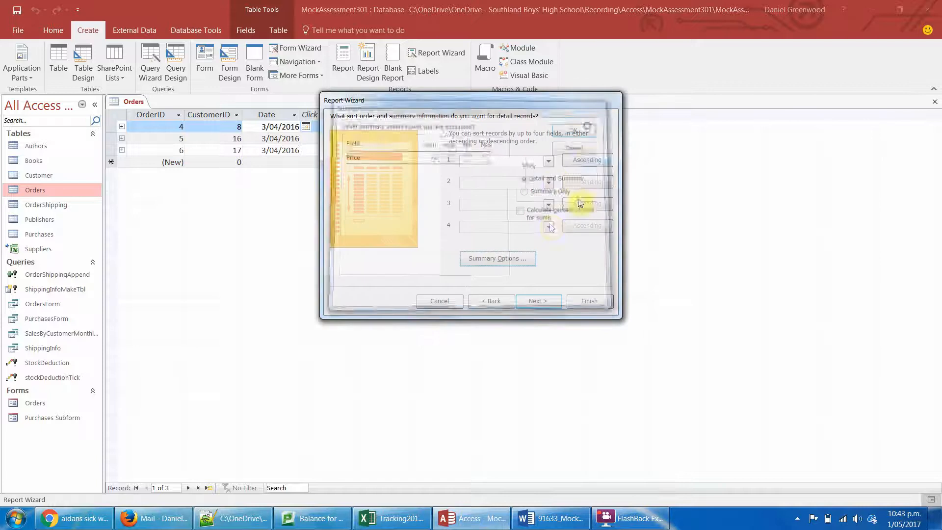
pyautogui.click(541, 301)
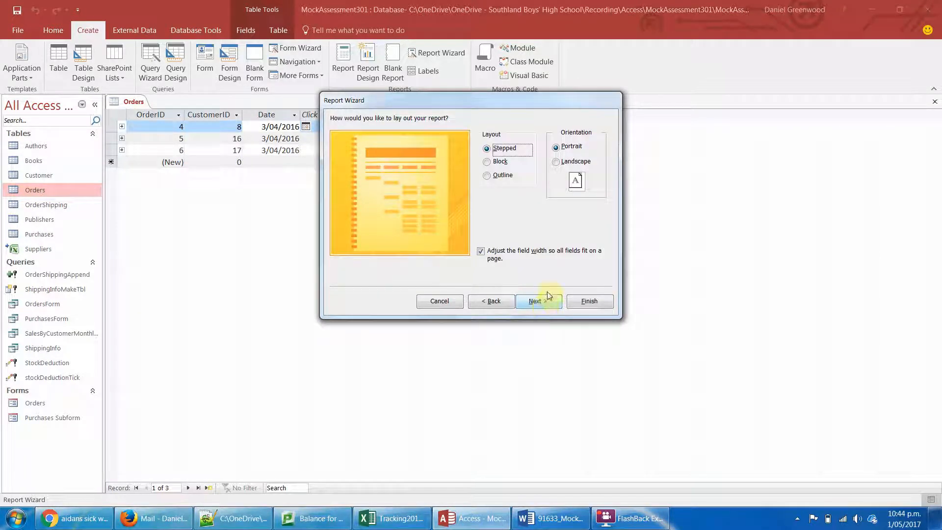
# - Choose landscape orientation with the stepped layout and create the report with the title CustomerSalesMonthly
pyautogui.click(573, 162)
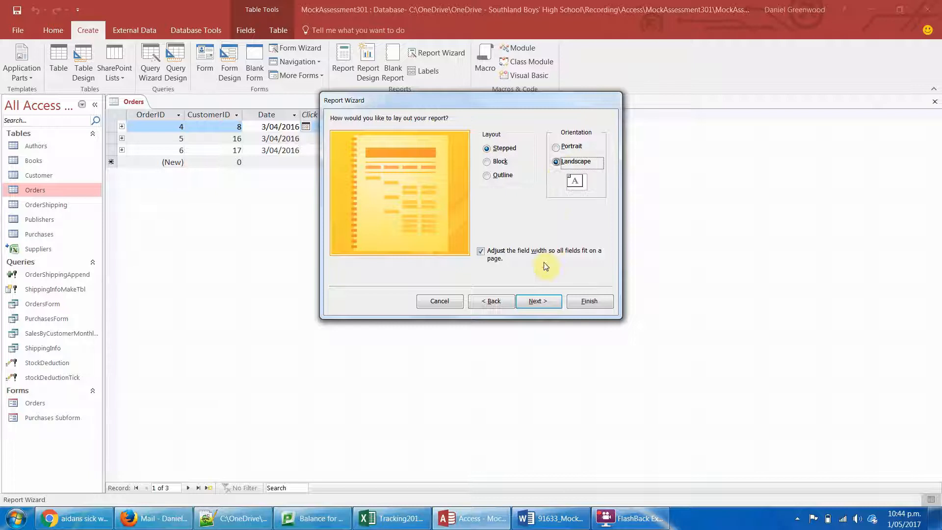
pyautogui.click(536, 301)
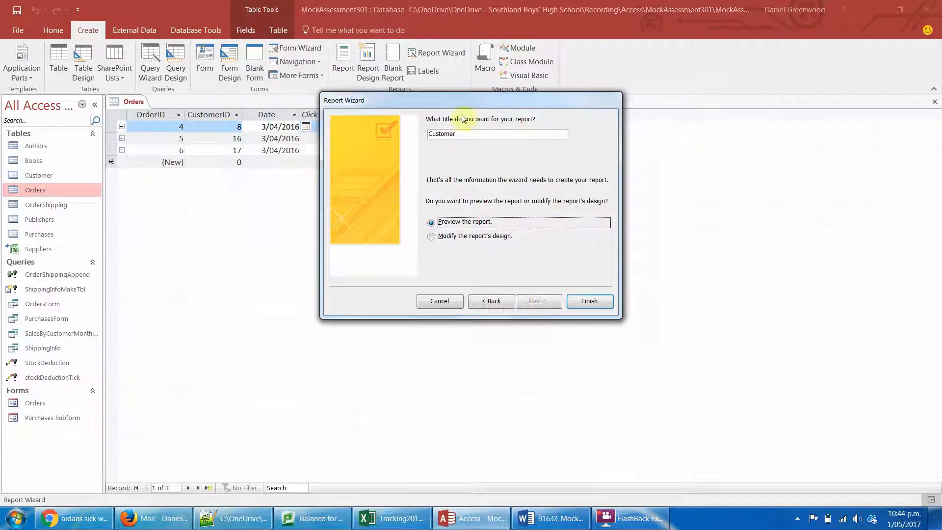
pyautogui.click(465, 133)
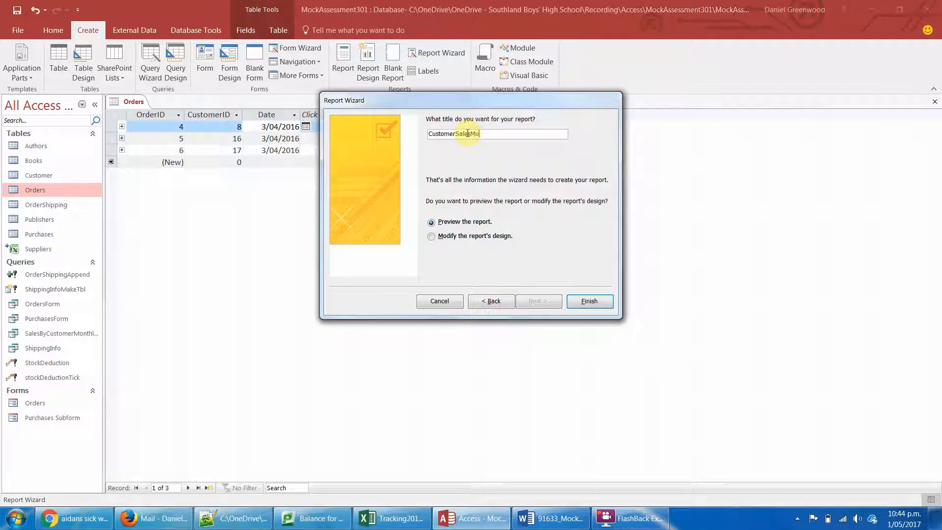
pyautogui.write('SalesMonthly')
pyautogui.press('Return')
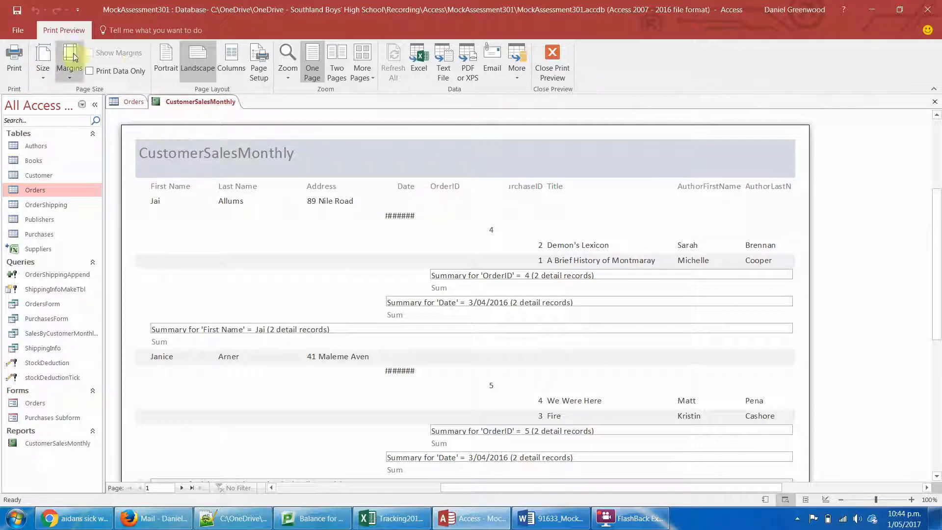
# - Close the print preview and widen the report's design area to about 32 cm
pyautogui.click(555, 50)
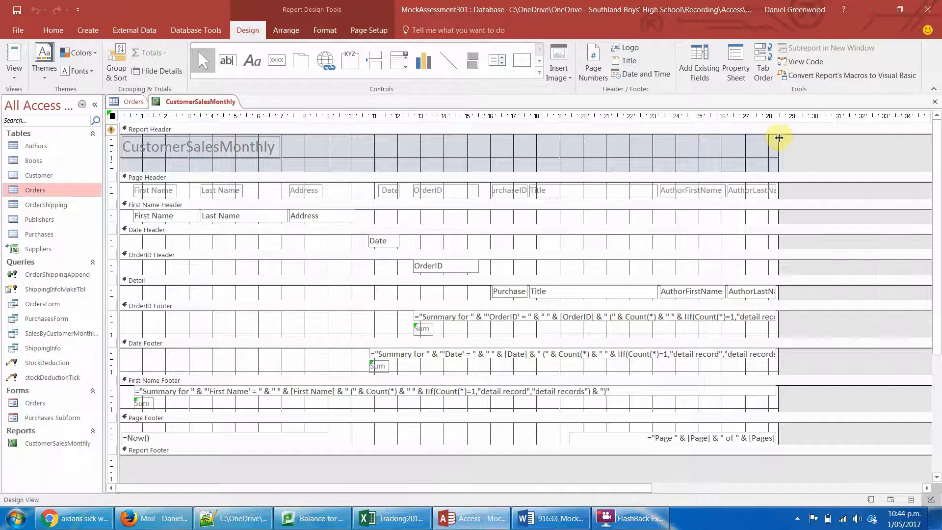
pyautogui.moveTo(779, 138); pyautogui.dragTo(868, 140)
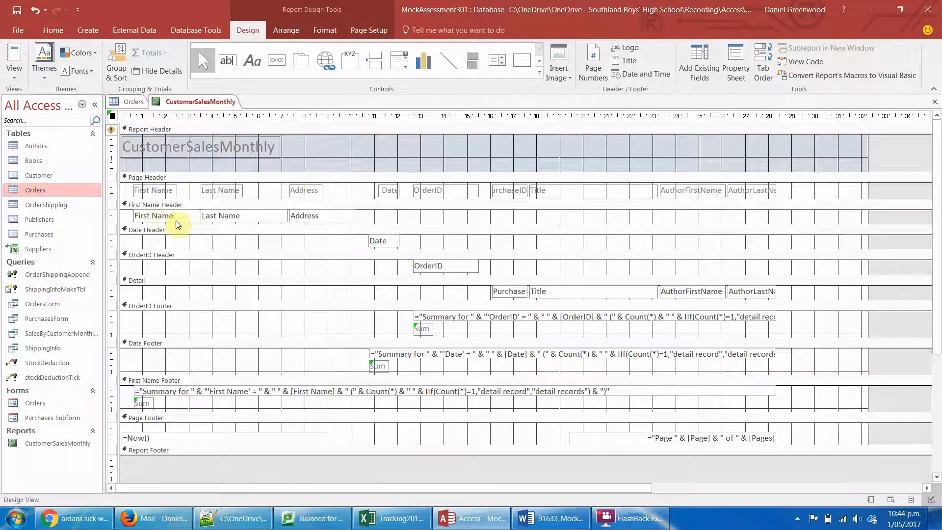
pyautogui.click(394, 245)
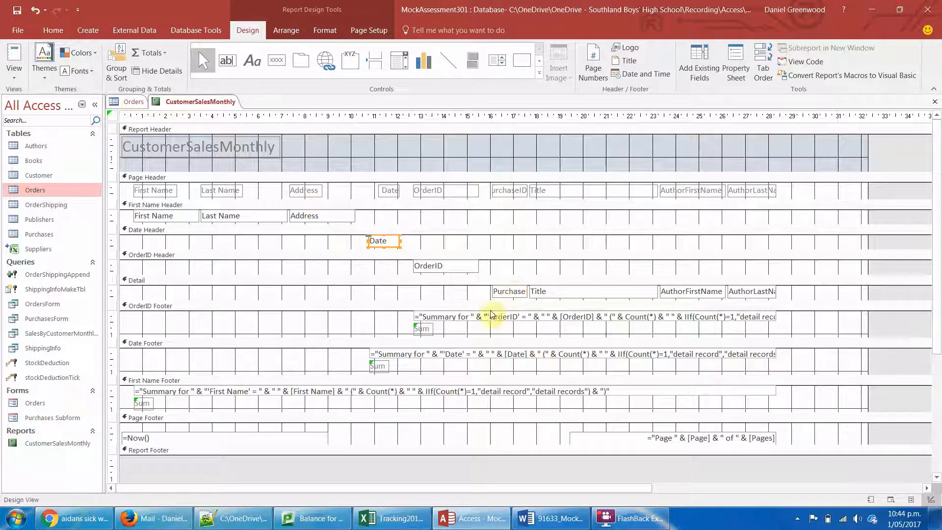
# - Delete the "Summary for" text boxes from the OrderID, Date and First Name footers
pyautogui.click(463, 314)
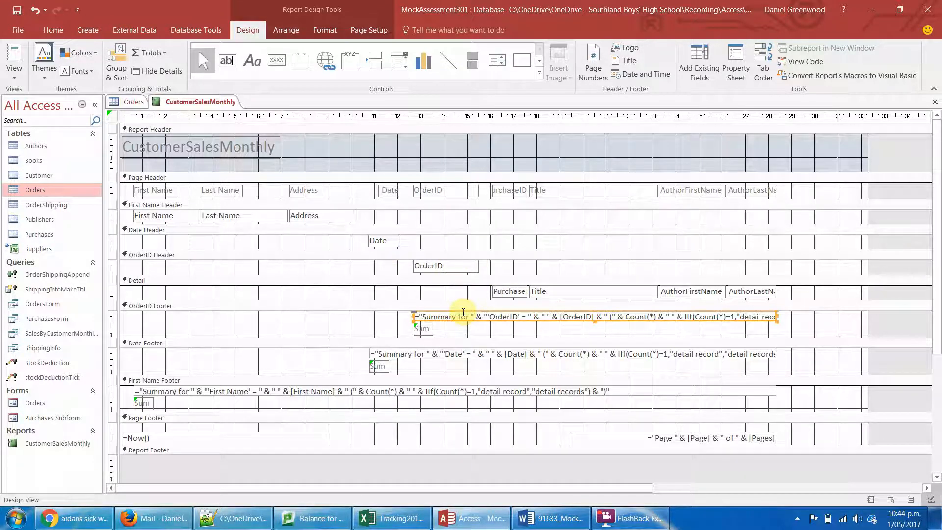
pyautogui.press('Delete')
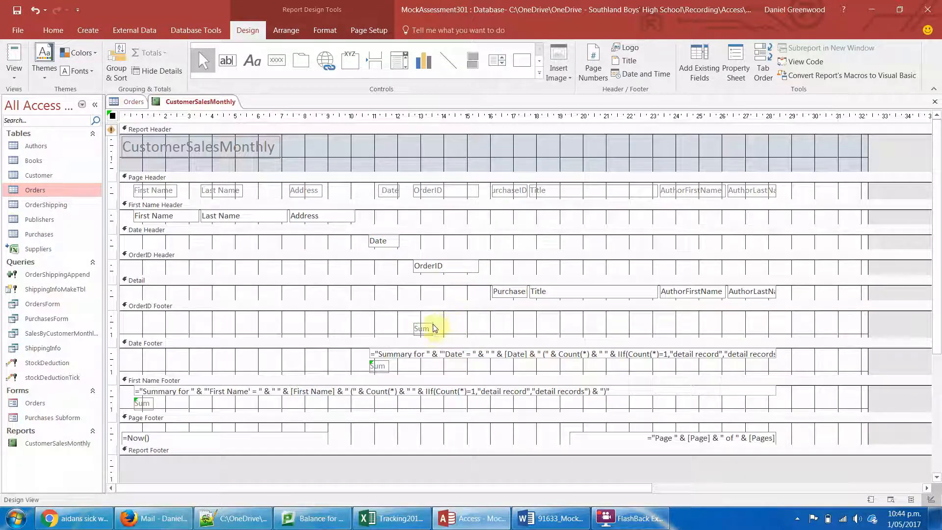
pyautogui.click(424, 351)
pyautogui.press('Delete')
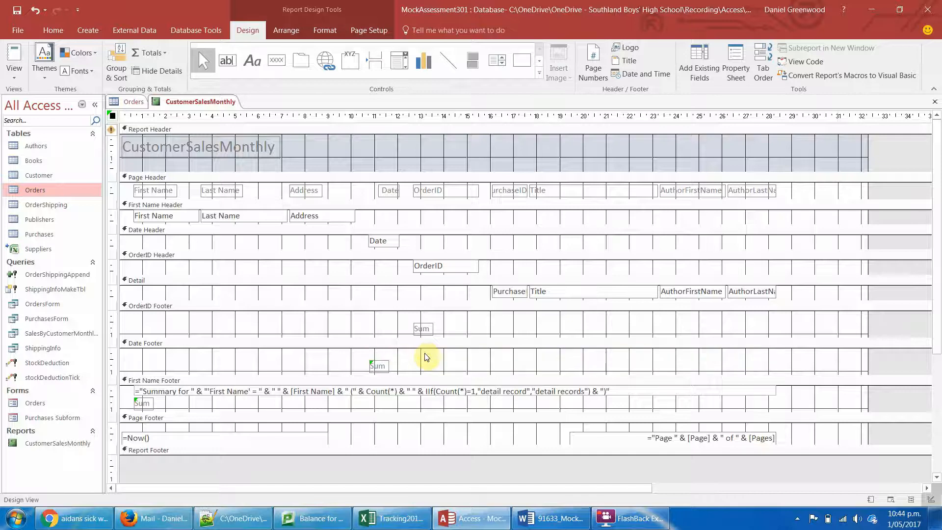
pyautogui.click(414, 392)
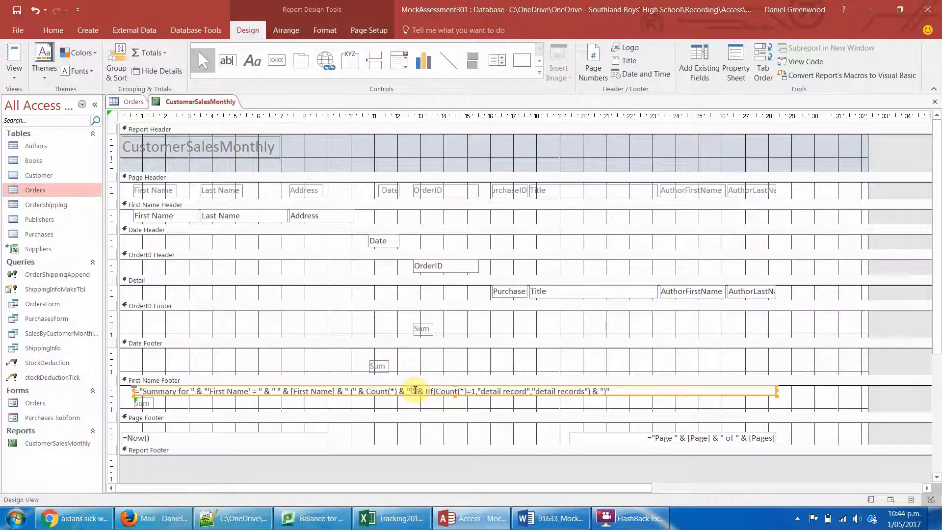
pyautogui.press('Delete')
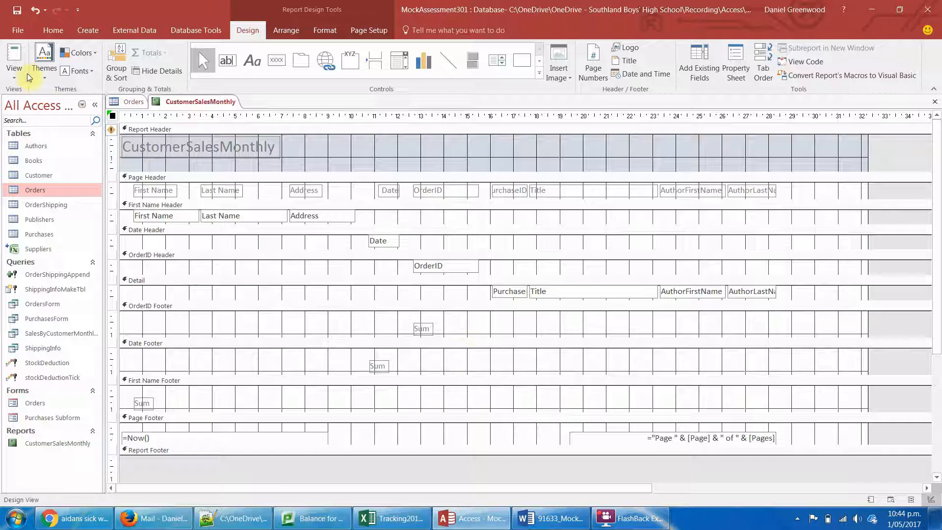
# - In Layout View, widen the Date values until the full date fits and narrow the OrderID values to sit under their heading
pyautogui.click(13, 60)
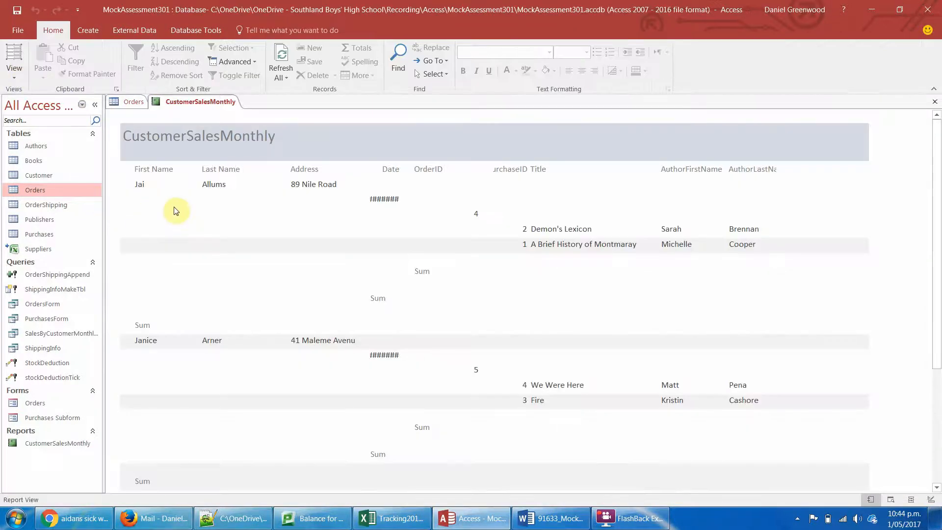
pyautogui.click(14, 59)
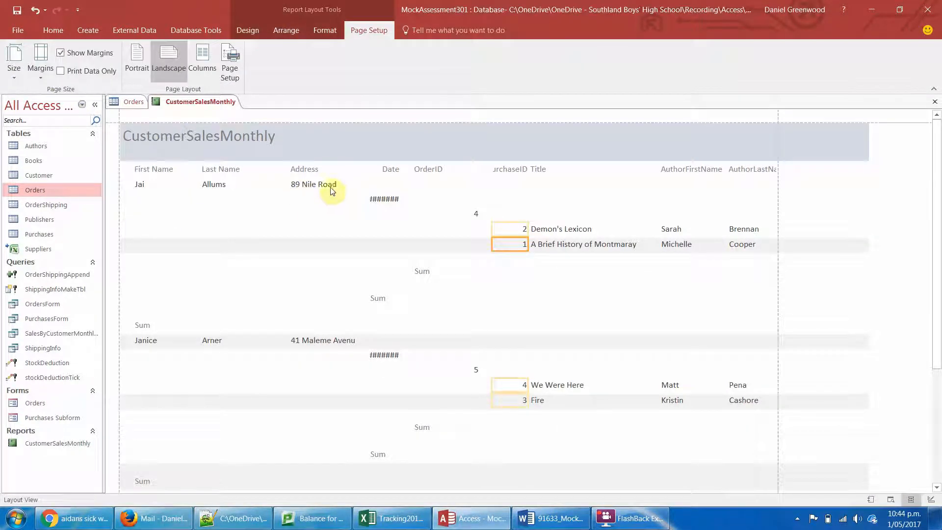
pyautogui.click(383, 198)
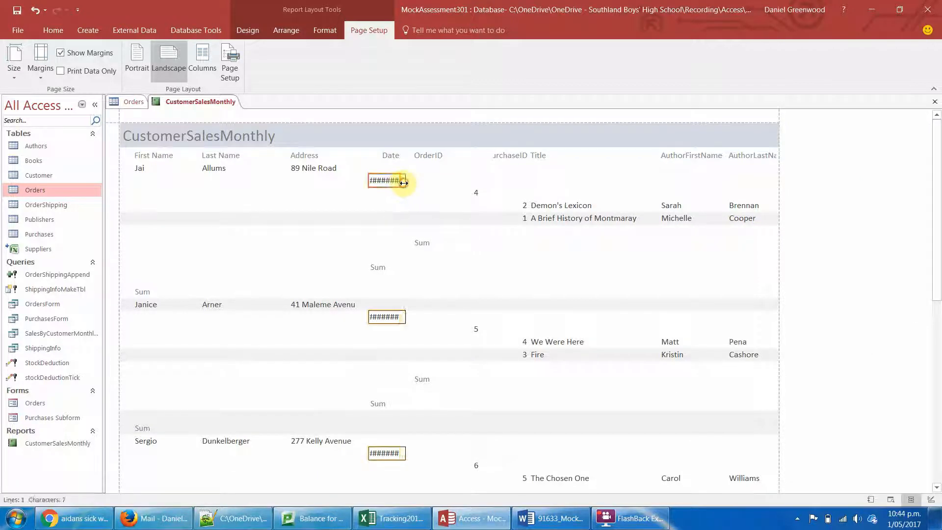
pyautogui.moveTo(400, 184); pyautogui.dragTo(411, 182)
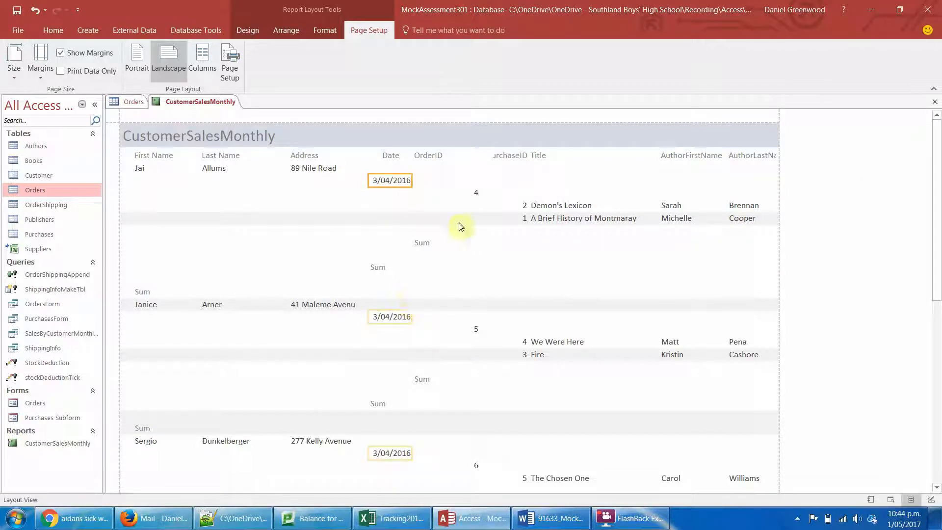
pyautogui.click(467, 191)
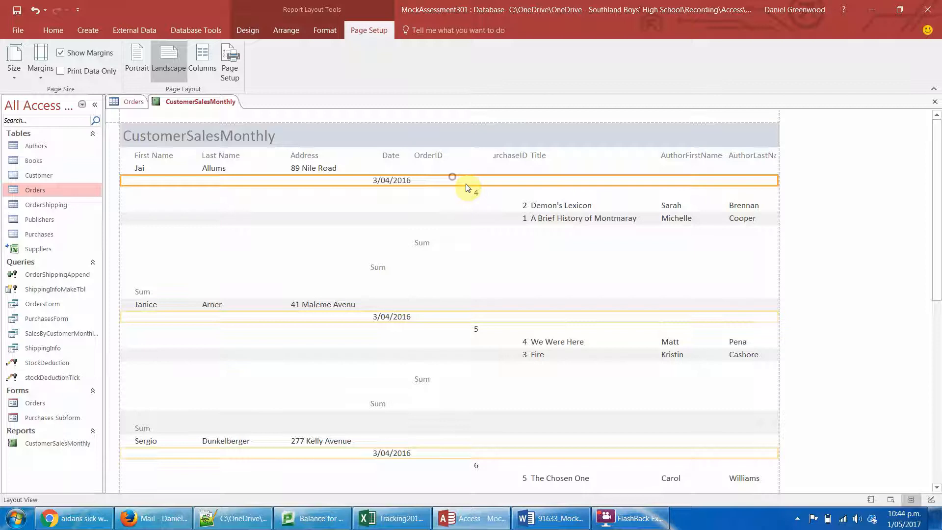
pyautogui.moveTo(479, 193); pyautogui.dragTo(440, 193)
# - Extend the PurchaseID heading and values leftward and pull in their right edges to leave a gap before Title
pyautogui.click(506, 156)
pyautogui.moveTo(492, 156); pyautogui.dragTo(460, 157)
pyautogui.click(522, 206)
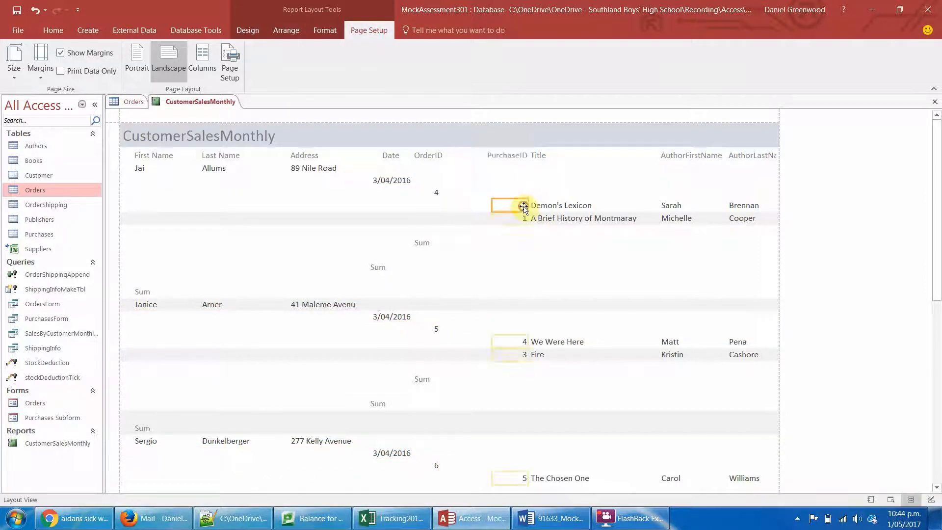
pyautogui.moveTo(491, 203); pyautogui.dragTo(464, 204)
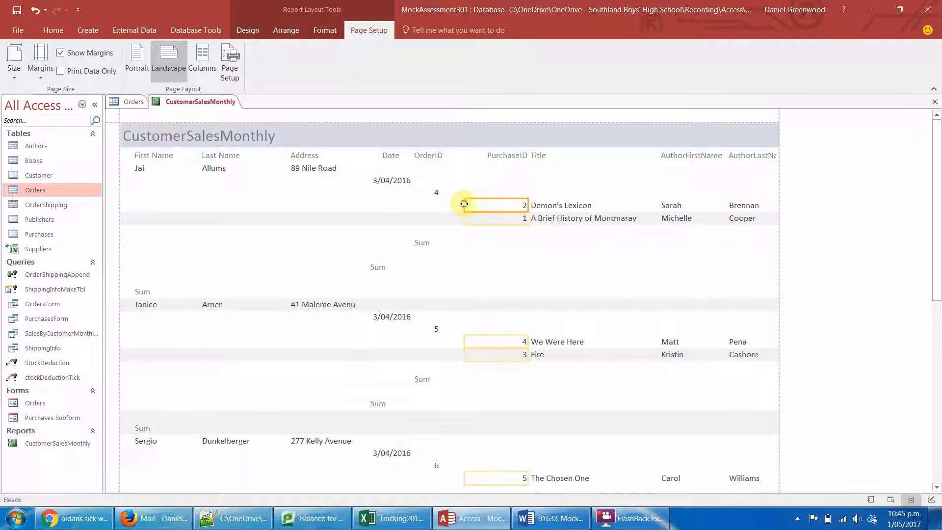
pyautogui.moveTo(526, 204); pyautogui.dragTo(499, 204)
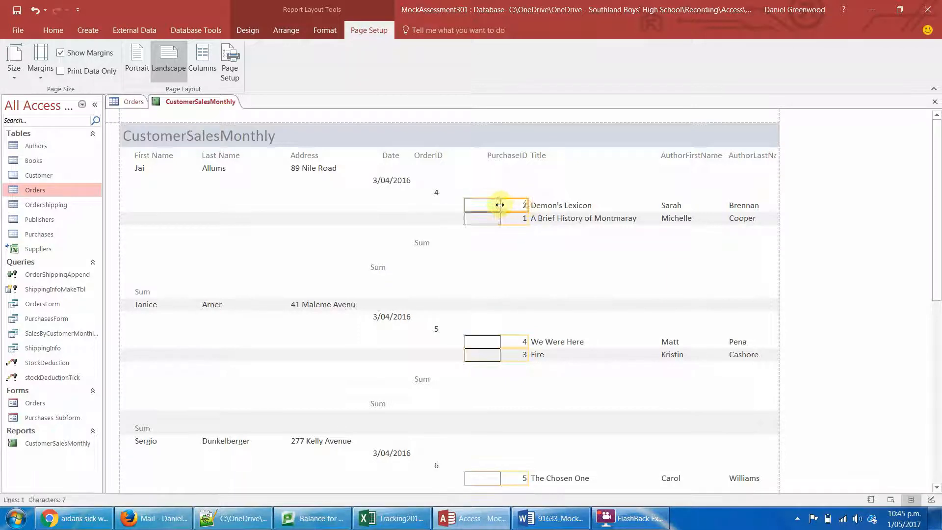
pyautogui.click(499, 155)
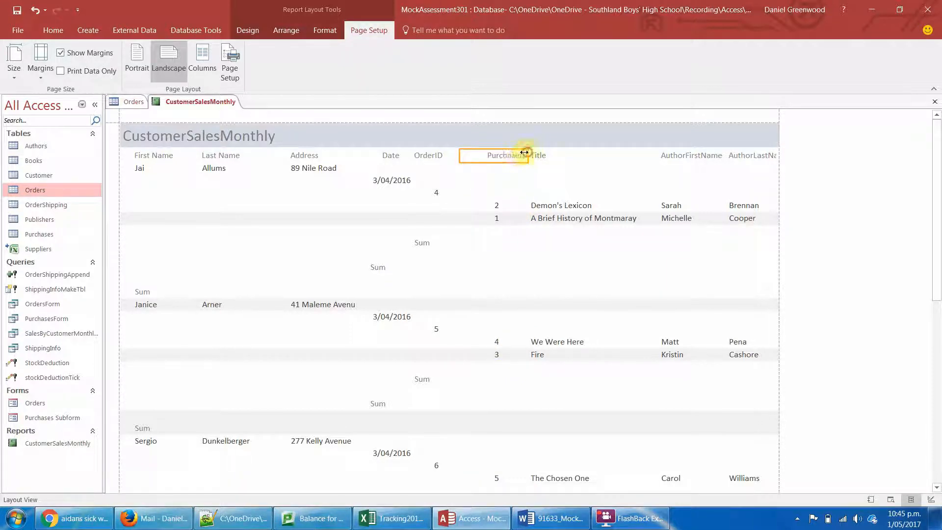
pyautogui.moveTo(524, 153); pyautogui.dragTo(507, 153)
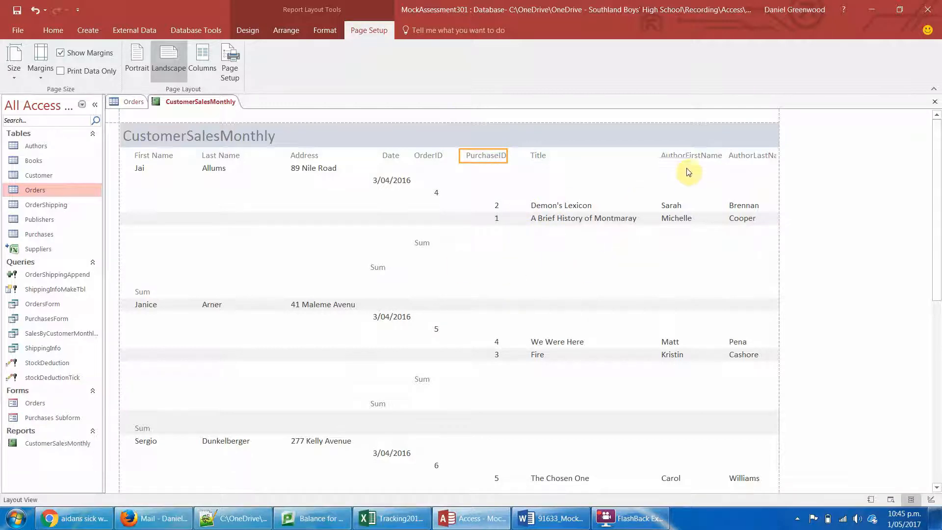
# - Move the Address heading and its values left, closer to the Last Name column
pyautogui.click(685, 148)
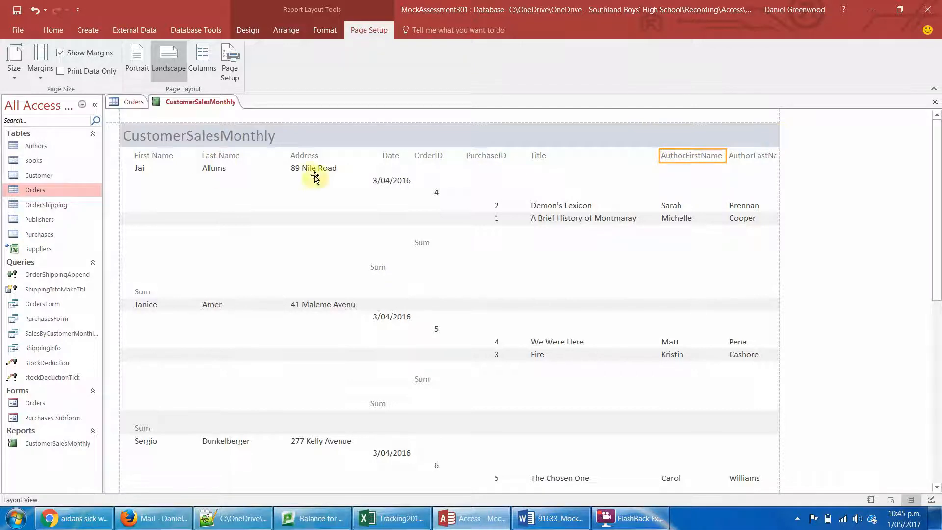
pyautogui.click(309, 154)
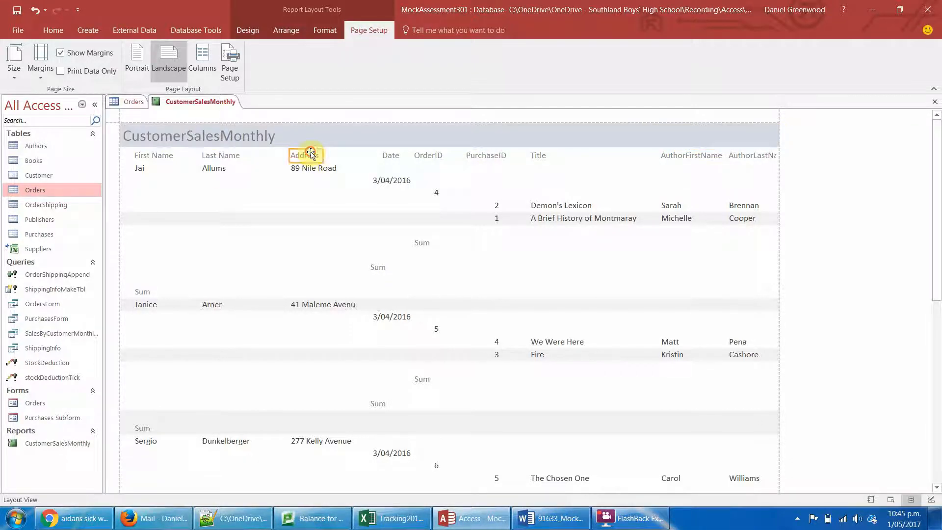
pyautogui.click(310, 169)
pyautogui.press('Left')
pyautogui.press('Left')
pyautogui.press('Left')
pyautogui.press('Left')
pyautogui.press('Left')
pyautogui.press('Left')
pyautogui.press('Left')
pyautogui.press('Left')
pyautogui.press('Left')
pyautogui.press('Left')
pyautogui.press('Left')
pyautogui.press('Left')
pyautogui.press('Left')
pyautogui.press('Left')
pyautogui.press('Left')
pyautogui.press('Left')
pyautogui.press('Left')
pyautogui.press('Left')
pyautogui.press('Left')
pyautogui.press('Left')
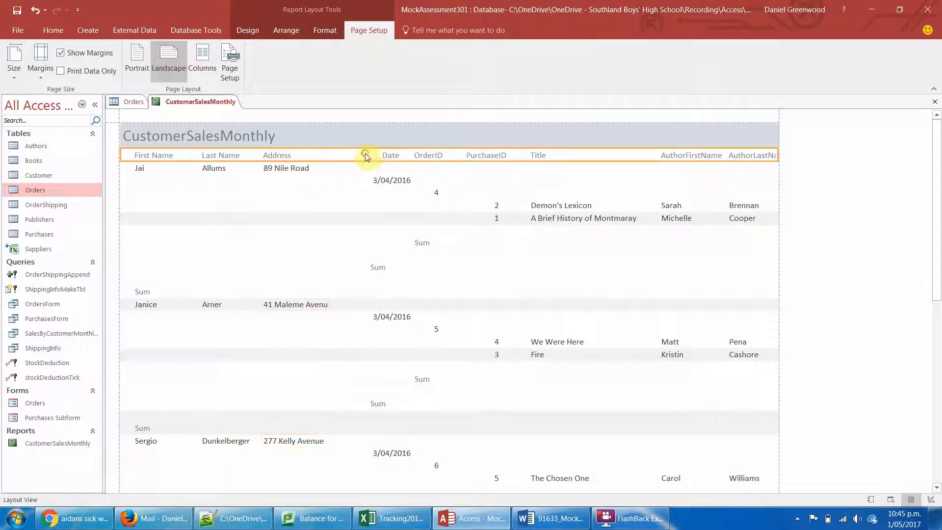
# - Move the headings and values from Date through AuthorLastName, with the order and date Sum labels, left closer to the Address column
pyautogui.click(390, 155)
pyautogui.keyDown('shift'); pyautogui.click(432, 155); pyautogui.keyUp('shift')
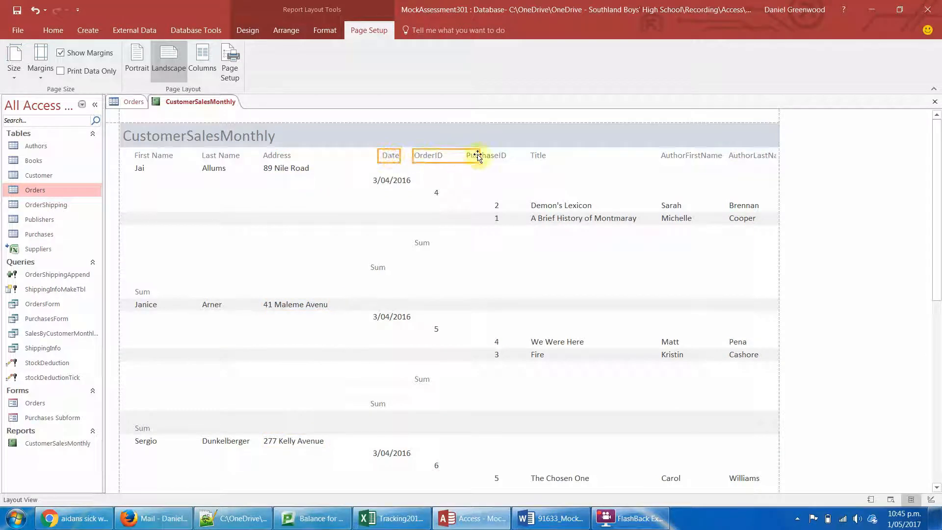
pyautogui.keyDown('shift'); pyautogui.click(540, 155); pyautogui.keyUp('shift')
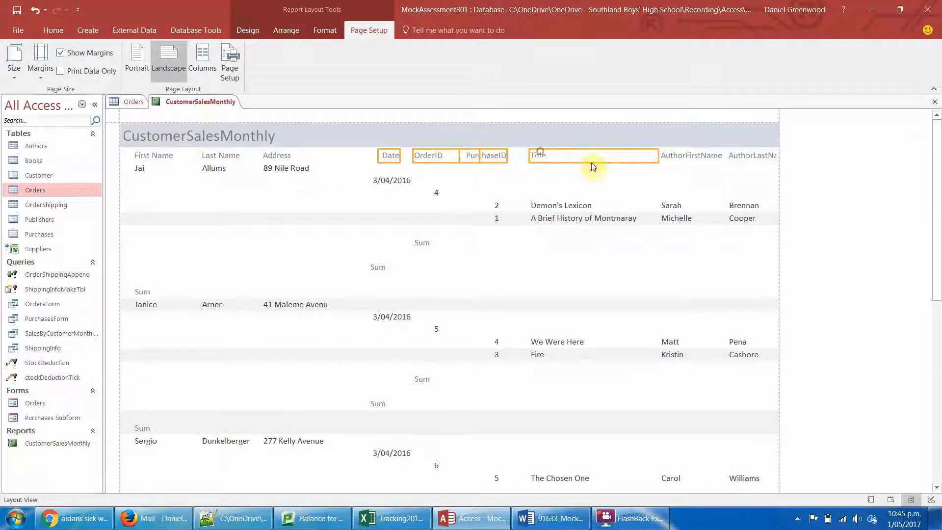
pyautogui.keyDown('shift'); pyautogui.click(695, 156); pyautogui.keyUp('shift')
pyautogui.keyDown('shift'); pyautogui.click(739, 155); pyautogui.keyUp('shift')
pyautogui.keyDown('shift'); pyautogui.click(385, 180); pyautogui.keyUp('shift')
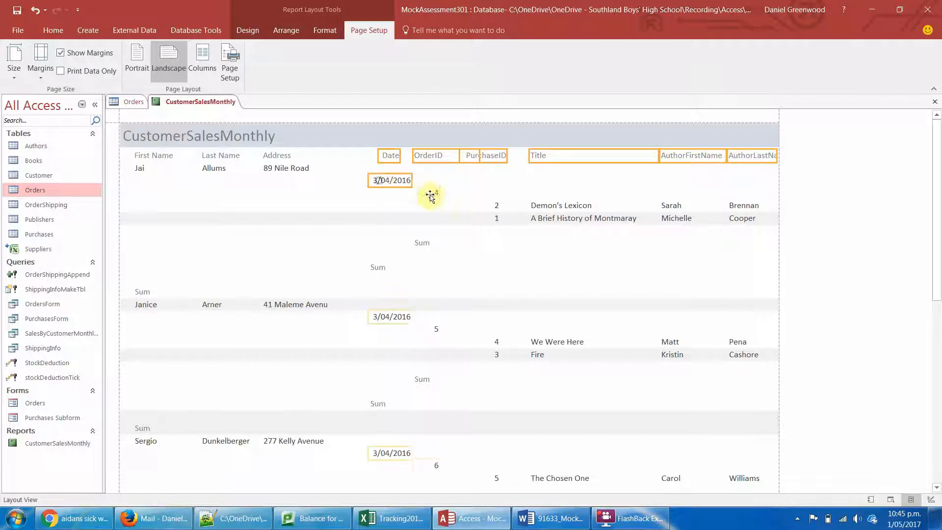
pyautogui.keyDown('shift'); pyautogui.click(436, 193); pyautogui.keyUp('shift')
pyautogui.keyDown('shift'); pyautogui.click(493, 203); pyautogui.keyUp('shift')
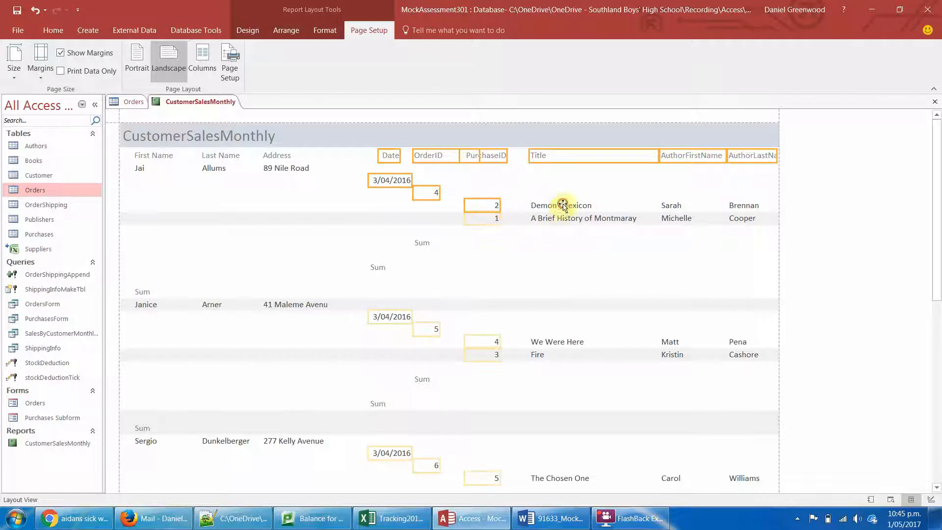
pyautogui.keyDown('shift'); pyautogui.click(563, 205); pyautogui.keyUp('shift')
pyautogui.keyDown('shift'); pyautogui.click(669, 205); pyautogui.keyUp('shift')
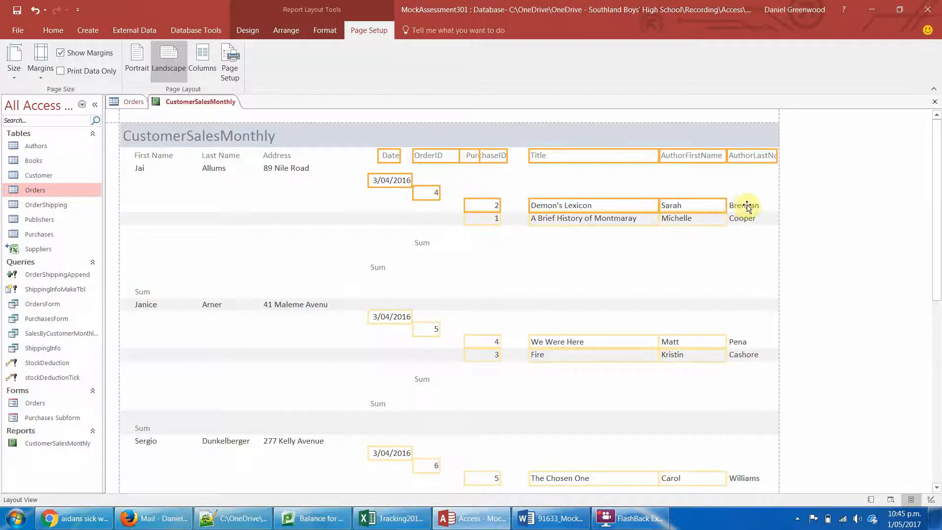
pyautogui.keyDown('shift'); pyautogui.click(746, 206); pyautogui.keyUp('shift')
pyautogui.keyDown('shift'); pyautogui.click(421, 242); pyautogui.keyUp('shift')
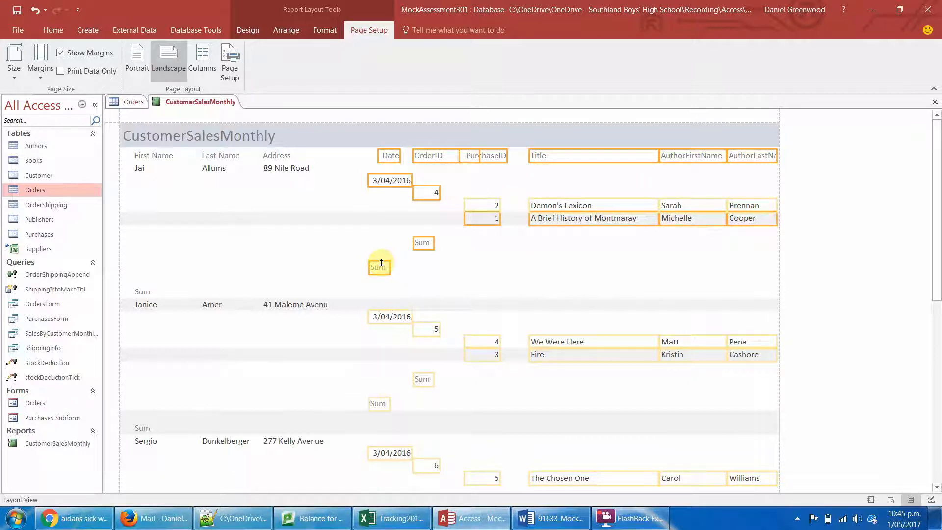
pyautogui.press('Left')
pyautogui.press('Left')
pyautogui.press('Left')
pyautogui.press('Left')
pyautogui.press('Left')
pyautogui.press('Left')
pyautogui.press('Left')
pyautogui.press('Left')
pyautogui.press('Left')
pyautogui.press('Left')
pyautogui.press('Left')
pyautogui.press('Left')
pyautogui.press('Left')
pyautogui.press('Left')
pyautogui.press('Left')
pyautogui.press('Left')
pyautogui.press('Left')
pyautogui.press('Left')
pyautogui.press('Left')
pyautogui.press('Left')
pyautogui.press('Left')
pyautogui.press('Left')
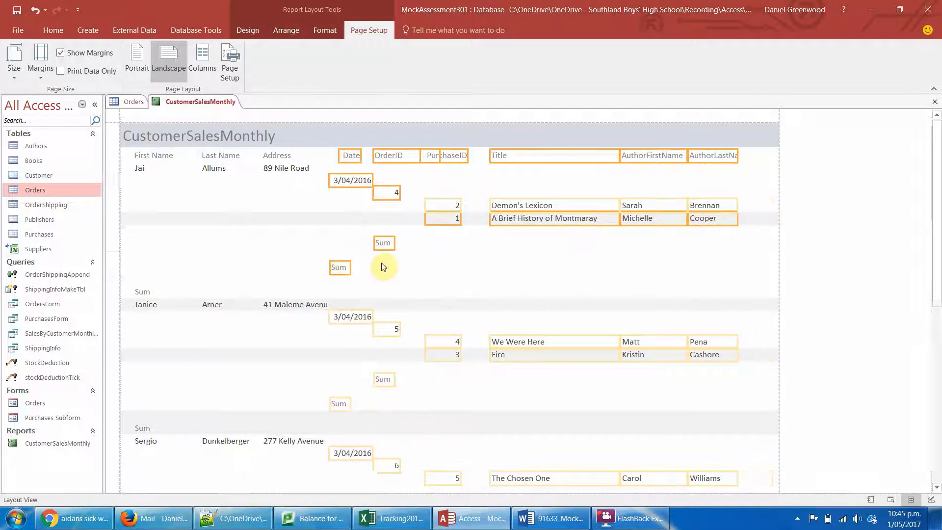
pyautogui.click(379, 268)
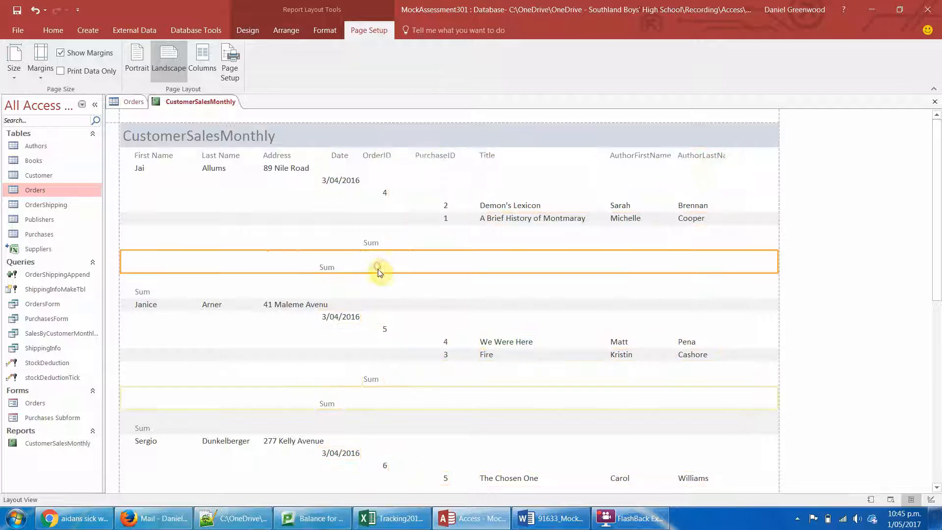
pyautogui.click(373, 244)
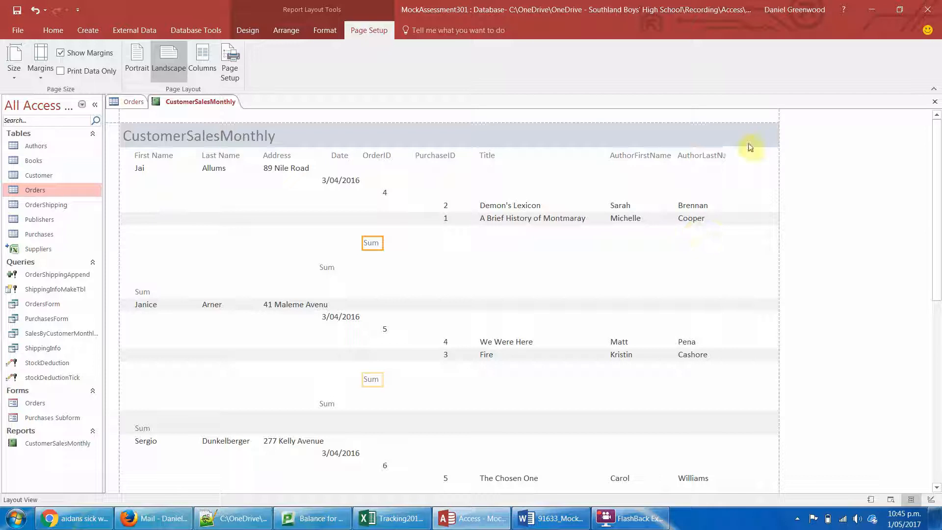
# - Switch the report to Design View and widen its page area to about 33.5 cm
pyautogui.click(719, 157)
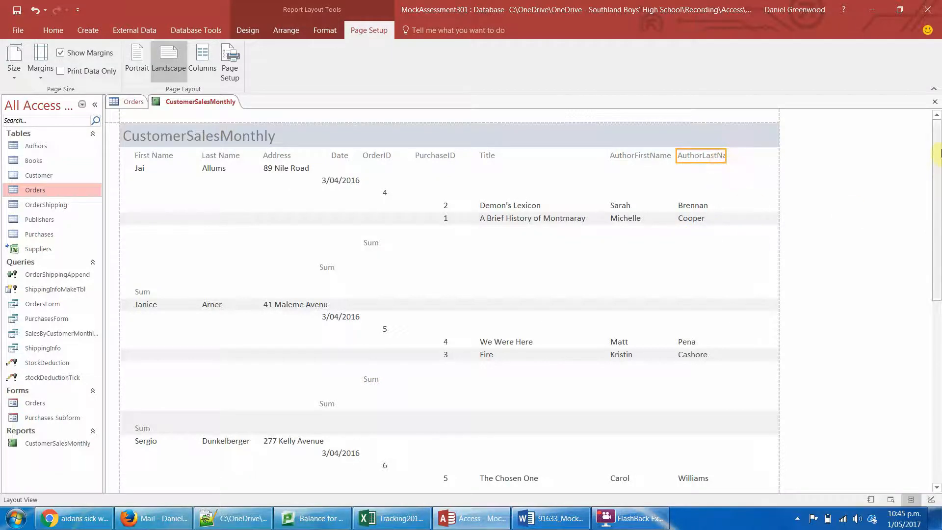
pyautogui.moveTo(939, 155)
pyautogui.mouseDown()
pyautogui.moveTo(941, 295)
pyautogui.moveTo(940, 145)
pyautogui.mouseUp()
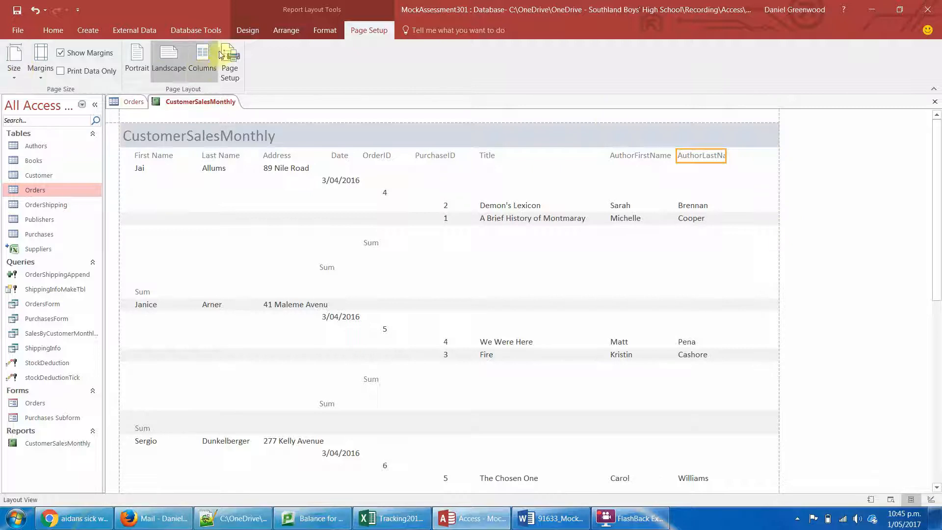
pyautogui.click(248, 30)
pyautogui.click(14, 74)
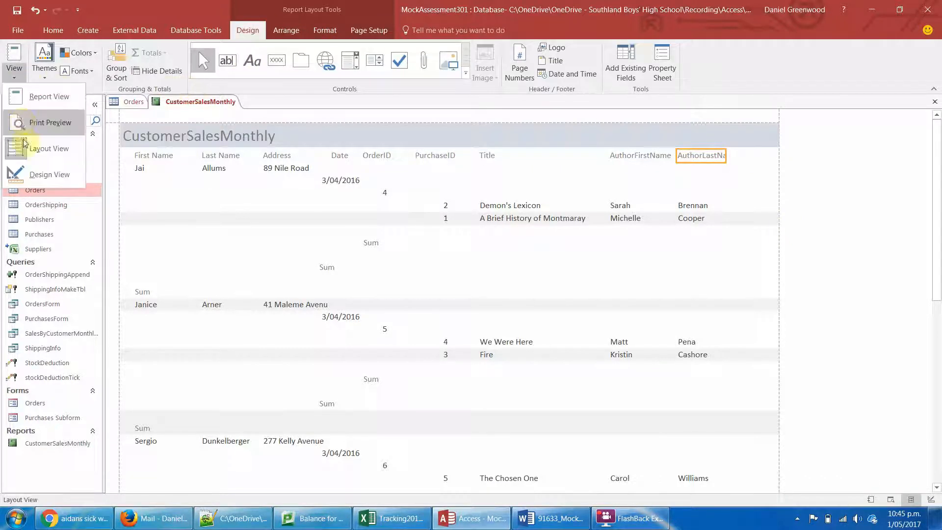
pyautogui.click(35, 172)
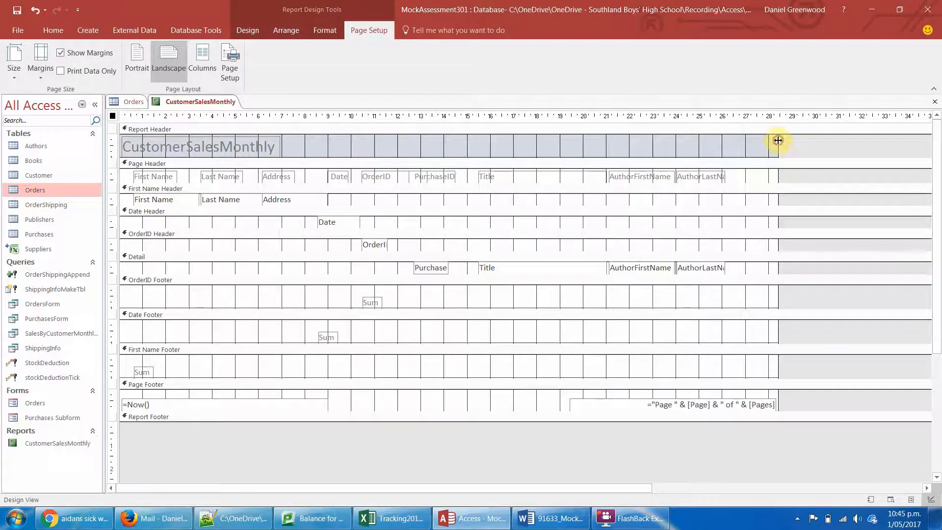
pyautogui.moveTo(778, 140); pyautogui.dragTo(895, 142)
# - Widen the AuthorLastName heading and its Detail text box so the full field name fits
pyautogui.click(714, 174)
pyautogui.moveTo(725, 176); pyautogui.dragTo(754, 175)
pyautogui.click(721, 269)
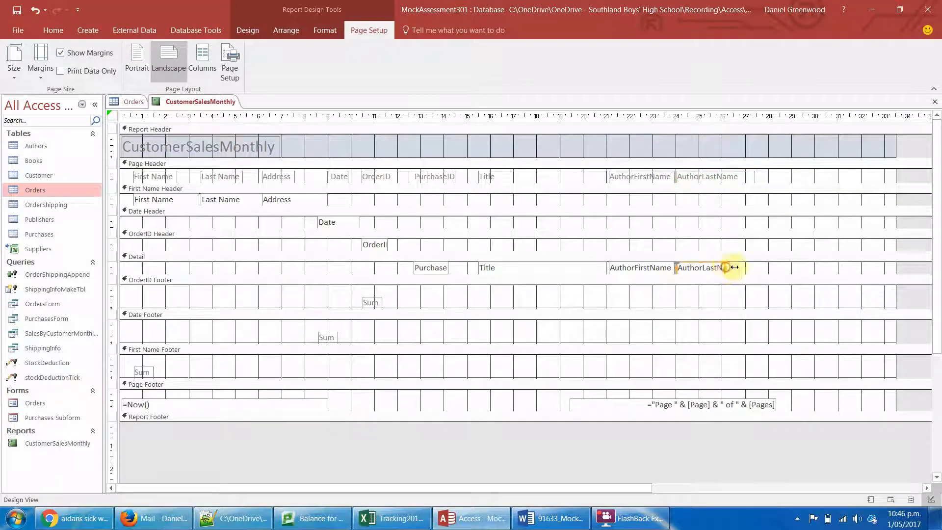
pyautogui.moveTo(734, 268)
pyautogui.mouseDown()
pyautogui.moveTo(761, 265)
pyautogui.moveTo(753, 268)
pyautogui.mouseUp()
pyautogui.click(783, 180)
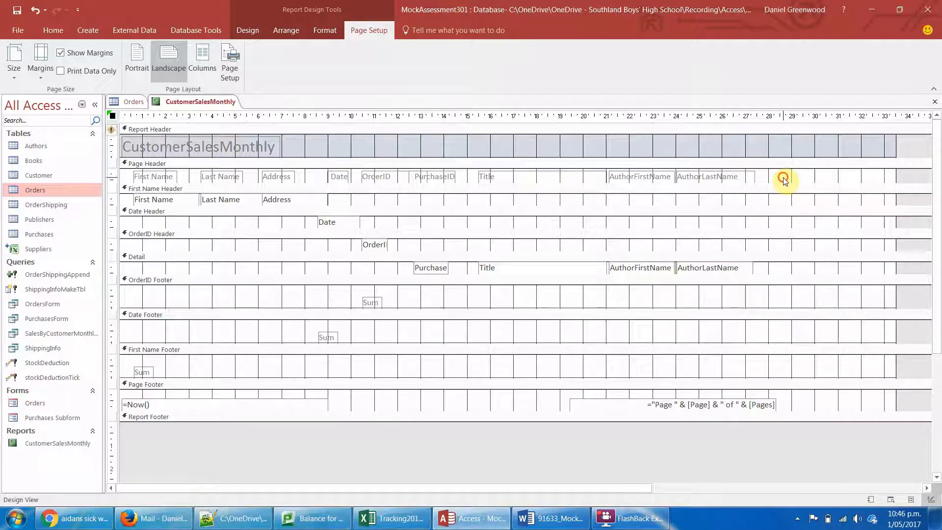
# - Duplicate the AuthorLastName heading, place the copy to its right on the same row, and shorten the Page Header section
pyautogui.click(700, 176)
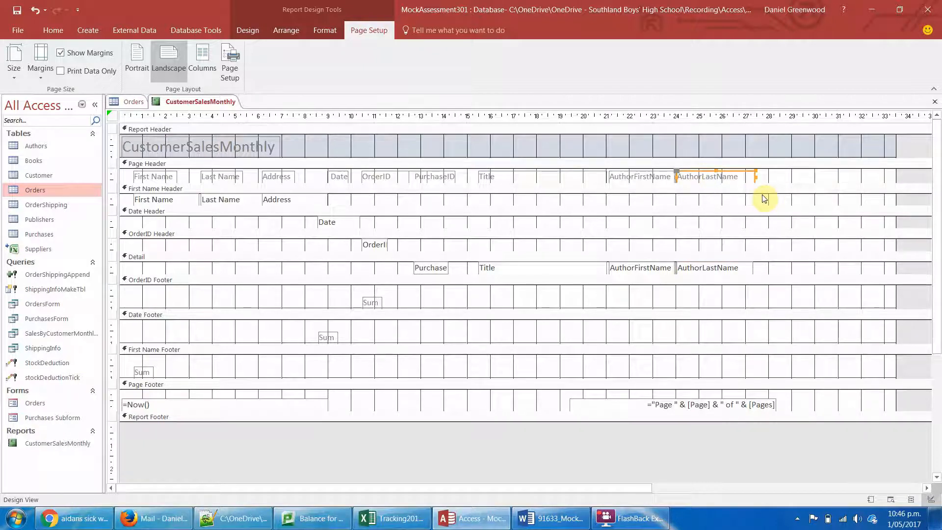
pyautogui.hotkey('ctrl', 'v')
pyautogui.moveTo(739, 191); pyautogui.dragTo(827, 173)
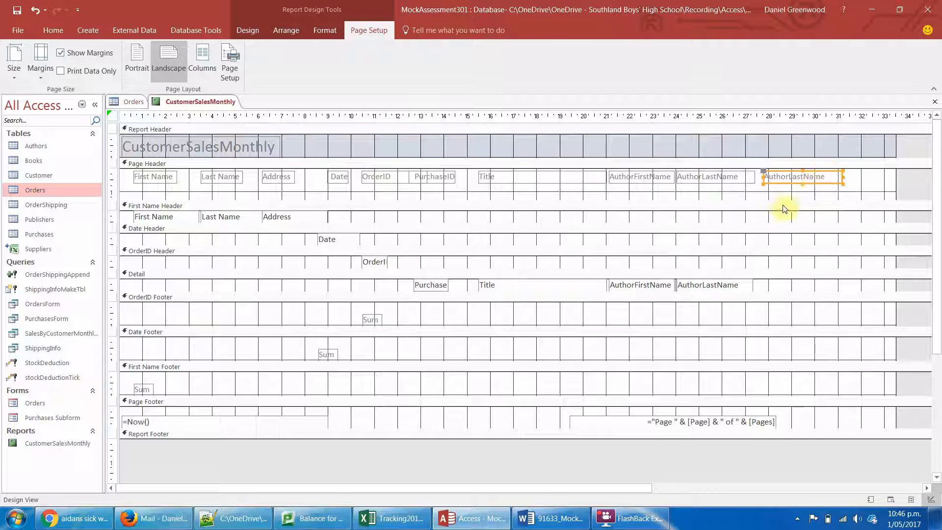
pyautogui.moveTo(778, 190); pyautogui.dragTo(777, 188)
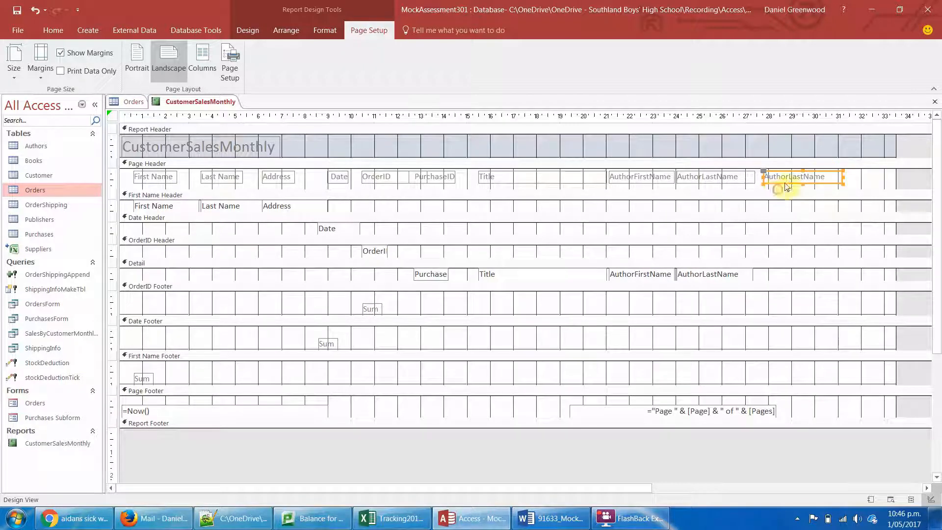
# - Change the copied AuthorLastName heading's text to Price
pyautogui.click(796, 174)
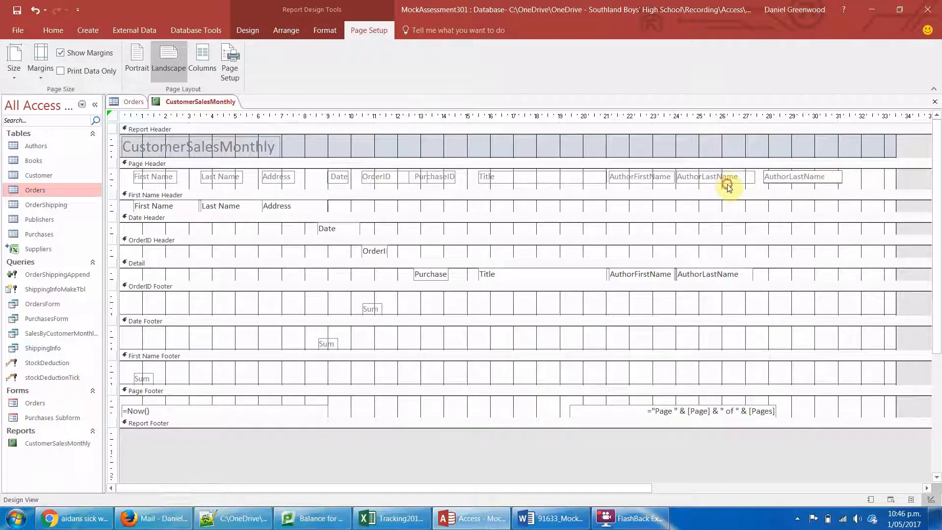
pyautogui.click(728, 187)
pyautogui.hotkey('ctrl', 'a')
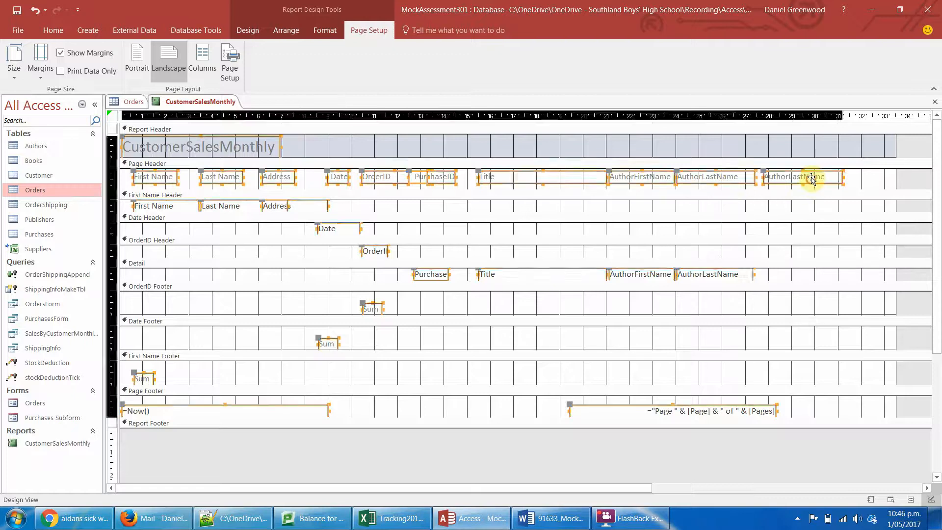
pyautogui.doubleClick(811, 179)
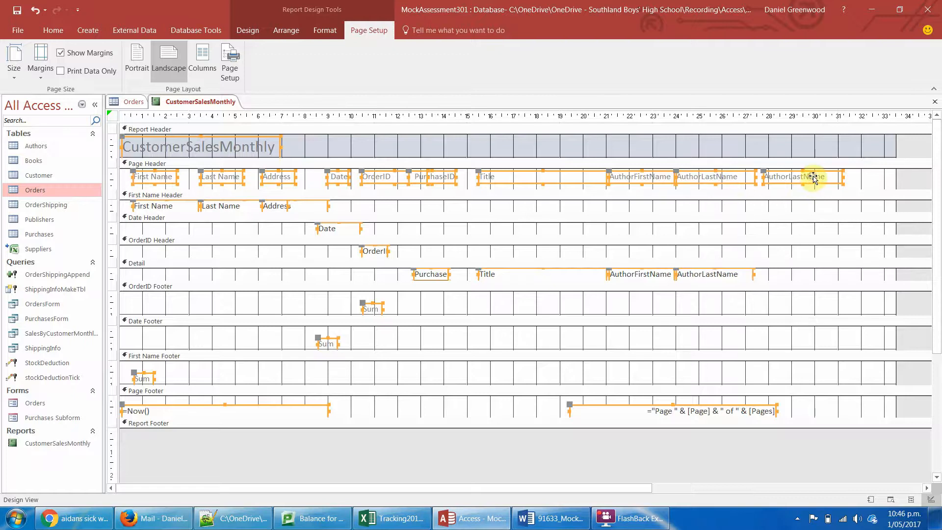
pyautogui.click(933, 104)
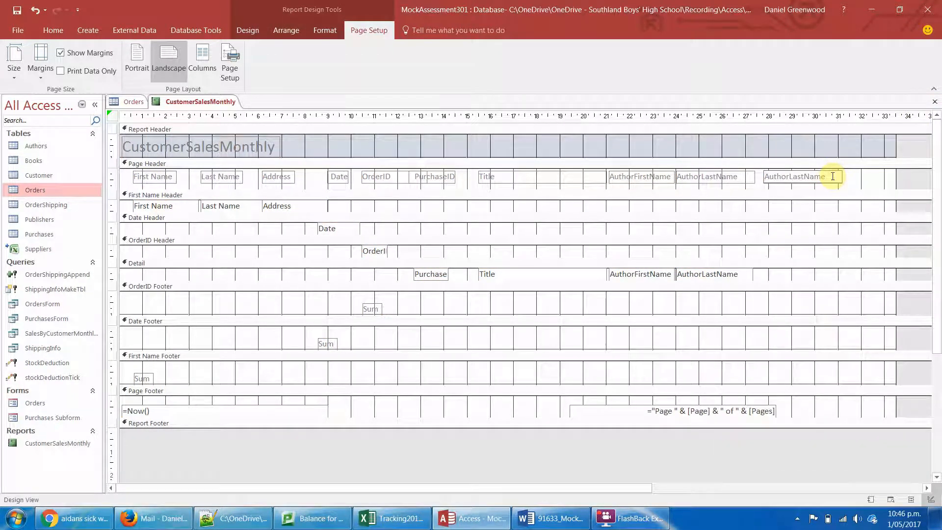
pyautogui.moveTo(831, 178); pyautogui.dragTo(724, 166)
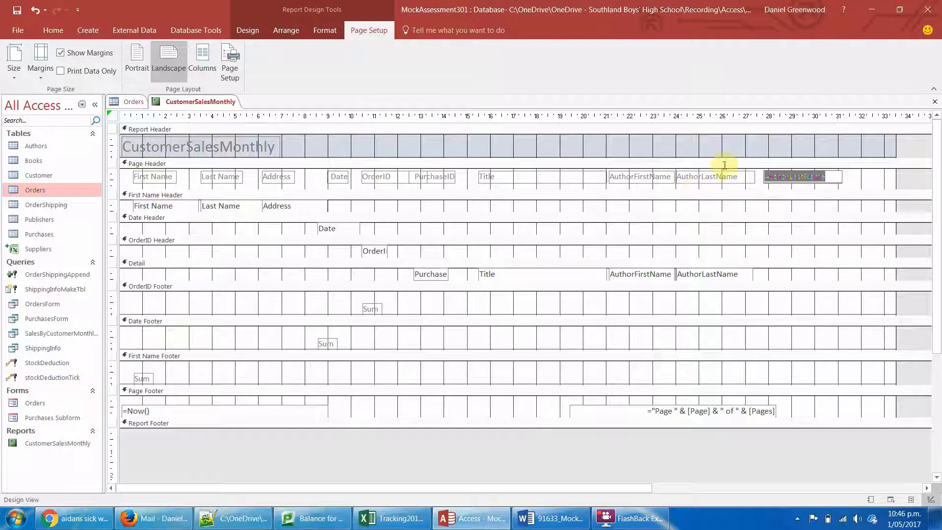
pyautogui.write('Price')
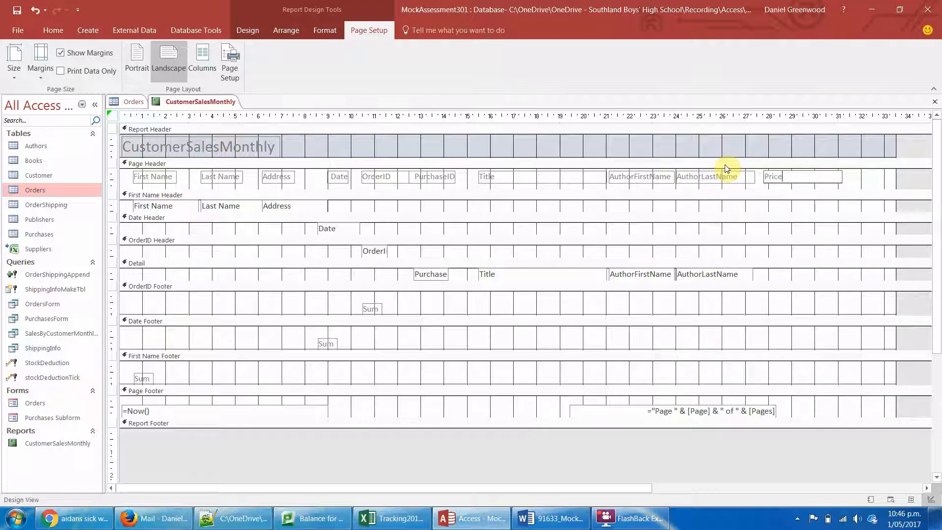
pyautogui.click(807, 277)
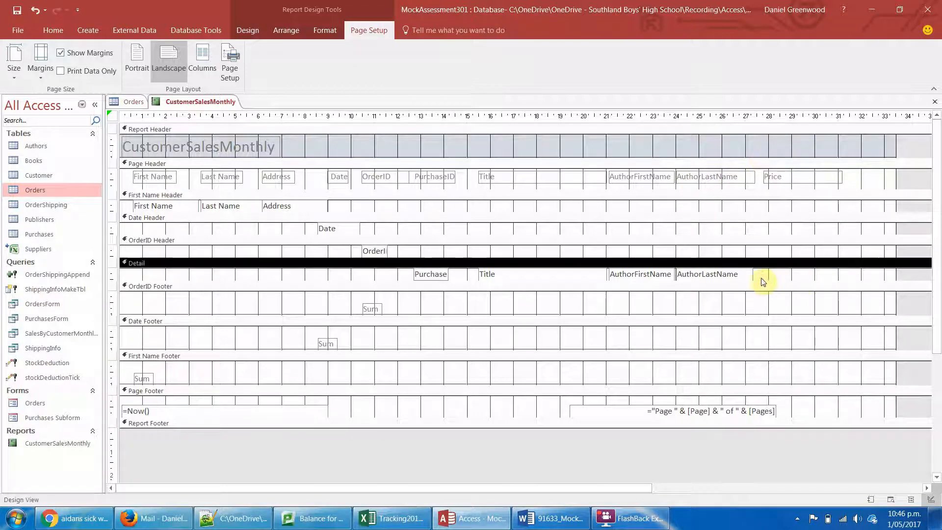
# - Duplicate the AuthorLastName text box in the Detail section and place the copy on the same row beneath the Price heading
pyautogui.click(749, 279)
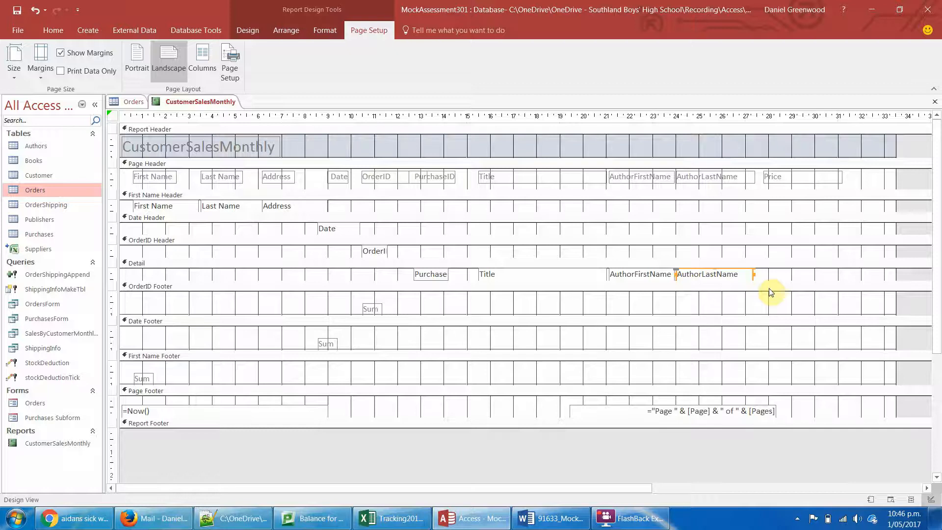
pyautogui.hotkey('ctrl', 'v')
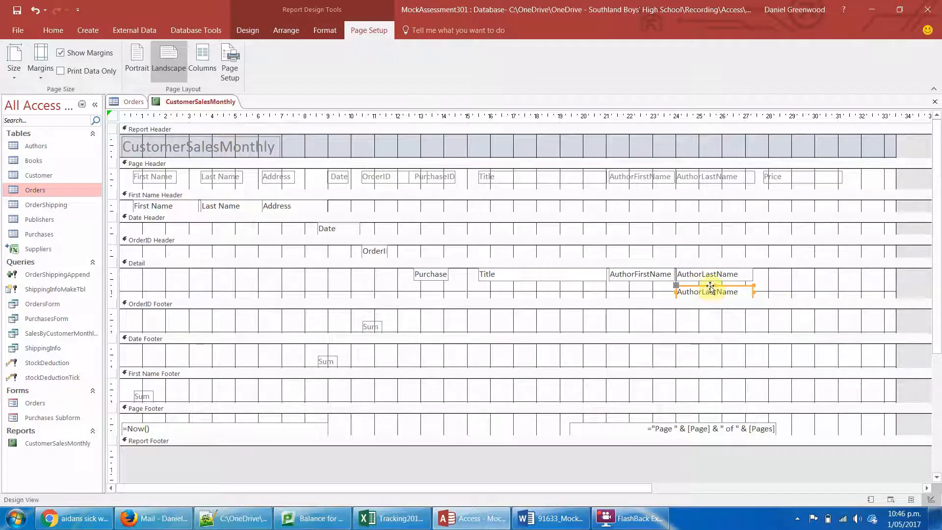
pyautogui.moveTo(710, 286); pyautogui.dragTo(799, 269)
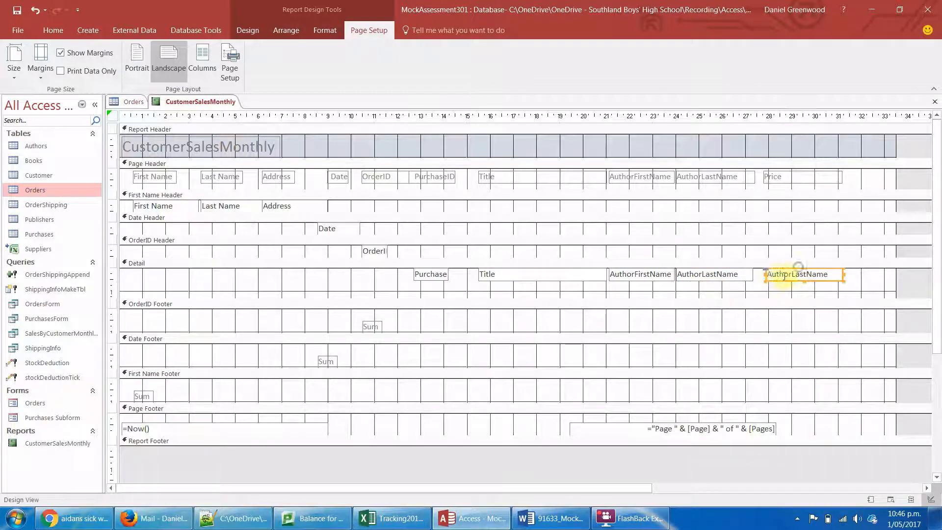
# - Set the copied Detail text box's Control Source to Price
pyautogui.click(776, 275)
pyautogui.click(776, 277)
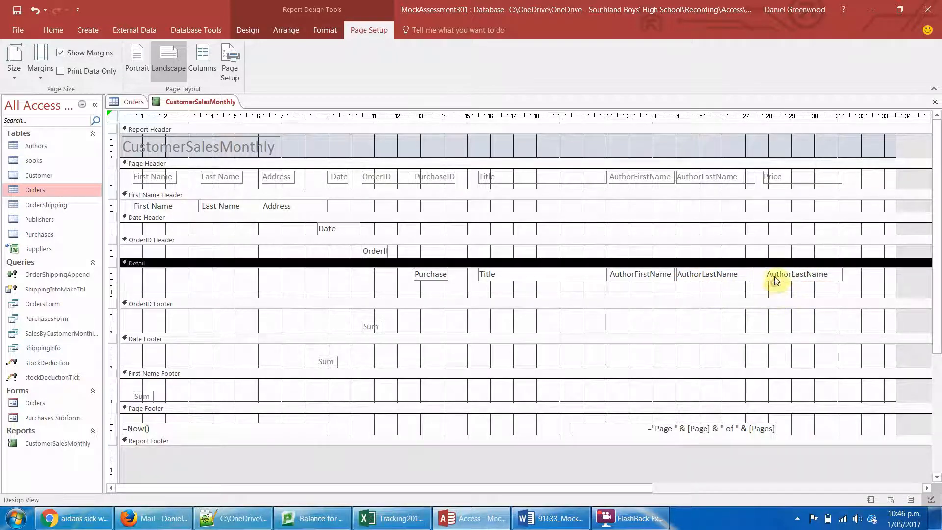
pyautogui.rightClick(775, 279)
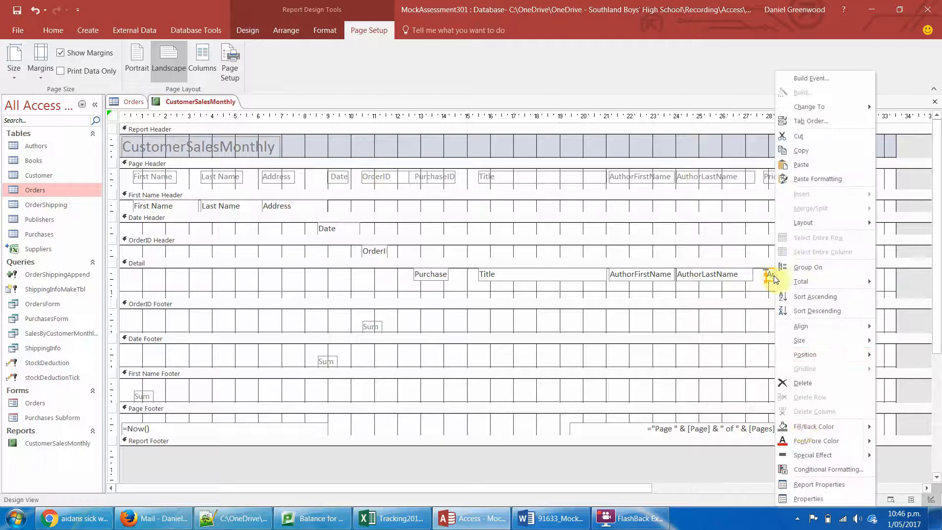
pyautogui.click(807, 498)
pyautogui.click(768, 160)
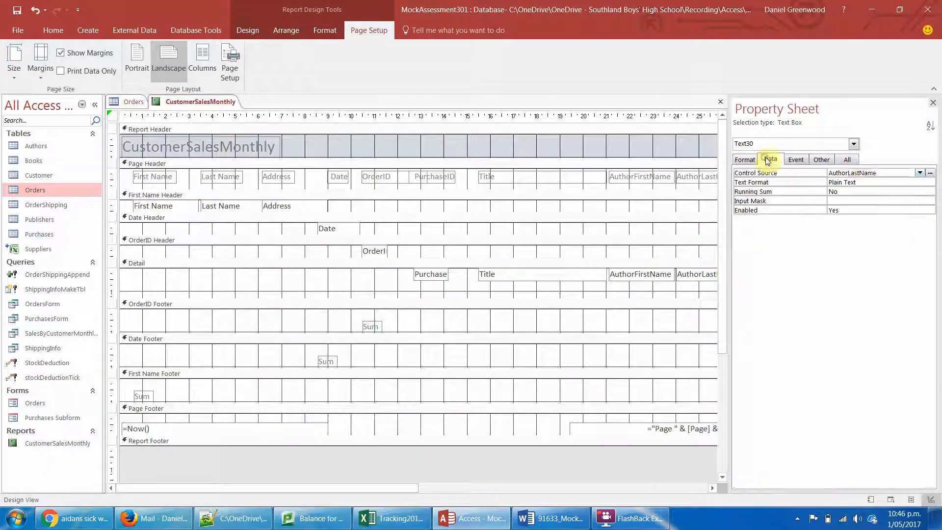
pyautogui.click(919, 173)
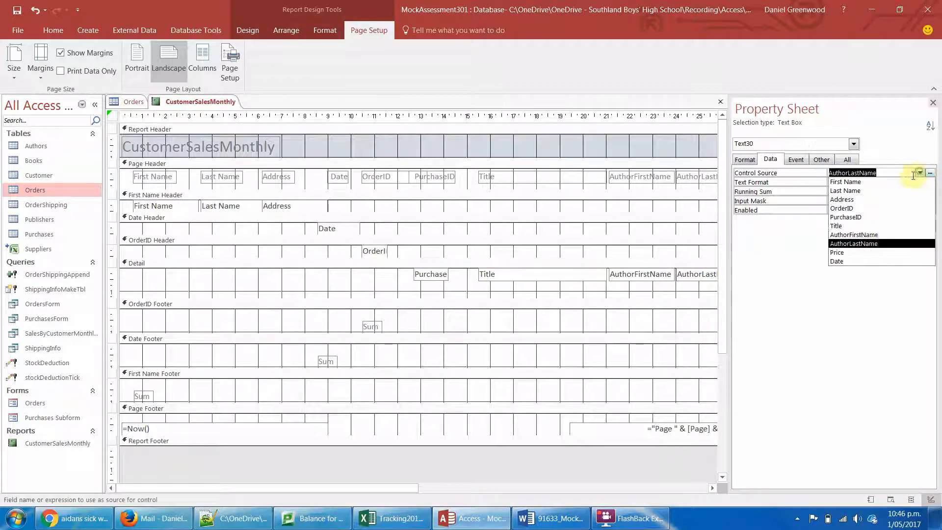
pyautogui.click(853, 253)
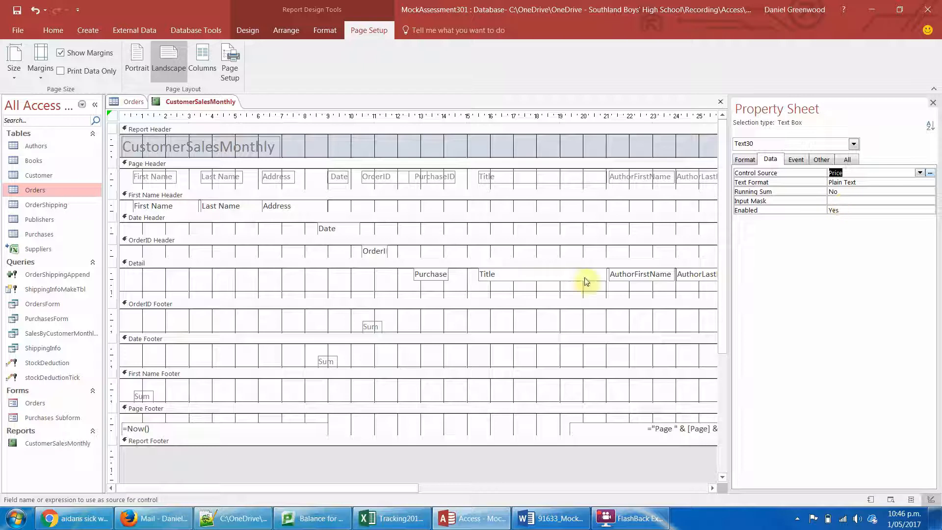
pyautogui.click(933, 103)
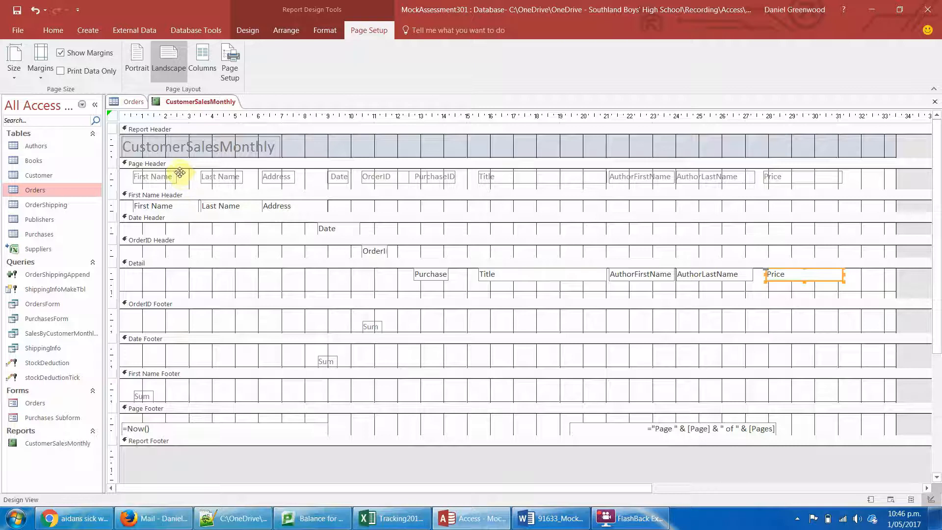
pyautogui.click(798, 319)
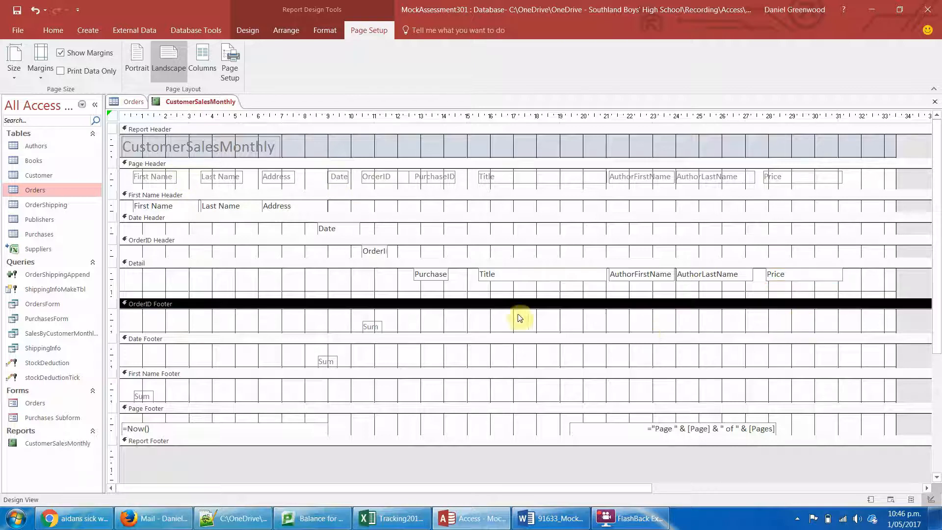
# - Add a text box containing =Sum([Price]) to the OrderID Footer beneath the Price field and remove its attached label
pyautogui.click(247, 30)
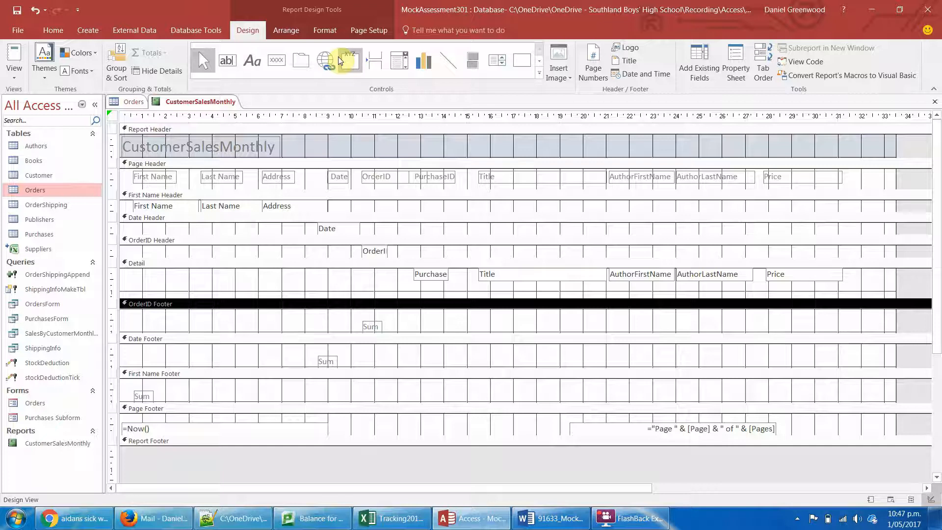
pyautogui.click(226, 61)
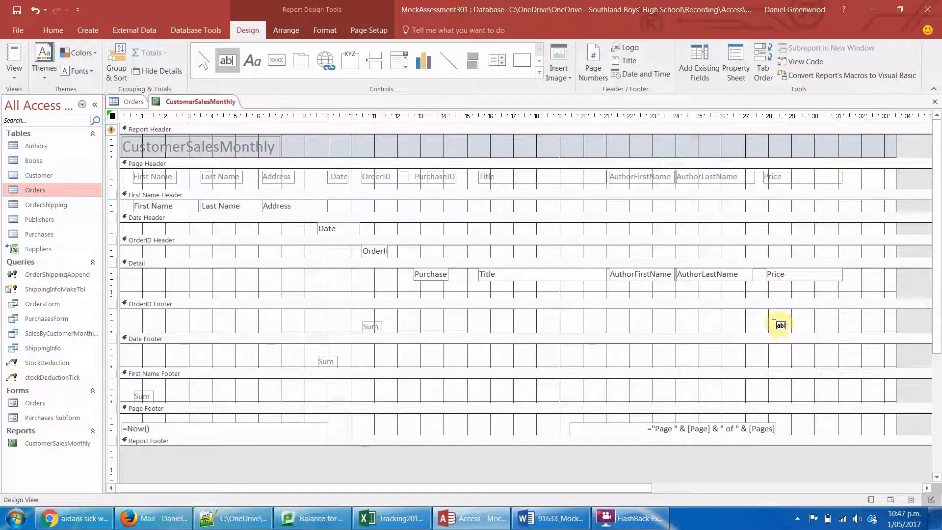
pyautogui.moveTo(769, 319); pyautogui.dragTo(840, 330)
pyautogui.click(809, 324)
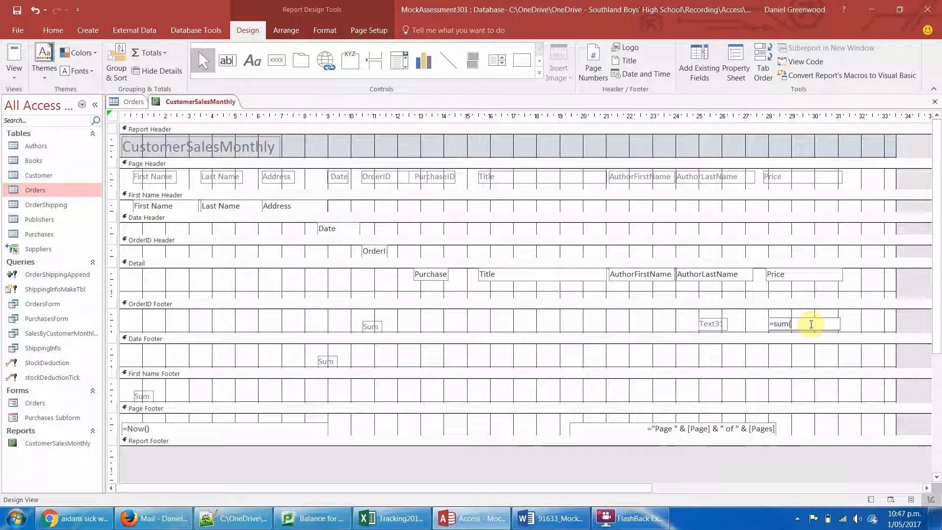
pyautogui.write('[Price')
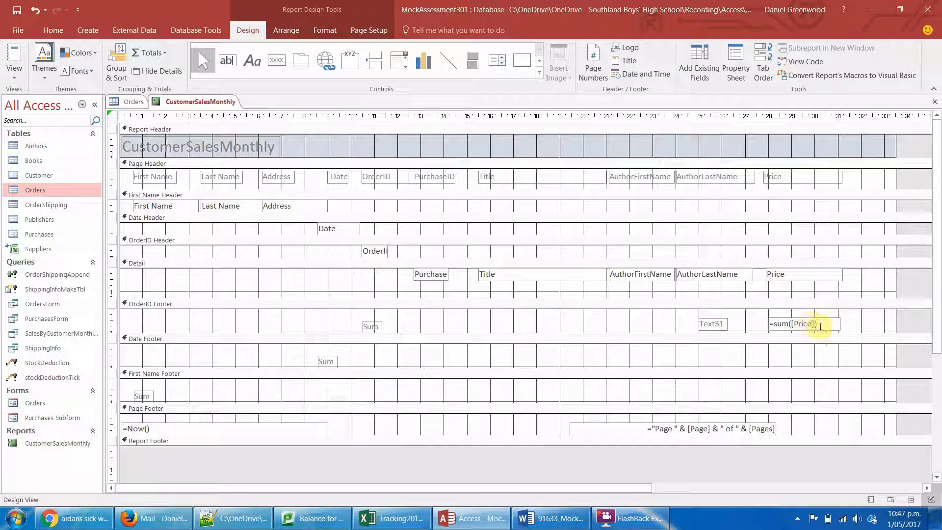
pyautogui.click(721, 323)
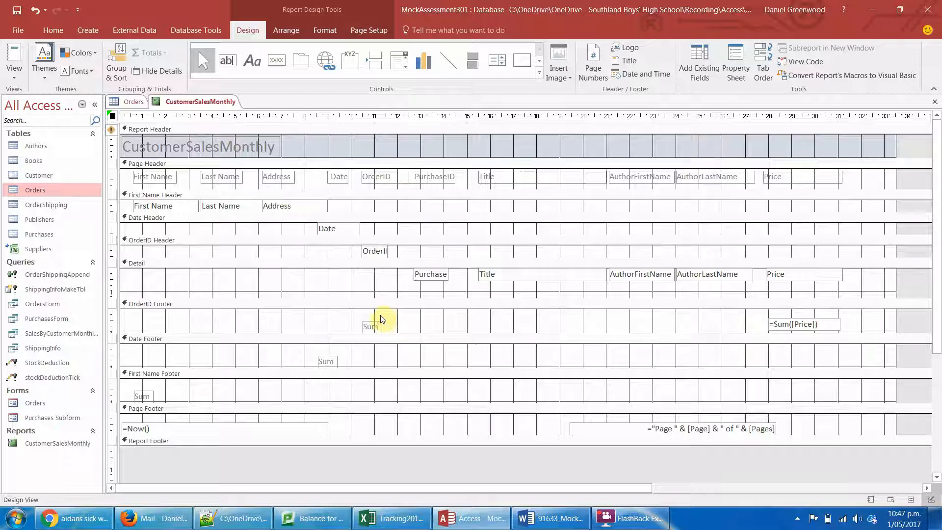
# - Preview the report, switch to Layout View and set the OrderID footer's price sum format to Currency
pyautogui.click(14, 56)
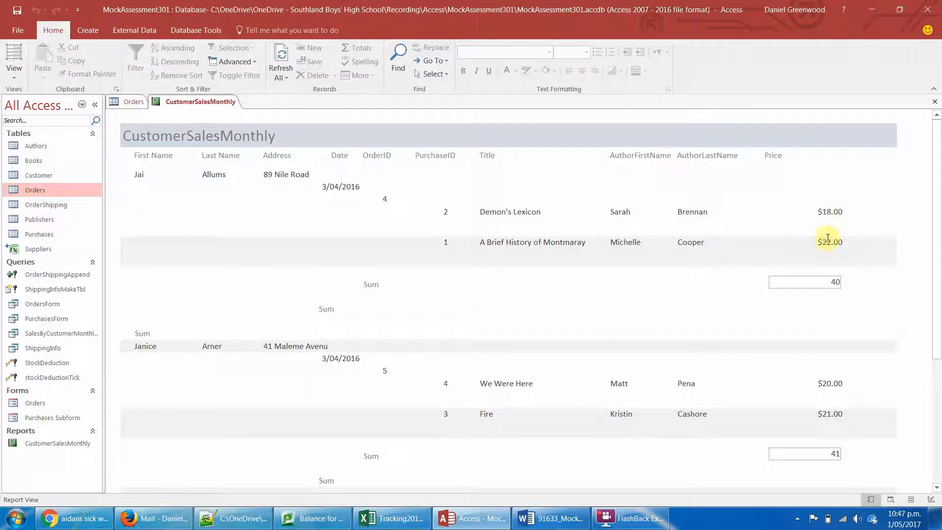
pyautogui.click(817, 285)
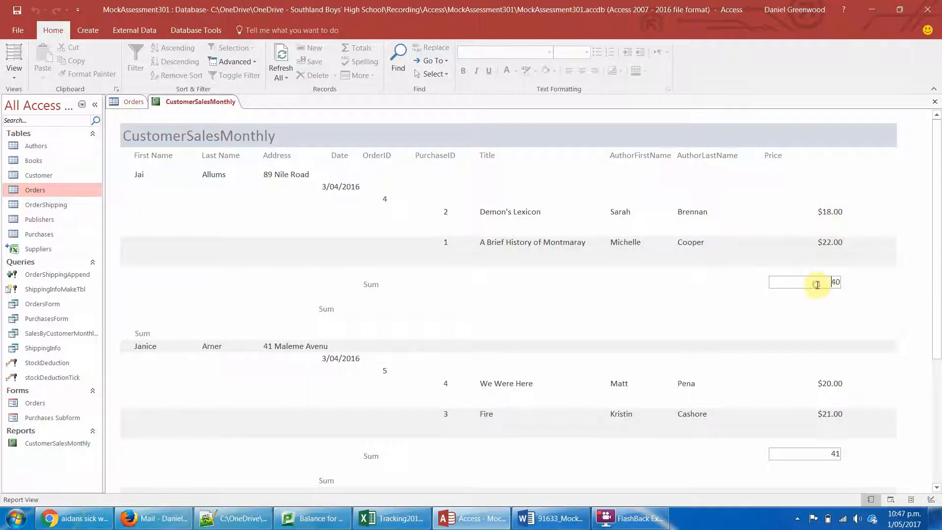
pyautogui.click(14, 56)
pyautogui.click(794, 277)
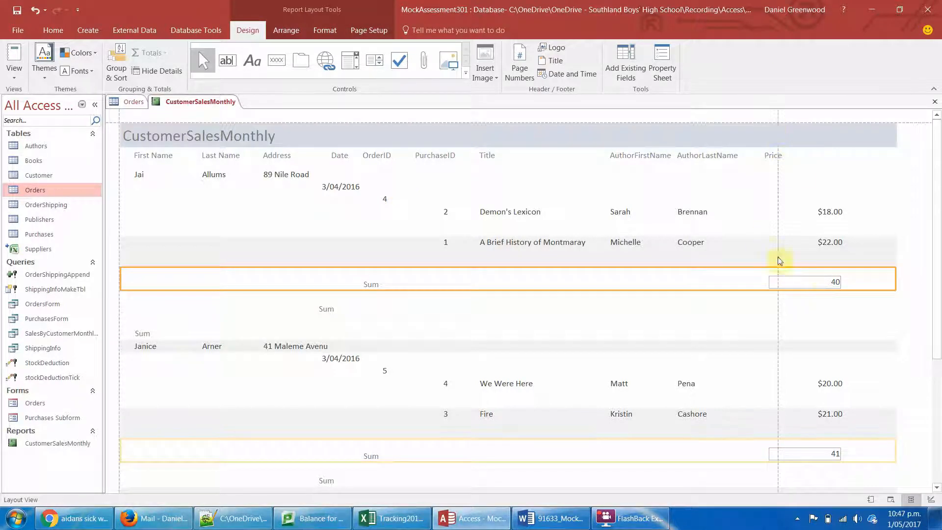
pyautogui.click(825, 281)
pyautogui.rightClick(817, 283)
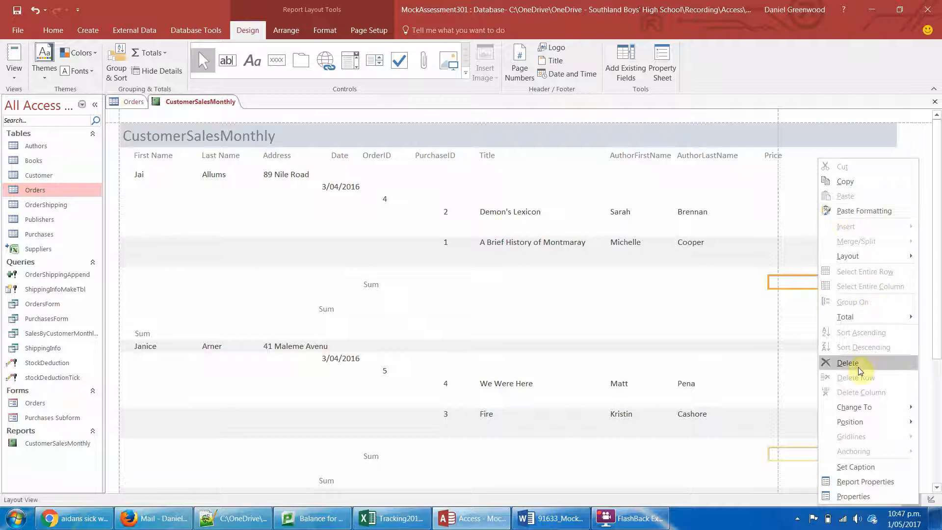
pyautogui.click(857, 498)
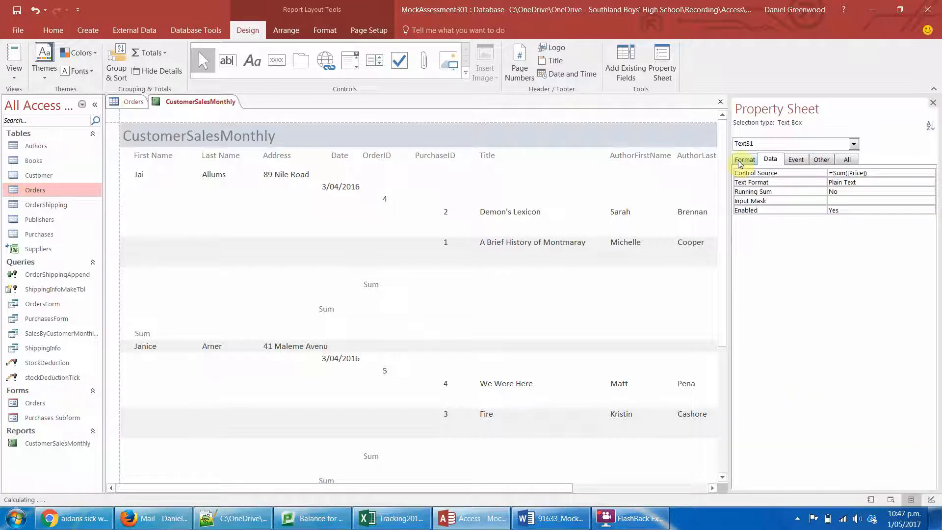
pyautogui.click(740, 161)
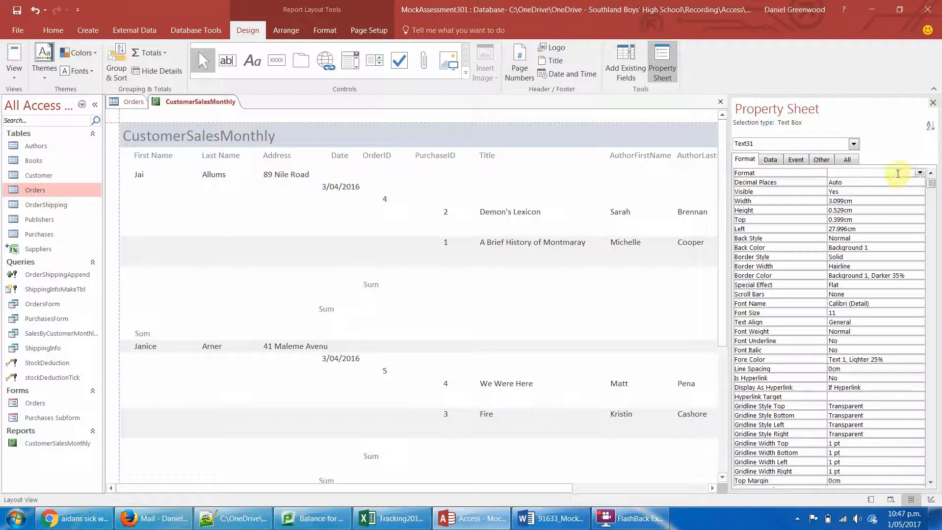
pyautogui.click(920, 173)
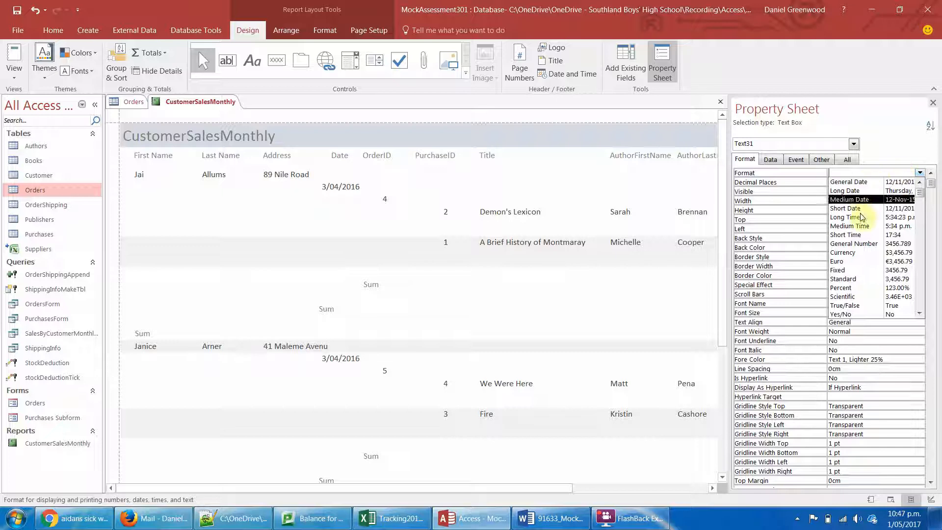
pyautogui.click(851, 252)
pyautogui.click(609, 260)
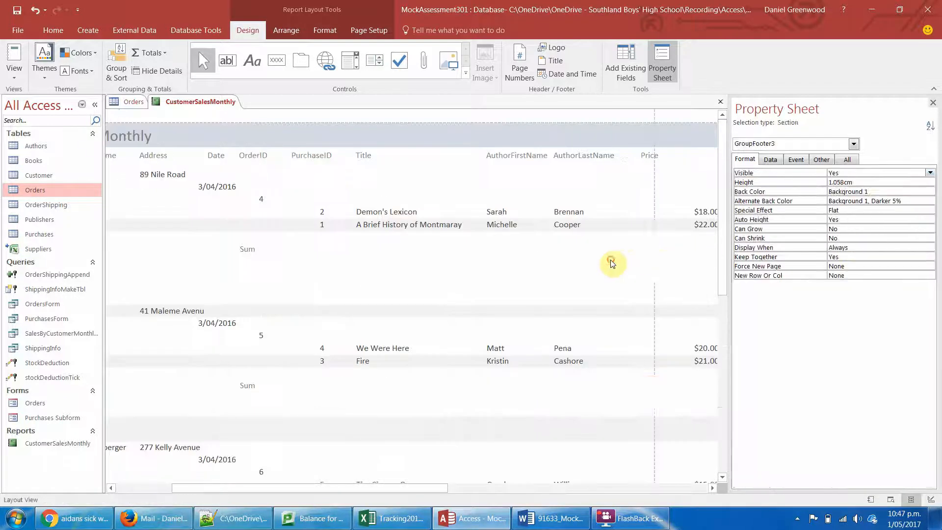
pyautogui.click(932, 104)
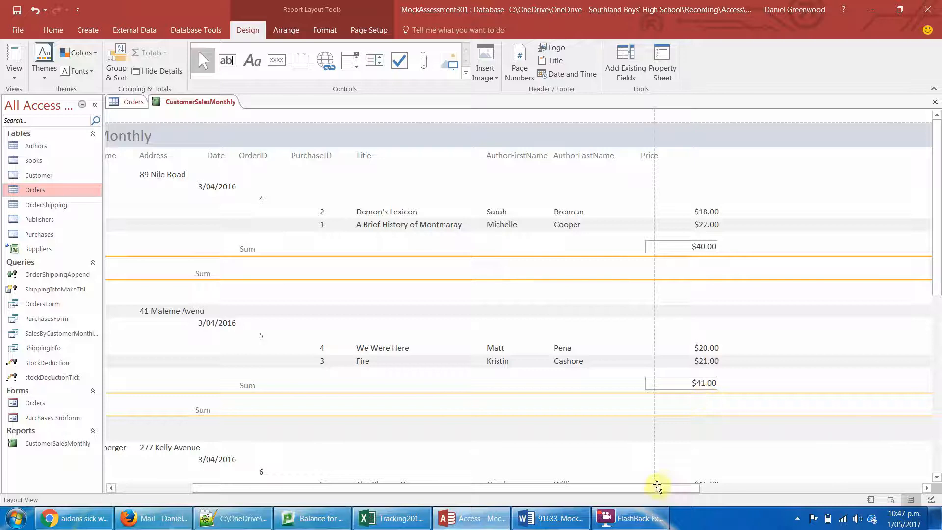
# - Delete the PurchaseID values and the PurchaseID heading from the report
pyautogui.moveTo(654, 488); pyautogui.dragTo(481, 505)
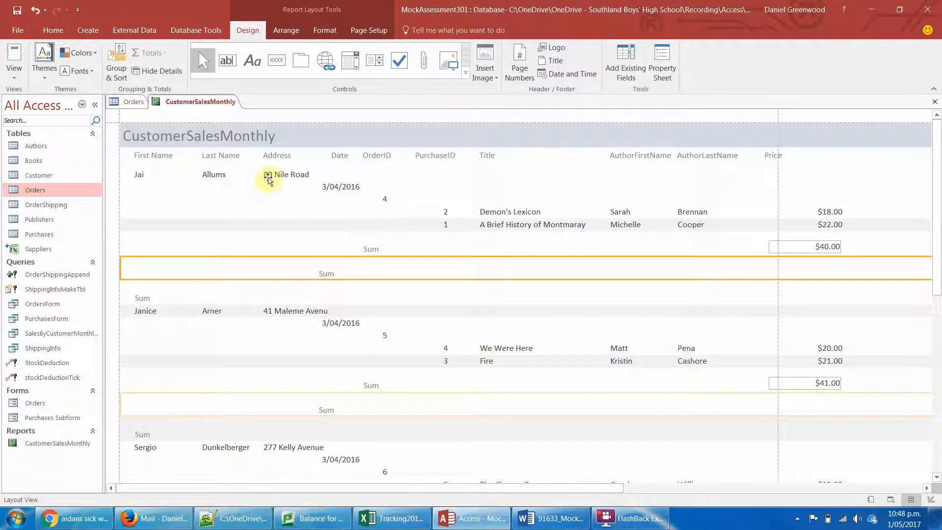
pyautogui.click(220, 174)
pyautogui.click(294, 173)
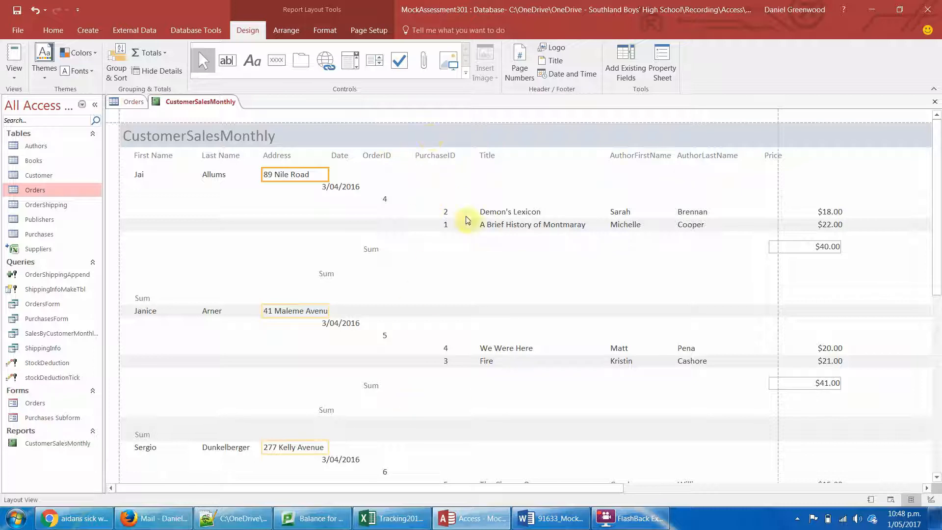
pyautogui.click(445, 153)
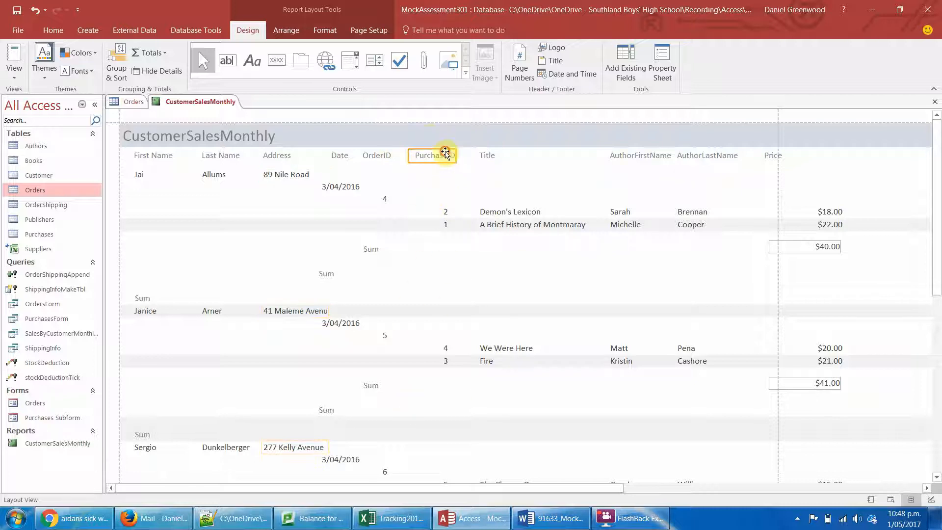
pyautogui.click(444, 208)
pyautogui.press('Delete')
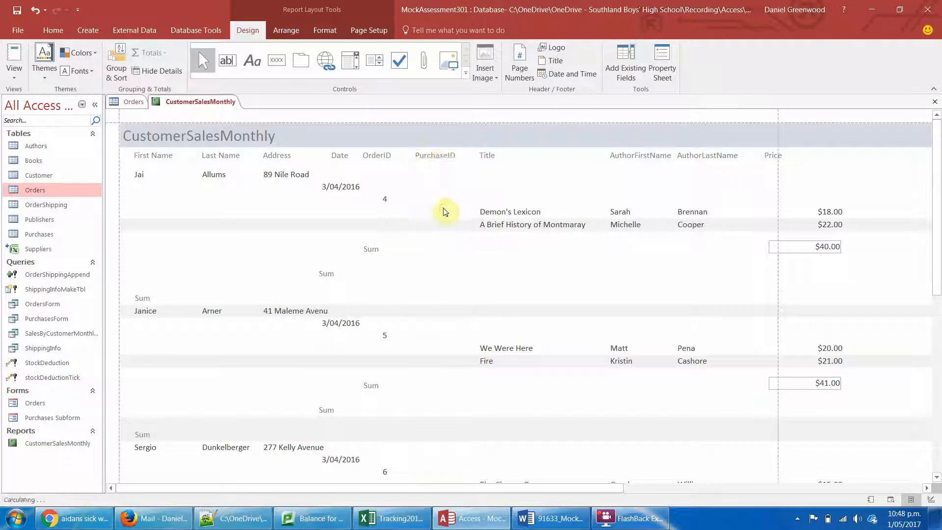
pyautogui.click(441, 156)
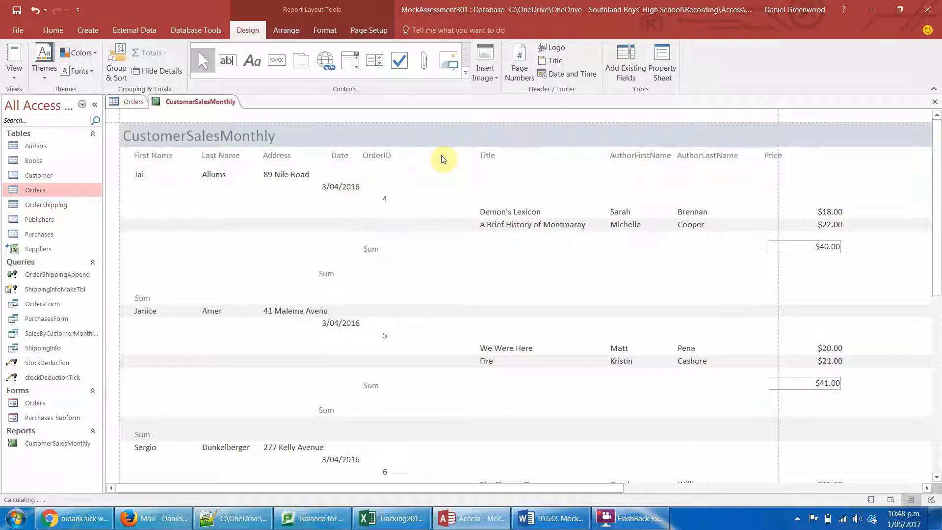
# - Move the Title, AuthorFirstName, AuthorLastName and Price headings and values, plus the price sum, left to sit beside the OrderID column
pyautogui.click(488, 157)
pyautogui.keyDown('ctrl'); pyautogui.click(493, 213); pyautogui.keyUp('ctrl')
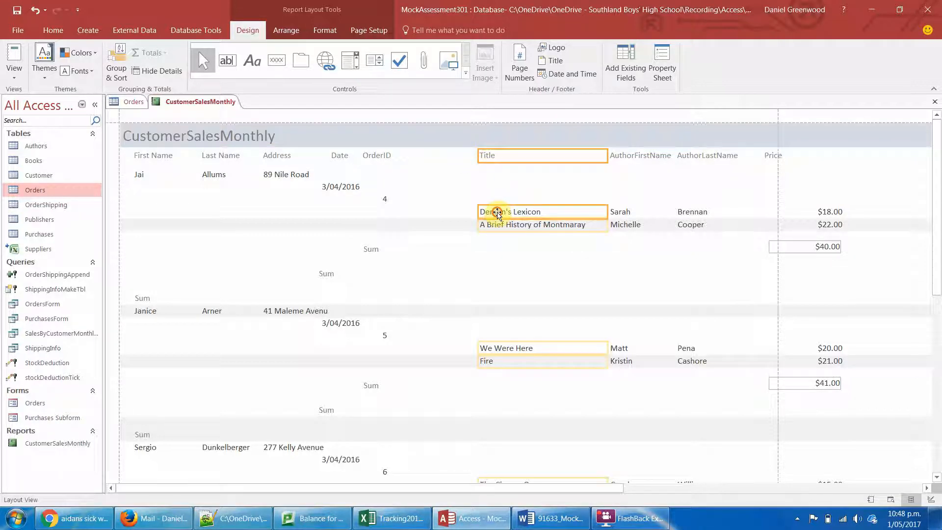
pyautogui.keyDown('ctrl'); pyautogui.click(656, 157); pyautogui.keyUp('ctrl')
pyautogui.keyDown('ctrl'); pyautogui.click(619, 211); pyautogui.keyUp('ctrl')
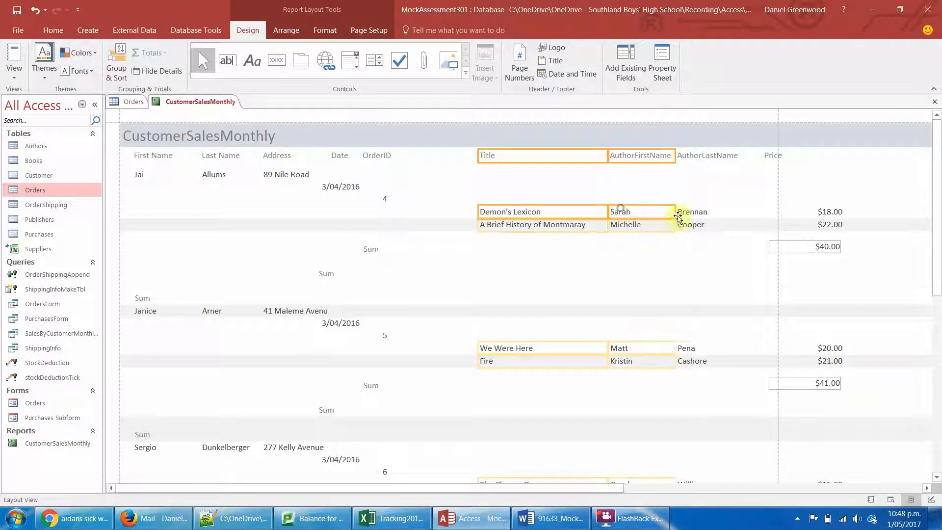
pyautogui.keyDown('ctrl'); pyautogui.click(689, 212); pyautogui.keyUp('ctrl')
pyautogui.keyDown('ctrl'); pyautogui.click(704, 159); pyautogui.keyUp('ctrl')
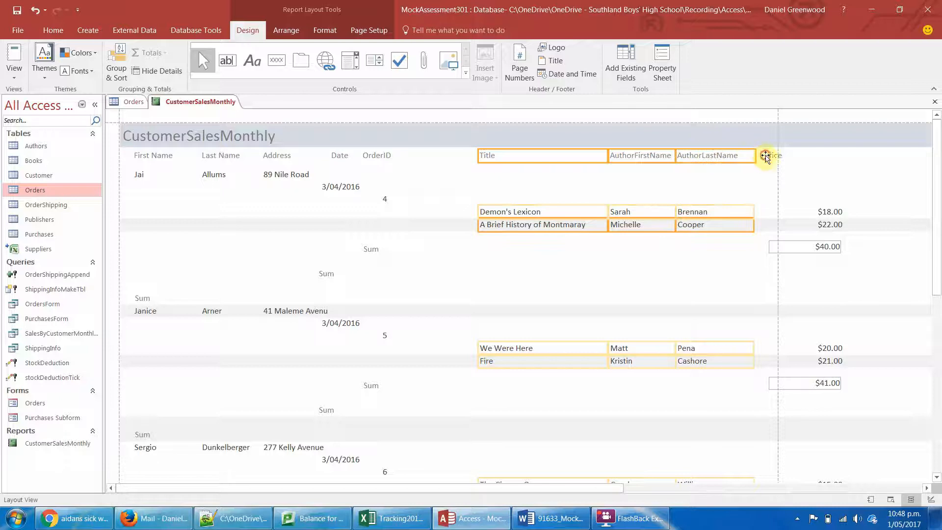
pyautogui.keyDown('ctrl'); pyautogui.click(767, 156); pyautogui.keyUp('ctrl')
pyautogui.keyDown('ctrl'); pyautogui.click(813, 214); pyautogui.keyUp('ctrl')
pyautogui.keyDown('ctrl'); pyautogui.click(807, 246); pyautogui.keyUp('ctrl')
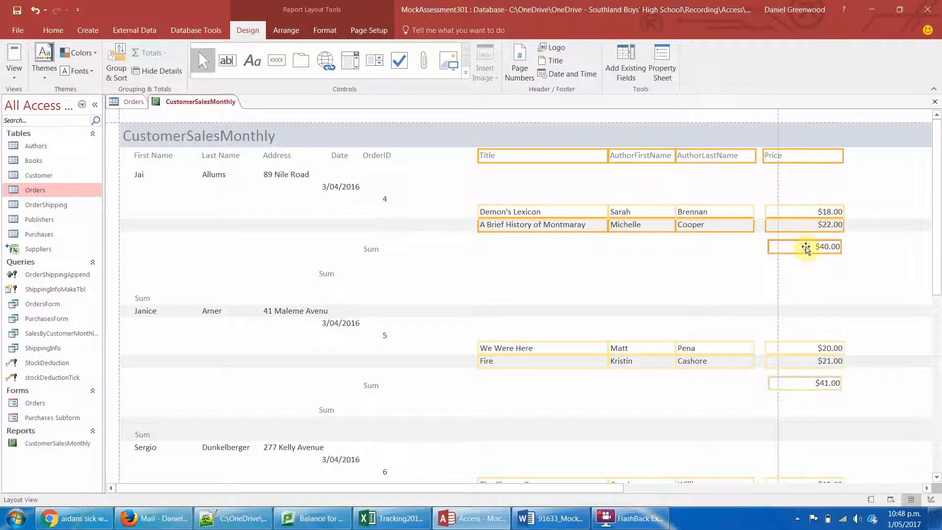
pyautogui.press('Left')
pyautogui.press('Left')
pyautogui.press('Left')
pyautogui.press('Left')
pyautogui.press('Left')
pyautogui.press('Left')
pyautogui.press('Left')
pyautogui.press('Left')
pyautogui.press('Left')
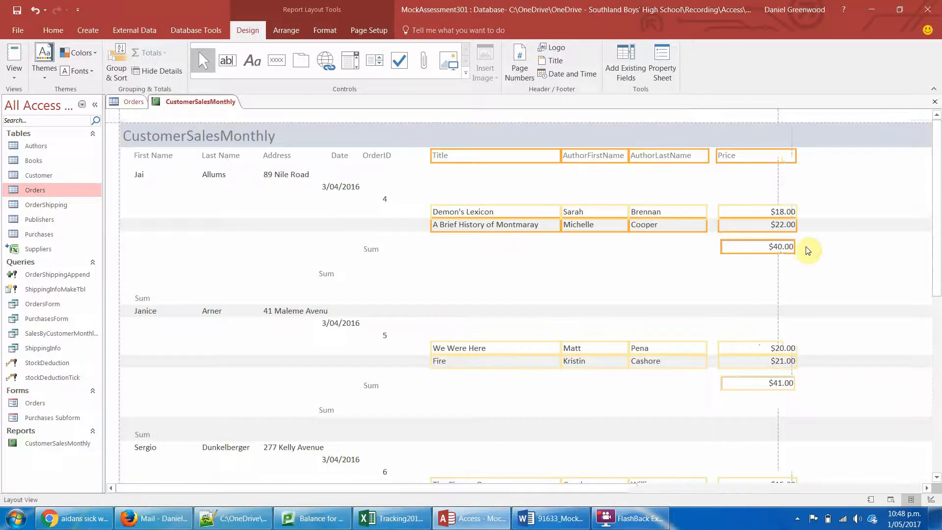
pyautogui.press('Left')
pyautogui.press('Left')
pyautogui.press('Left')
pyautogui.press('Left')
pyautogui.press('Left')
pyautogui.press('Left')
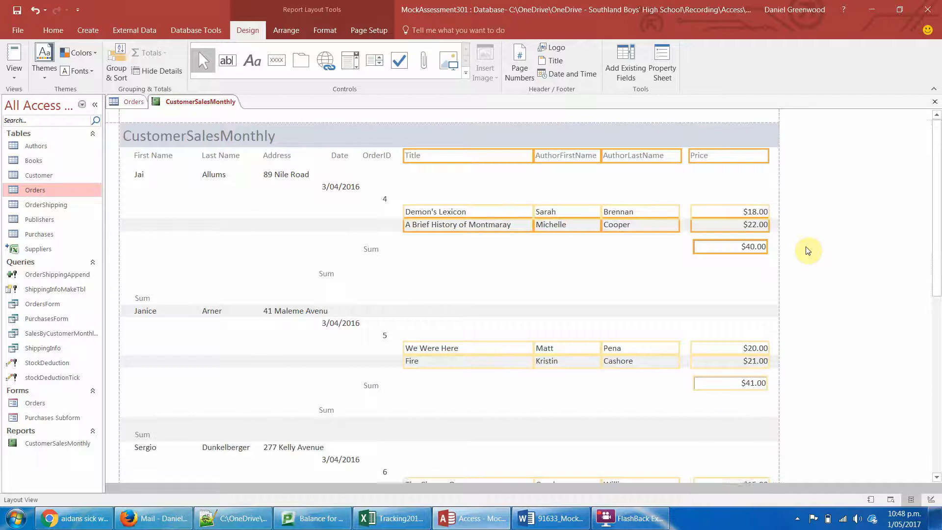
pyautogui.press('Left')
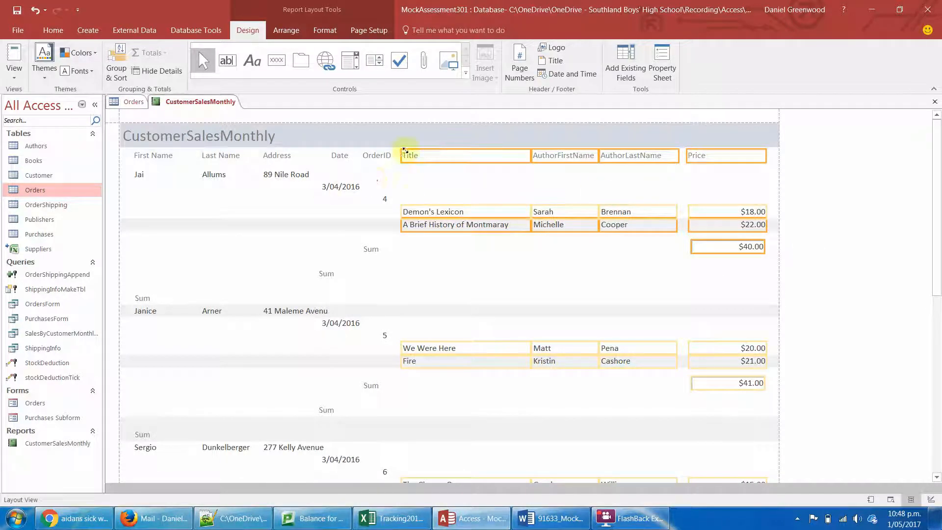
# - Examine the OrderID column, the price sums and the footers through to the end of the report
pyautogui.click(385, 155)
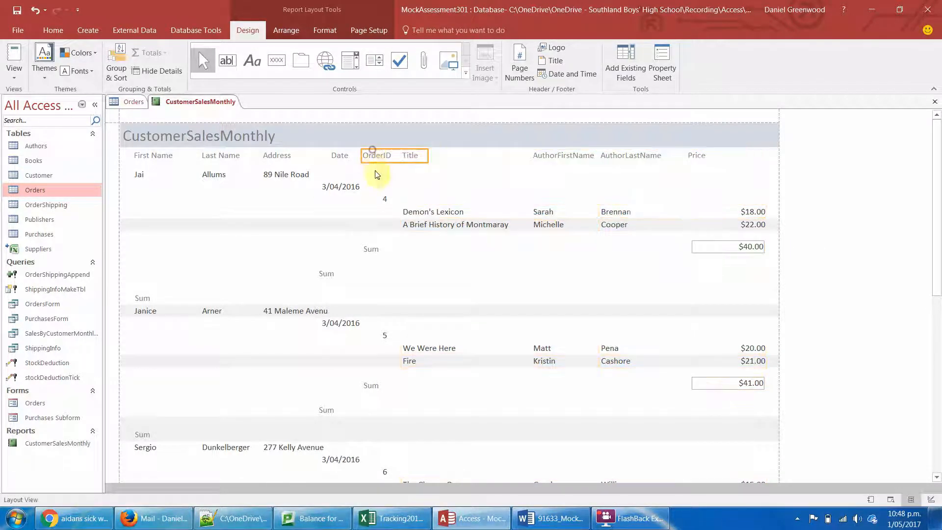
pyautogui.click(386, 200)
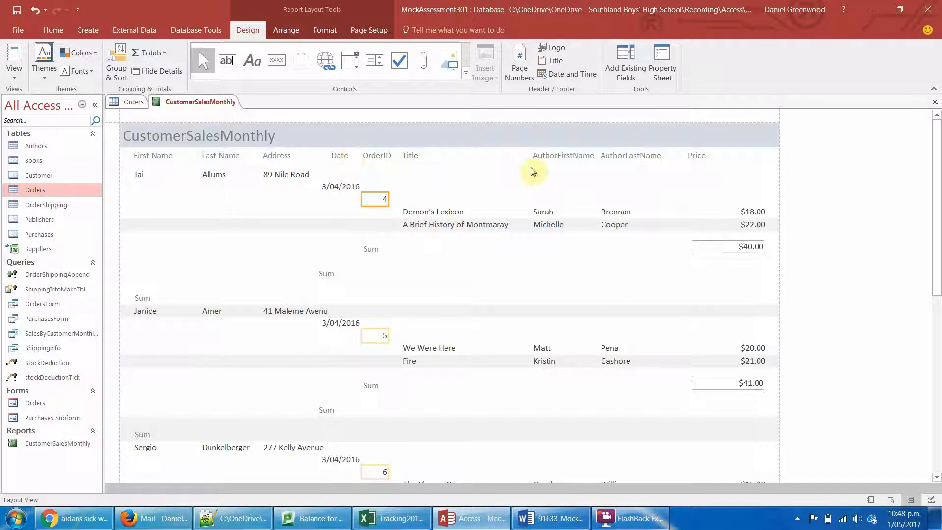
pyautogui.moveTo(936, 211); pyautogui.dragTo(937, 333)
pyautogui.click(668, 311)
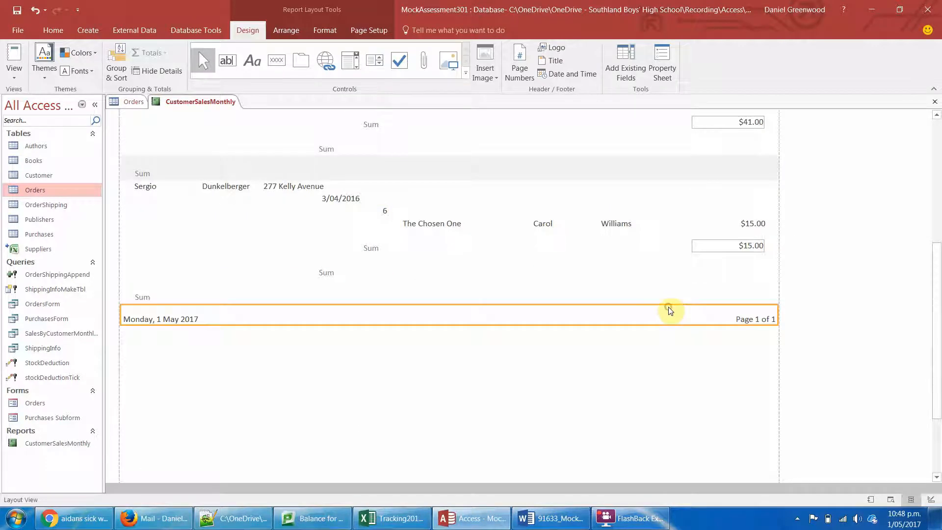
pyautogui.click(729, 289)
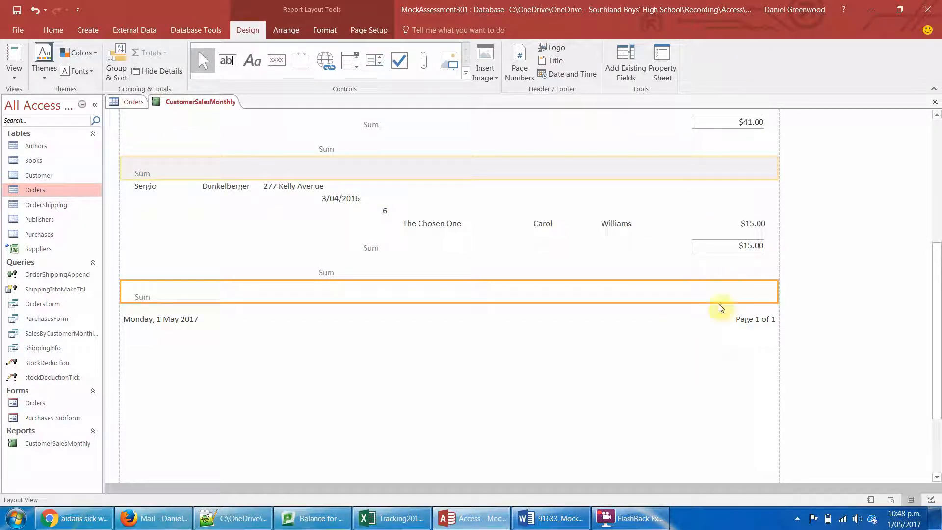
pyautogui.click(746, 245)
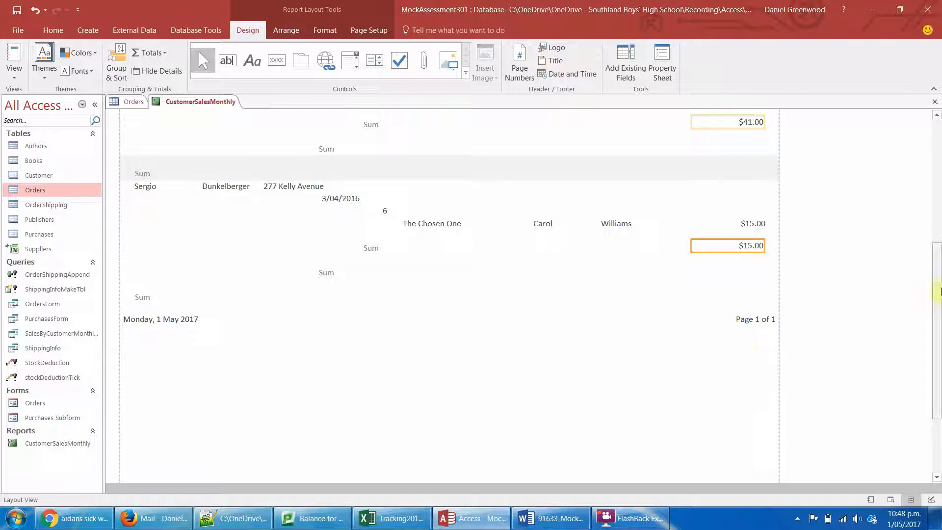
pyautogui.moveTo(937, 333); pyautogui.dragTo(935, 147)
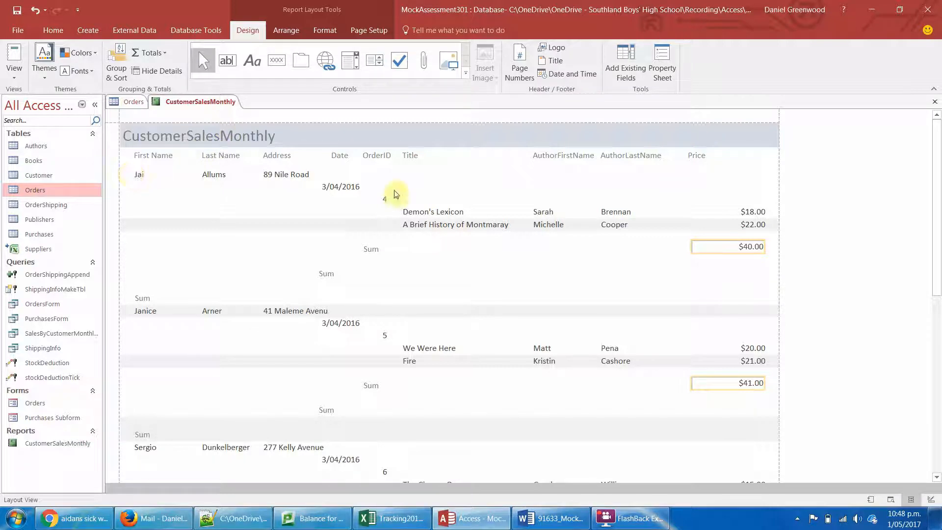
# - Switch to the Word assessment document and read the Unfilled Orders monthly requirement in the Reports list
pyautogui.click(550, 517)
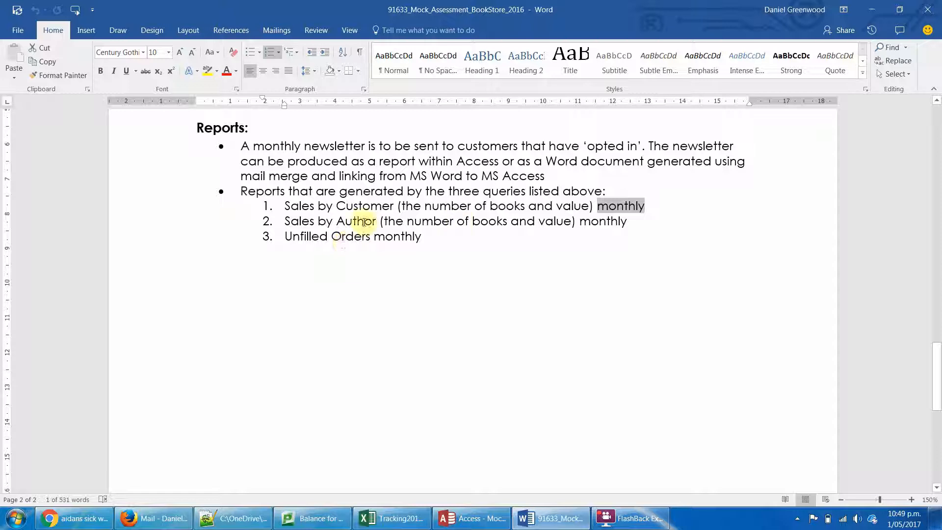
pyautogui.moveTo(288, 238); pyautogui.dragTo(448, 228)
pyautogui.click(425, 238)
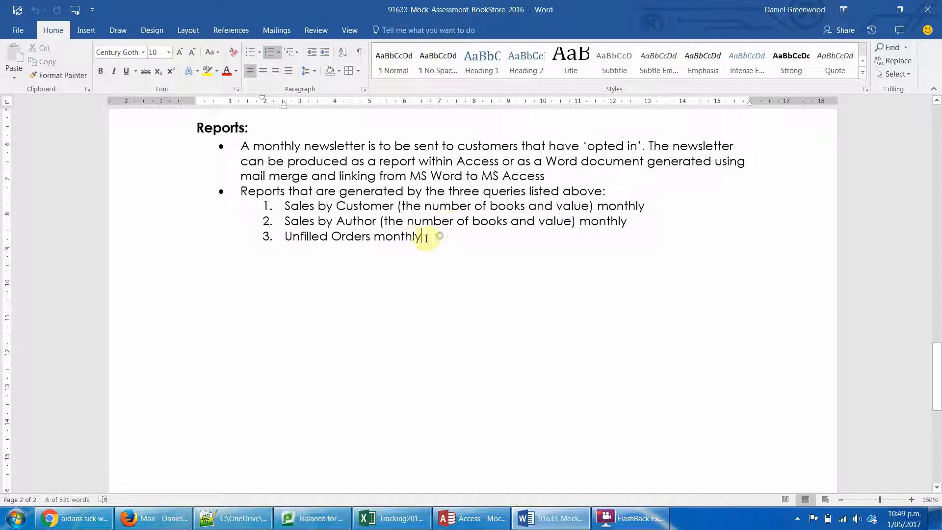
pyautogui.click(411, 238)
# - Switch back to Access and open the OrderShipping table to examine its shipping fields
pyautogui.click(468, 518)
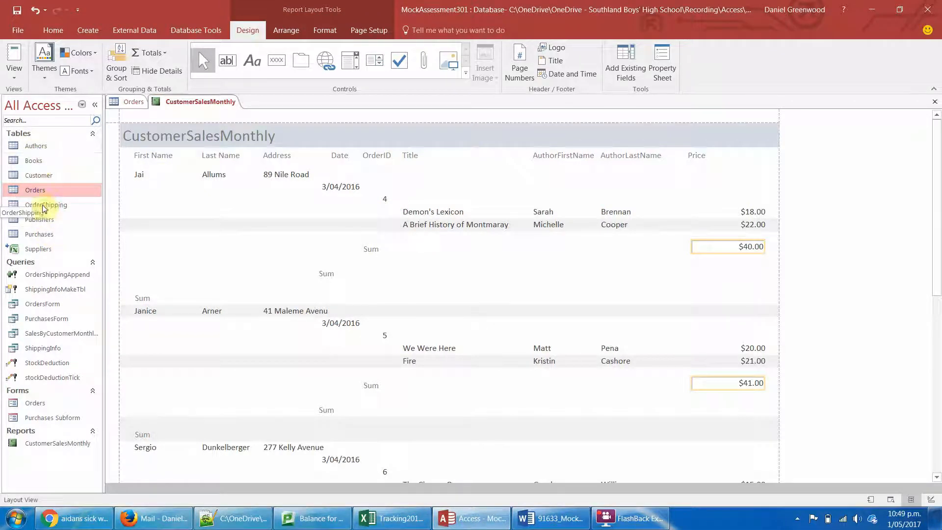
pyautogui.doubleClick(62, 205)
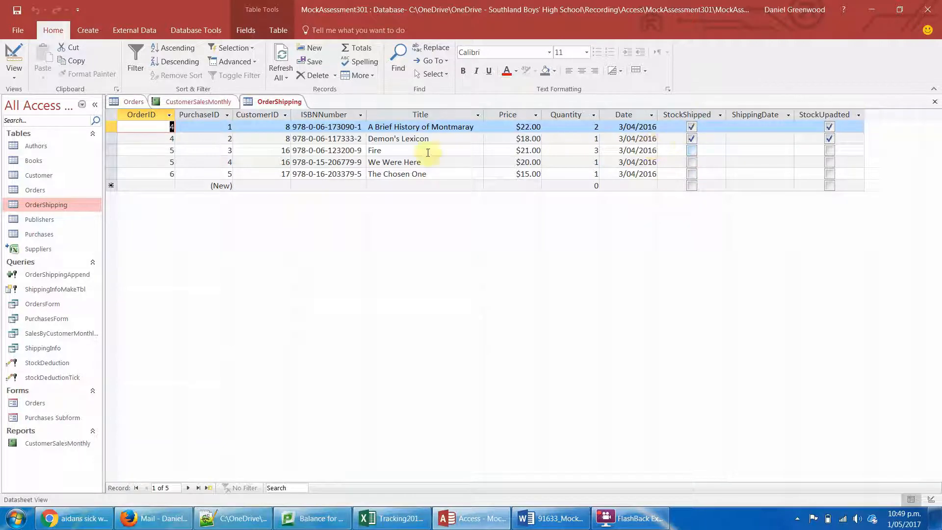
pyautogui.click(87, 30)
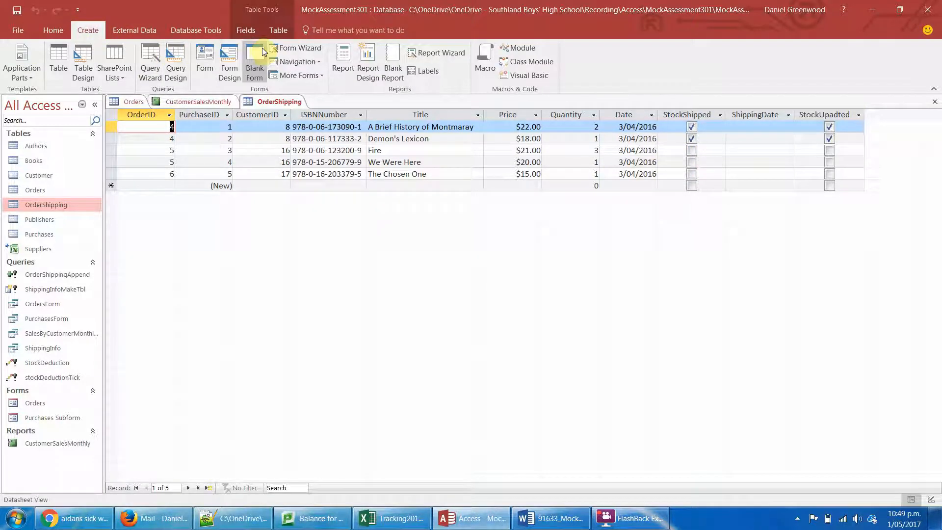
pyautogui.click(293, 49)
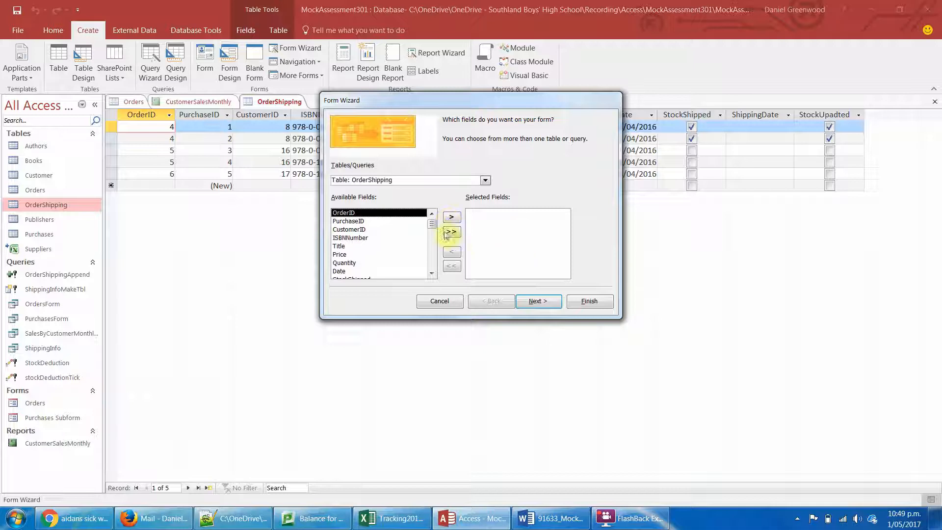
pyautogui.click(601, 297)
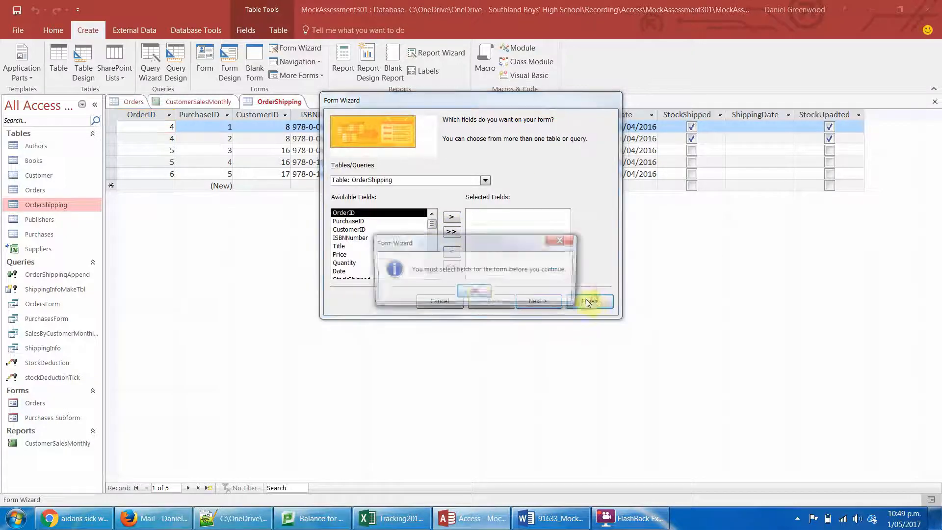
pyautogui.click(479, 293)
pyautogui.click(427, 299)
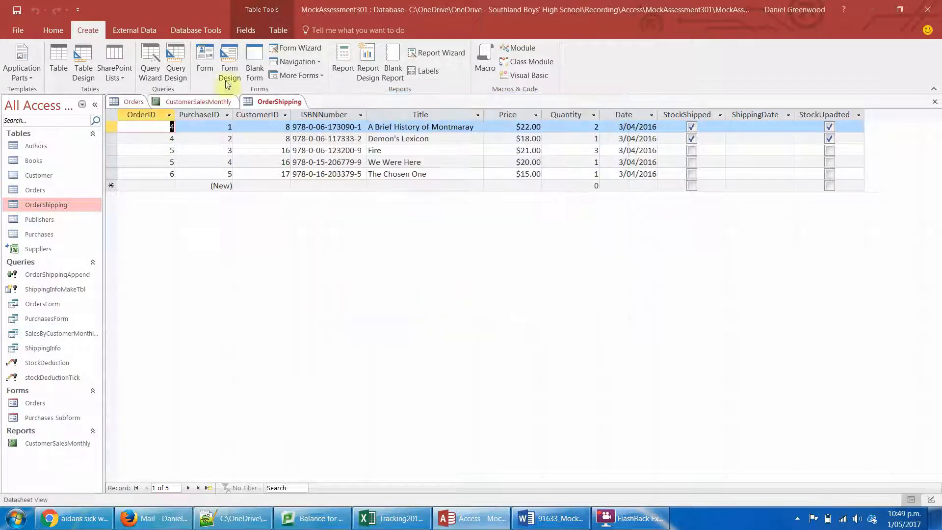
# - Start a new query design with the OrderShipping table and enlarge its field list to show every field
pyautogui.click(175, 59)
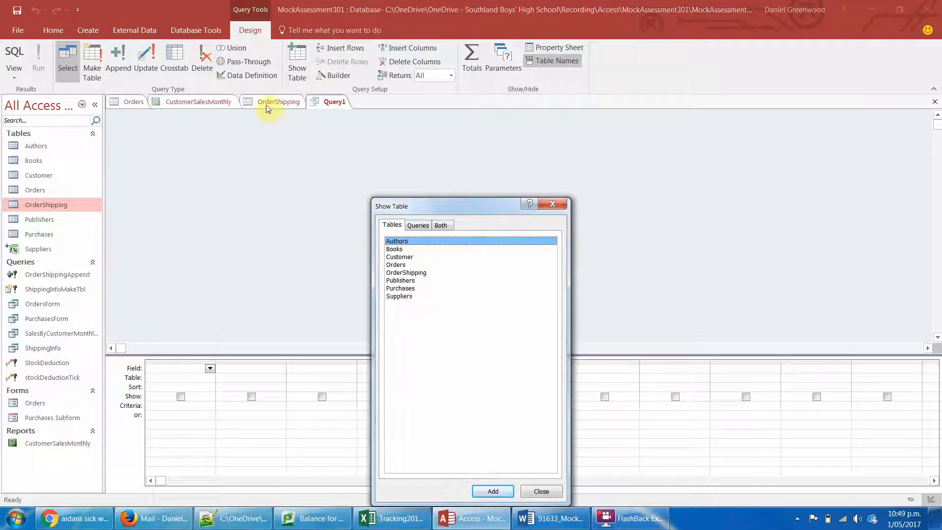
pyautogui.doubleClick(407, 272)
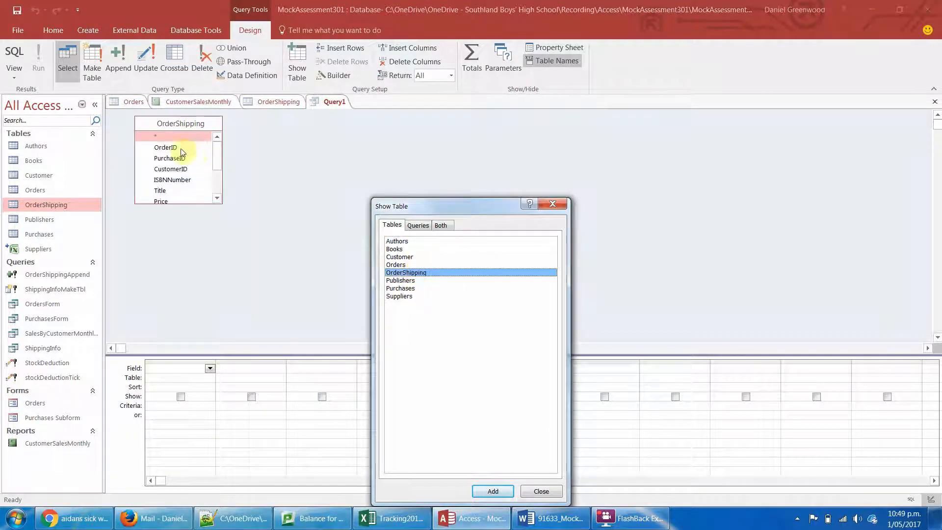
pyautogui.click(552, 203)
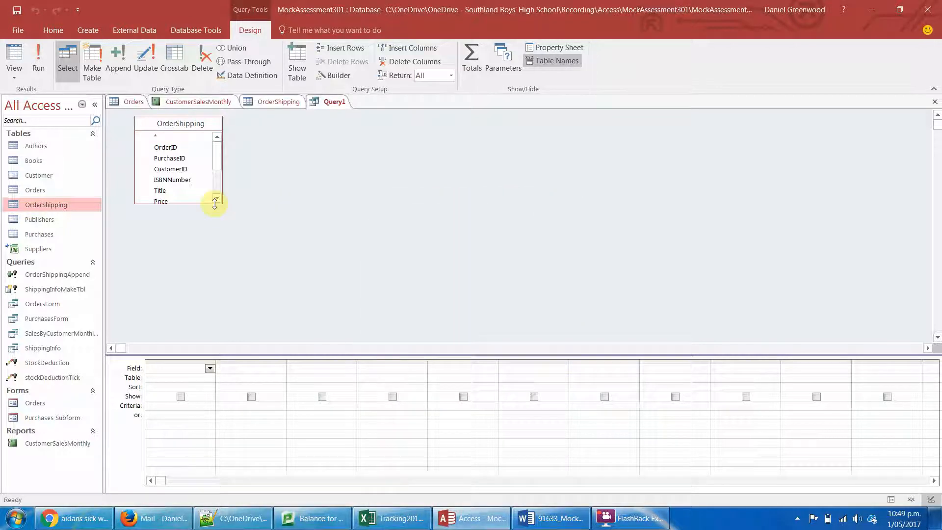
pyautogui.moveTo(214, 204); pyautogui.dragTo(213, 275)
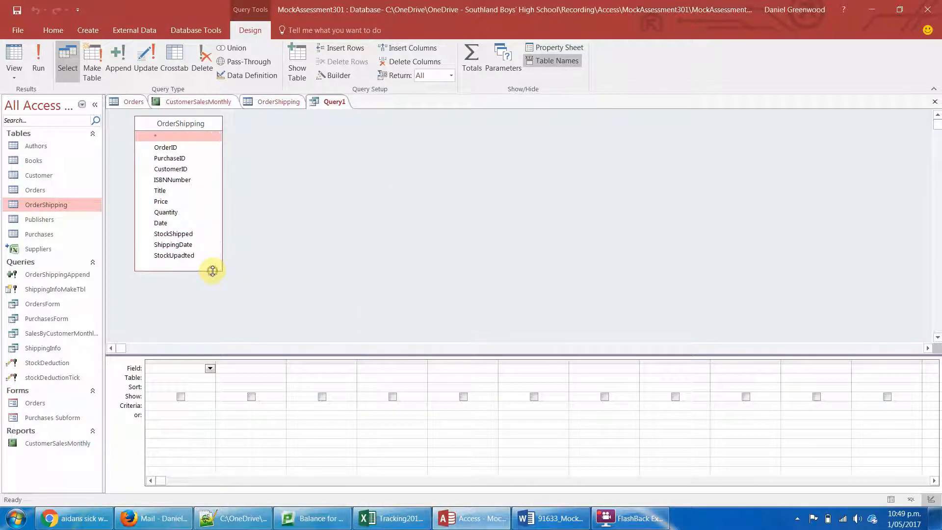
# - Add OrderID, PurchaseID, ISBNNumber, Title, Quantity, Date and StockShipped to the query grid, with StockShipped included twice
pyautogui.doubleClick(175, 148)
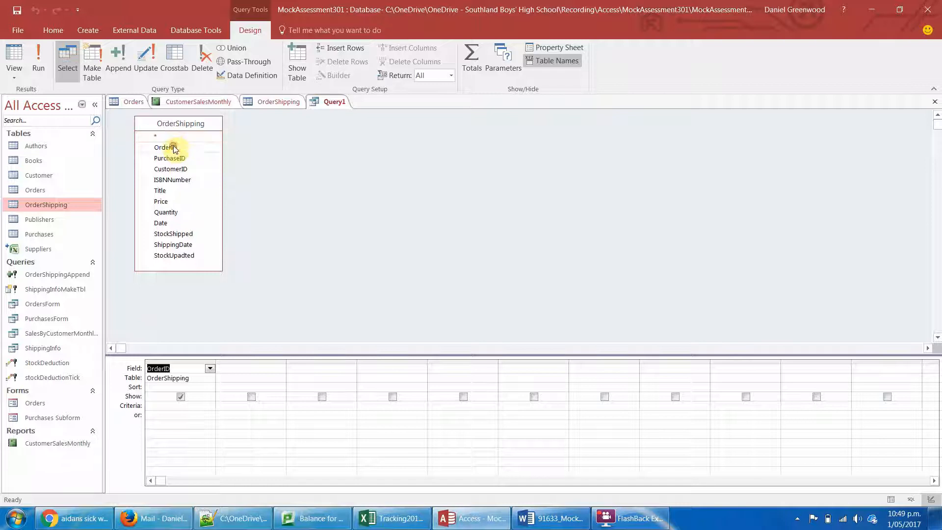
pyautogui.doubleClick(176, 159)
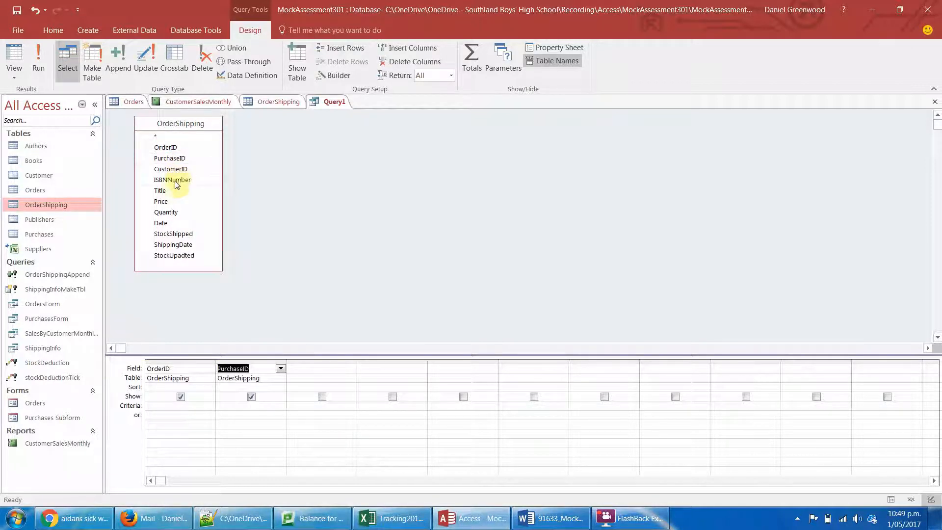
pyautogui.doubleClick(172, 180)
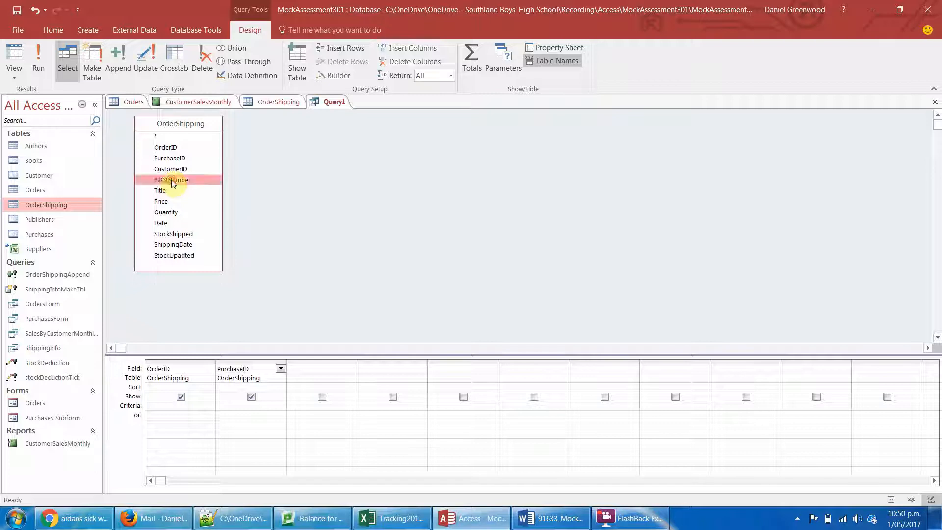
pyautogui.doubleClick(159, 191)
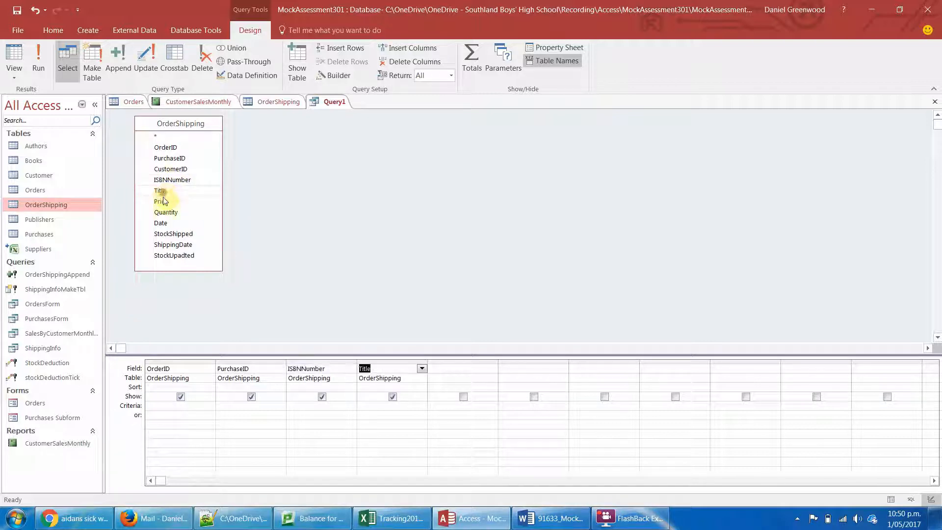
pyautogui.doubleClick(167, 212)
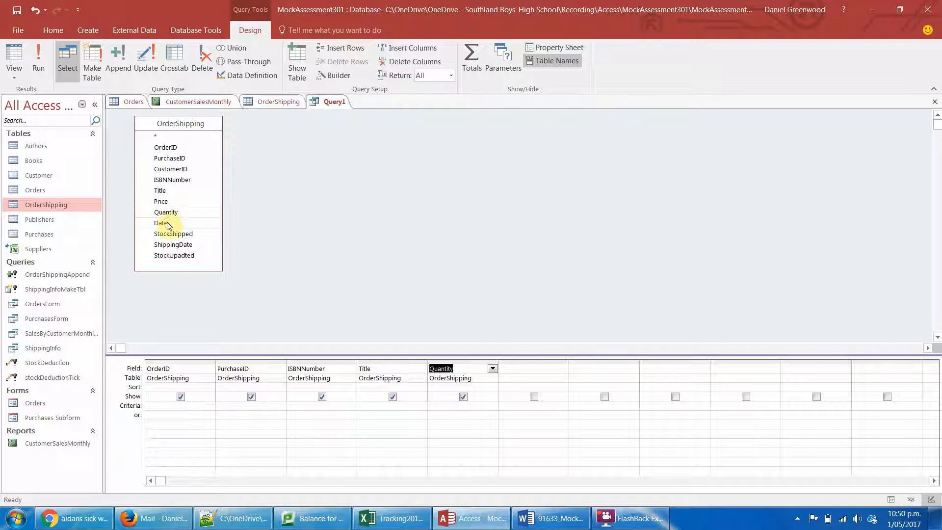
pyautogui.doubleClick(162, 224)
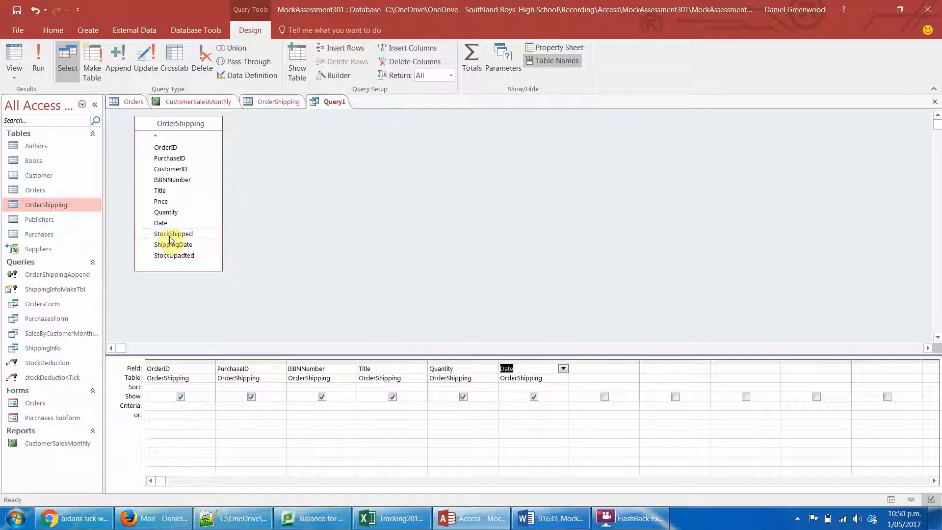
pyautogui.doubleClick(170, 234)
pyautogui.doubleClick(169, 234)
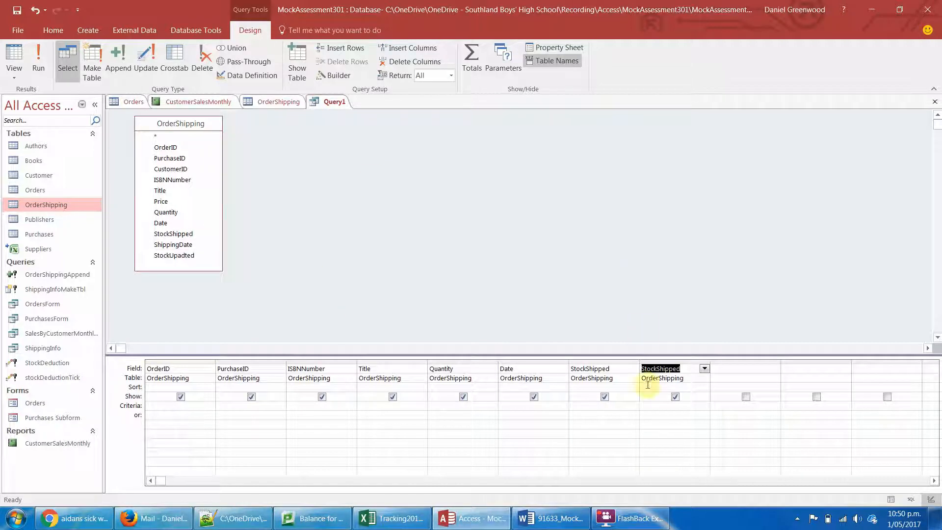
# - Set the criteria of the second StockShipped column to No and run the query
pyautogui.click(663, 410)
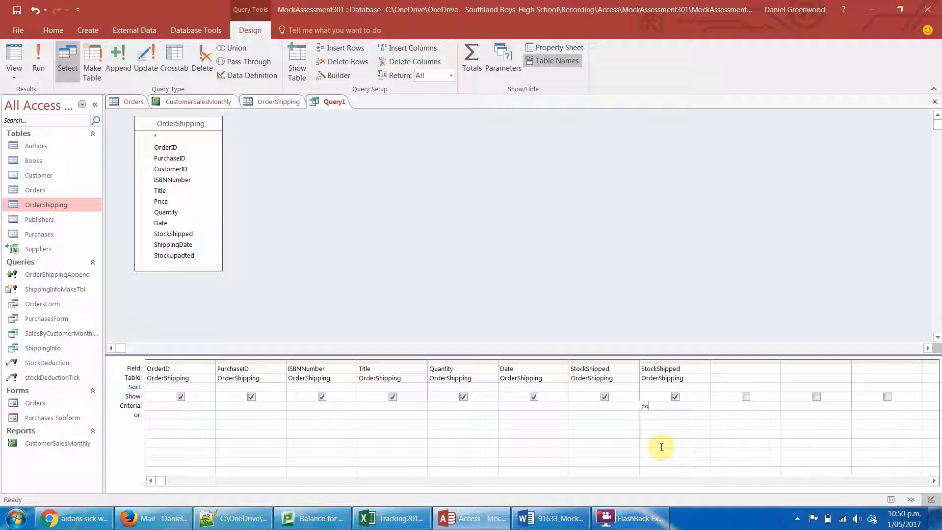
pyautogui.click(624, 444)
pyautogui.click(39, 58)
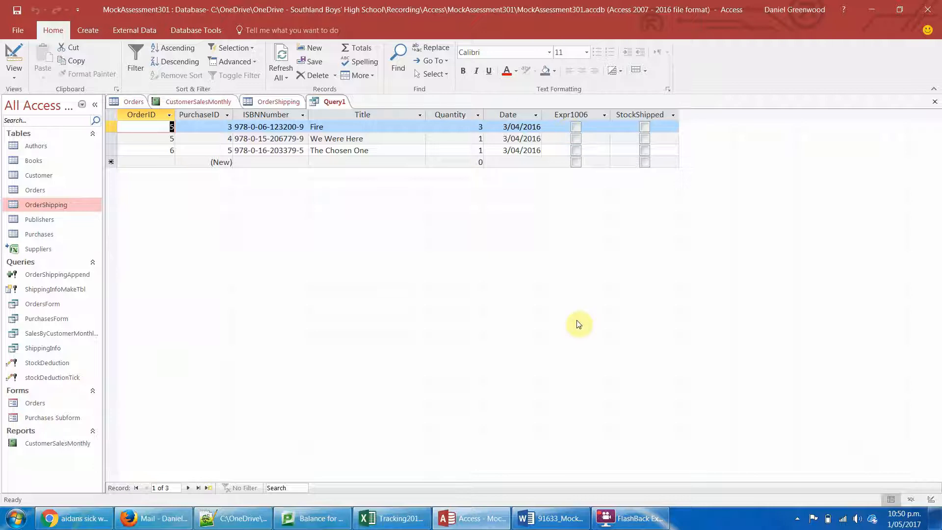
# - Delete the duplicate StockShipped column without criteria from the query design and rerun the query
pyautogui.click(573, 116)
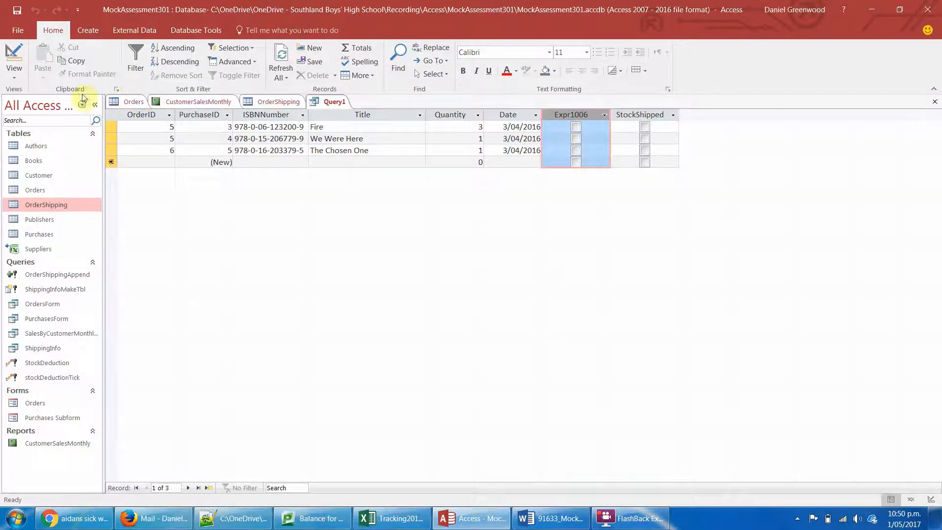
pyautogui.click(16, 57)
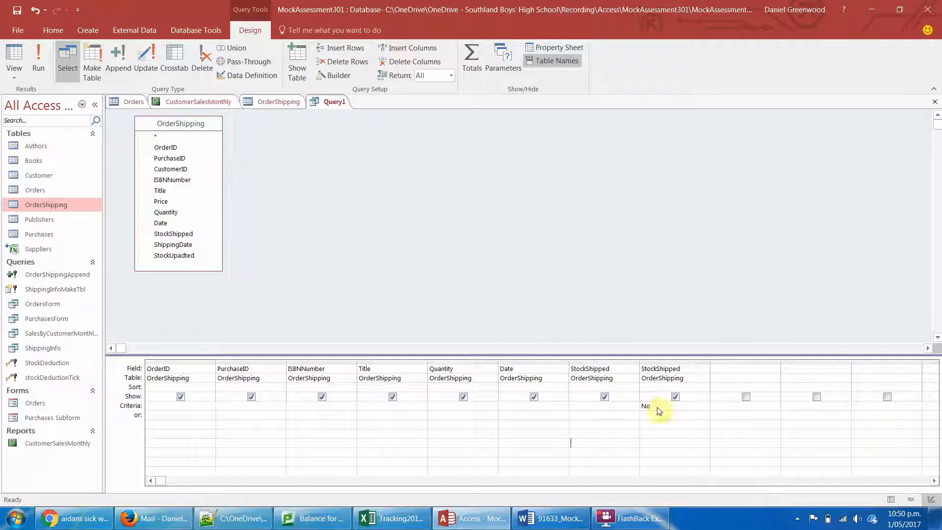
pyautogui.click(613, 363)
pyautogui.press('Delete')
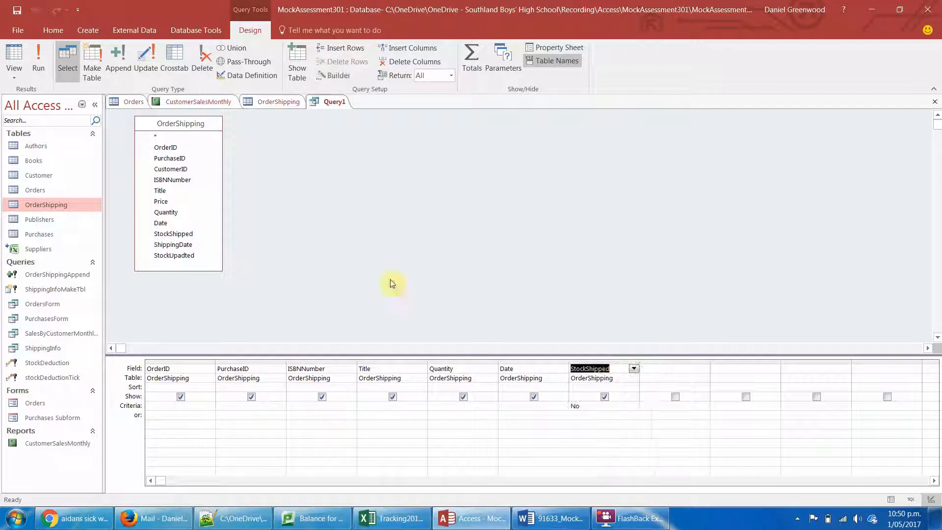
pyautogui.click(38, 55)
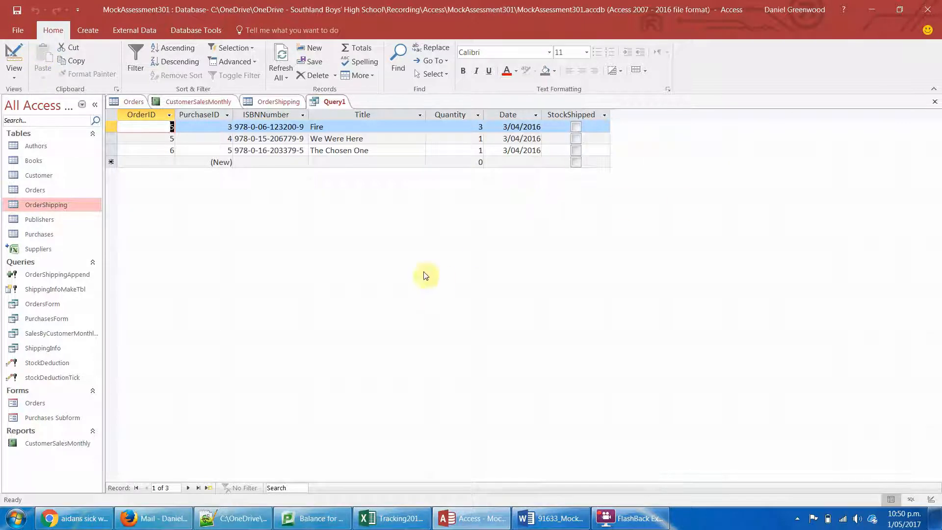
# - Close the query and save it as OrdersToBeShippedReport
pyautogui.rightClick(332, 104)
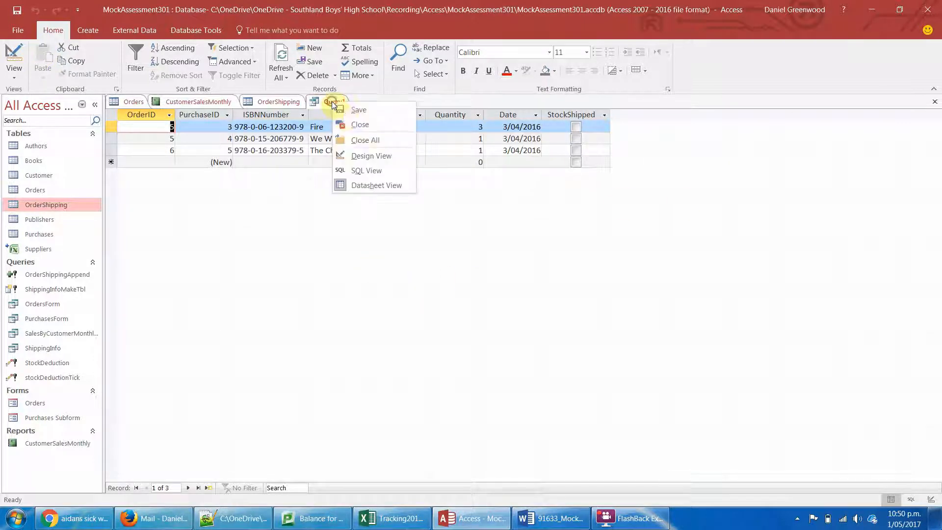
pyautogui.click(376, 125)
pyautogui.press('Return')
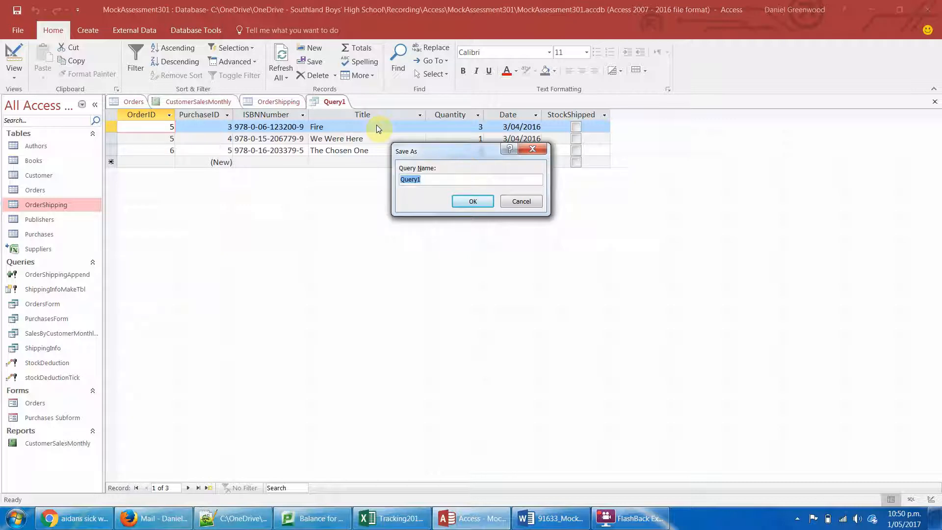
pyautogui.write('OrdersToBeShipped')
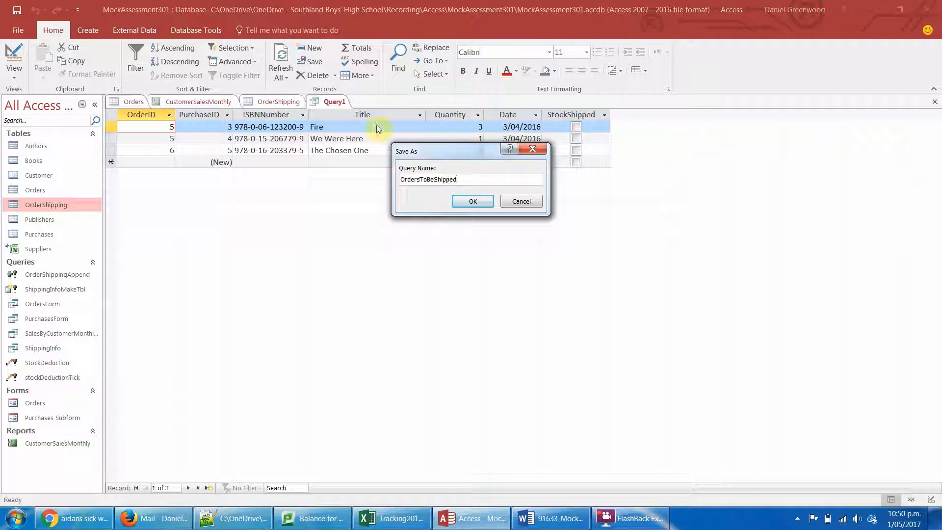
pyautogui.write('Report')
pyautogui.press('Return')
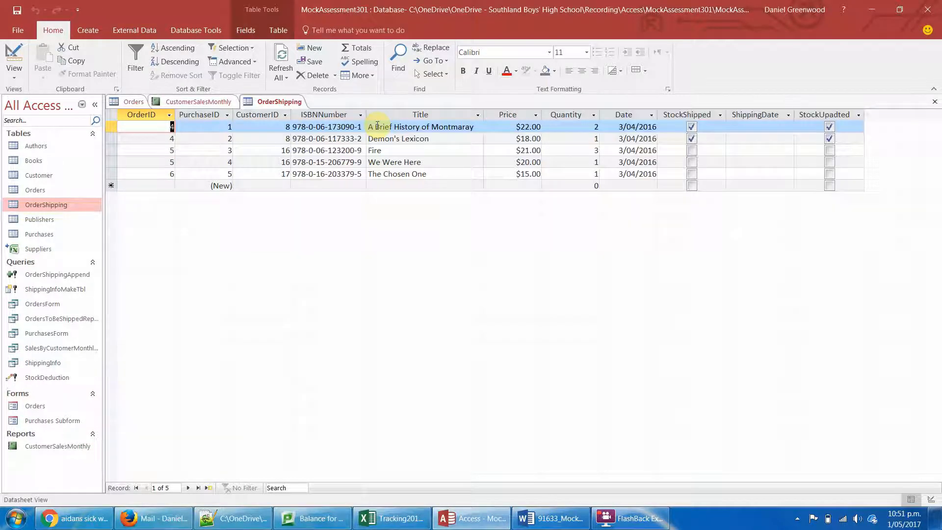
# - Start the Report Wizard and include all fields from the OrdersToBeShippedReport query
pyautogui.click(214, 34)
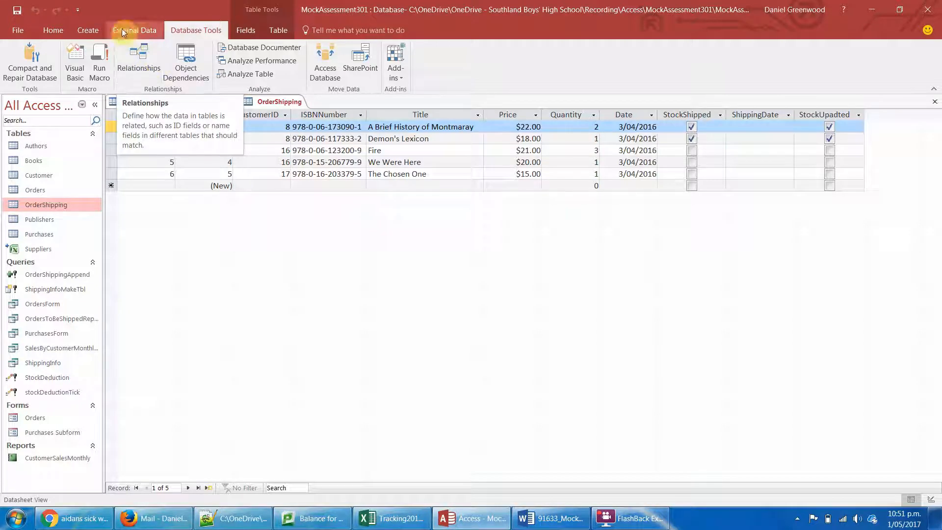
pyautogui.click(84, 29)
pyautogui.click(434, 52)
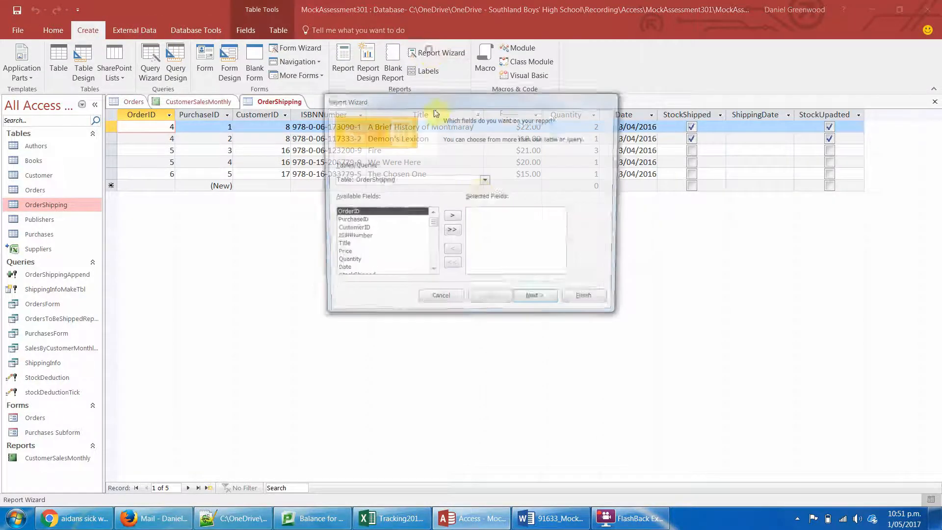
pyautogui.click(484, 181)
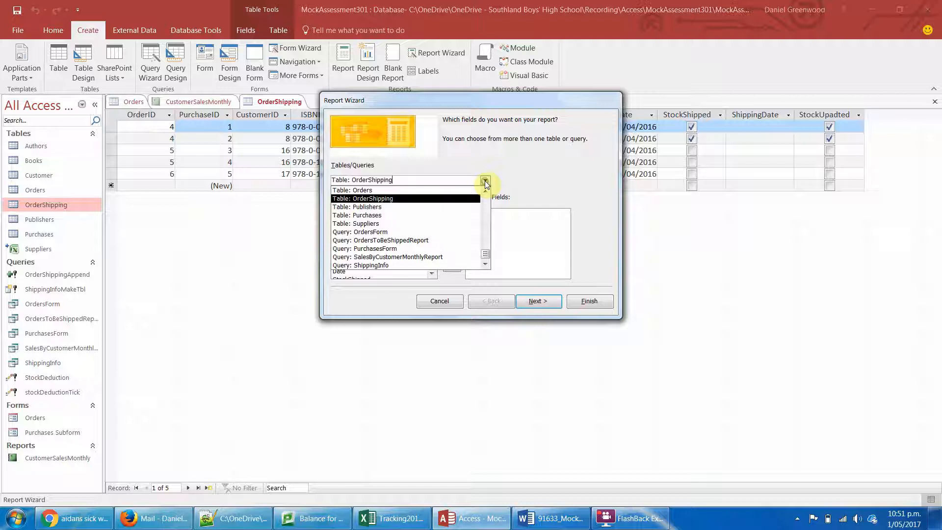
pyautogui.click(466, 241)
pyautogui.click(451, 231)
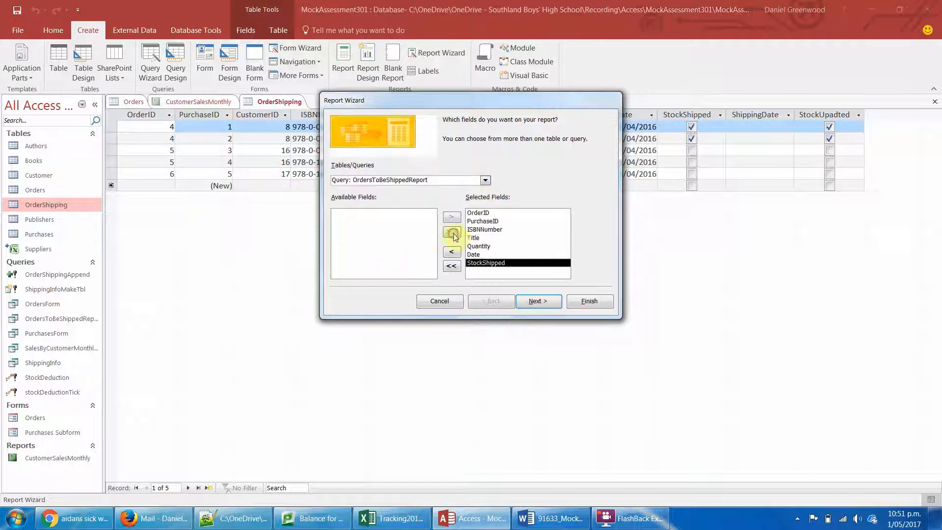
# - Review the report's grouping levels, keep the grouping by OrderID and continue to the sorting and summary settings
pyautogui.click(550, 300)
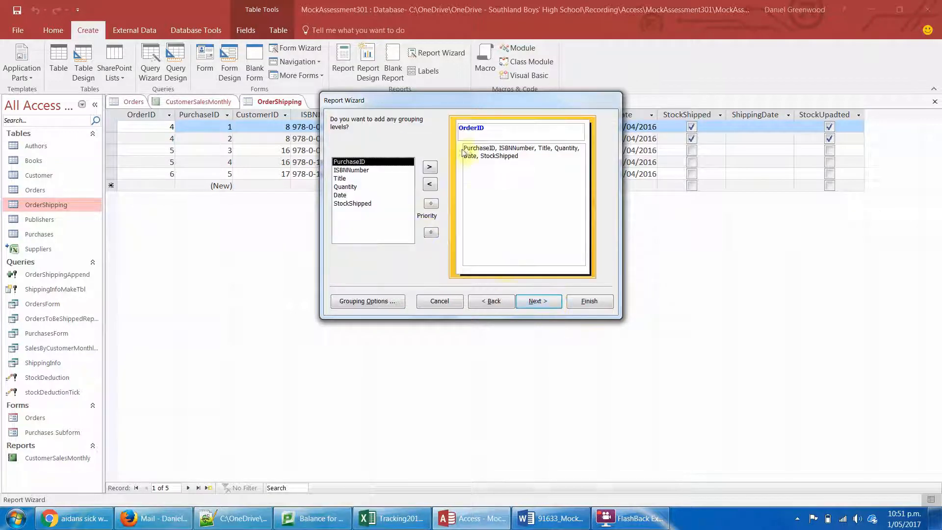
pyautogui.click(522, 305)
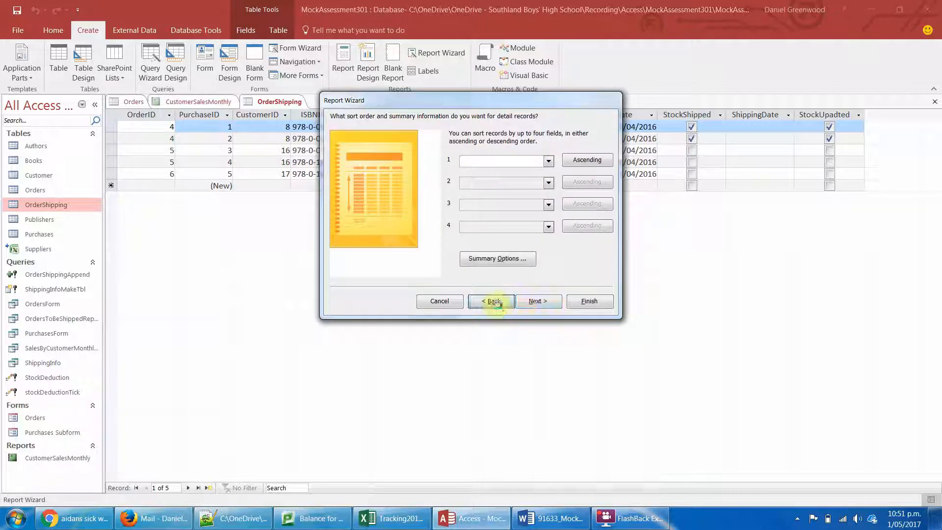
pyautogui.click(492, 301)
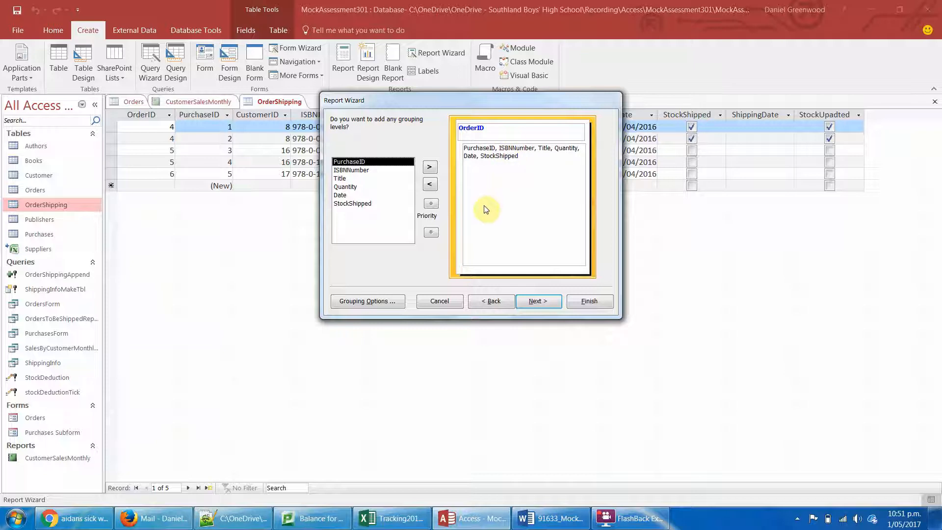
pyautogui.click(532, 301)
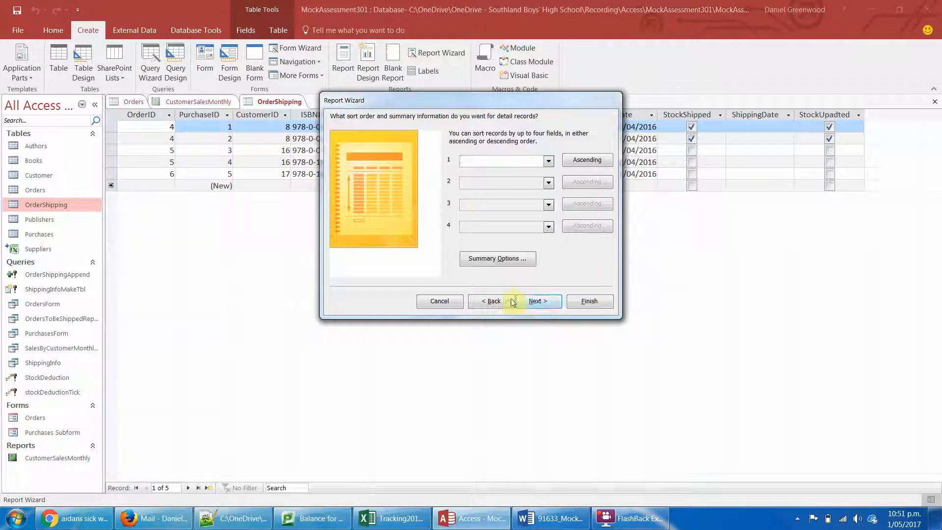
# - Add a Sum of Quantity to the report's summary options, showing detail and summary
pyautogui.click(520, 259)
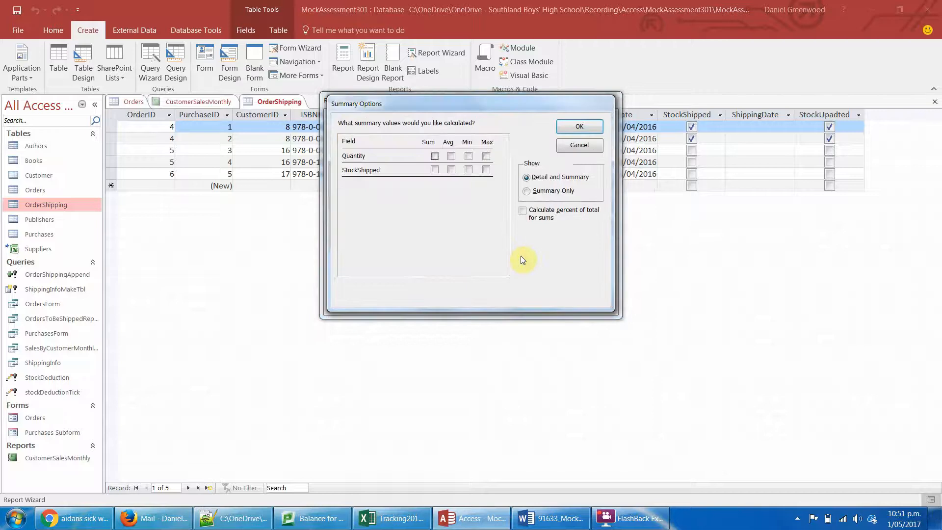
pyautogui.click(434, 157)
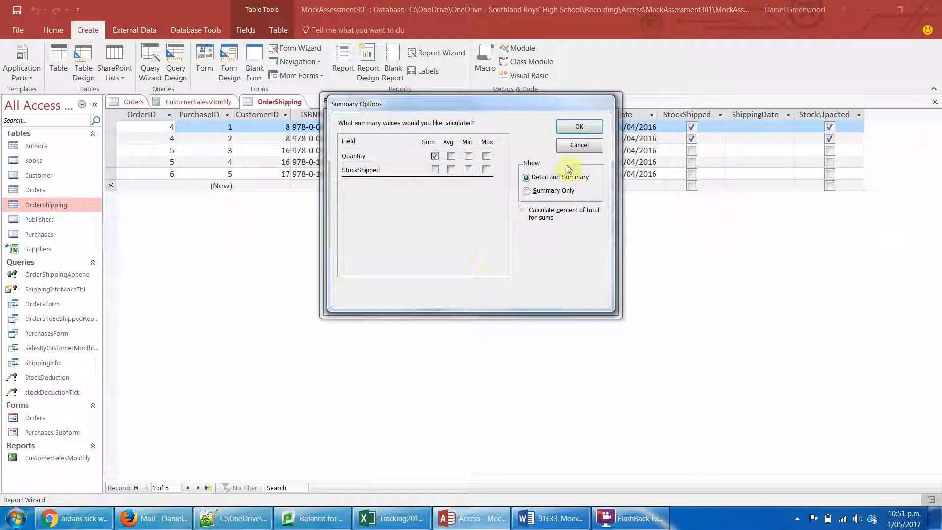
pyautogui.click(591, 128)
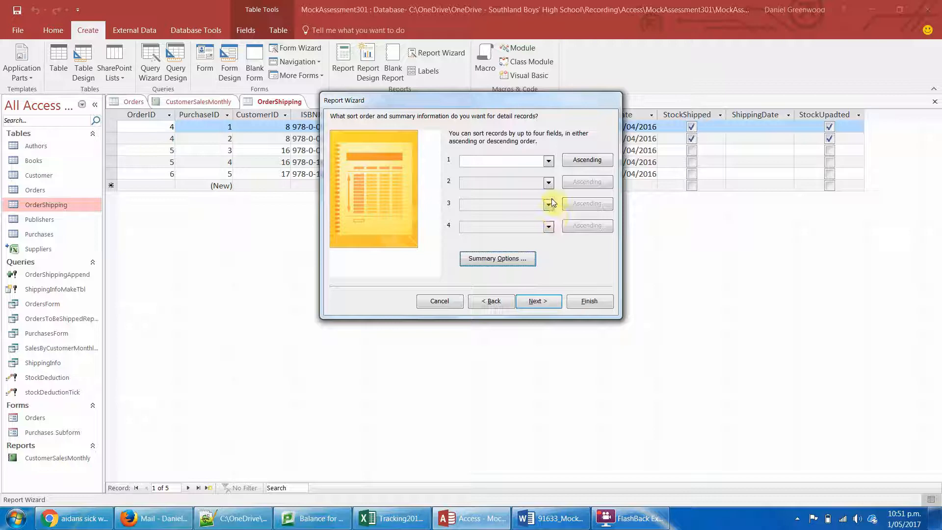
# - Sort the report's detail records by Date and continue to the layout settings
pyautogui.click(545, 161)
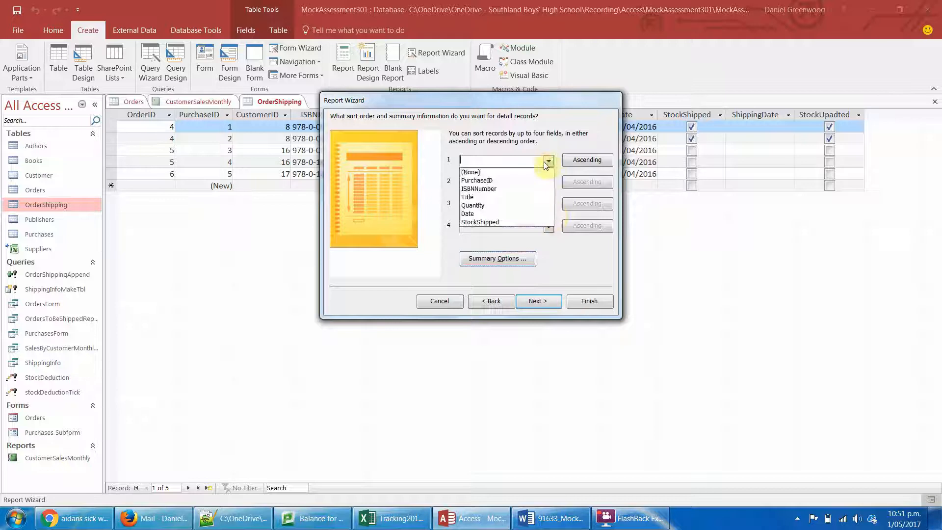
pyautogui.click(528, 215)
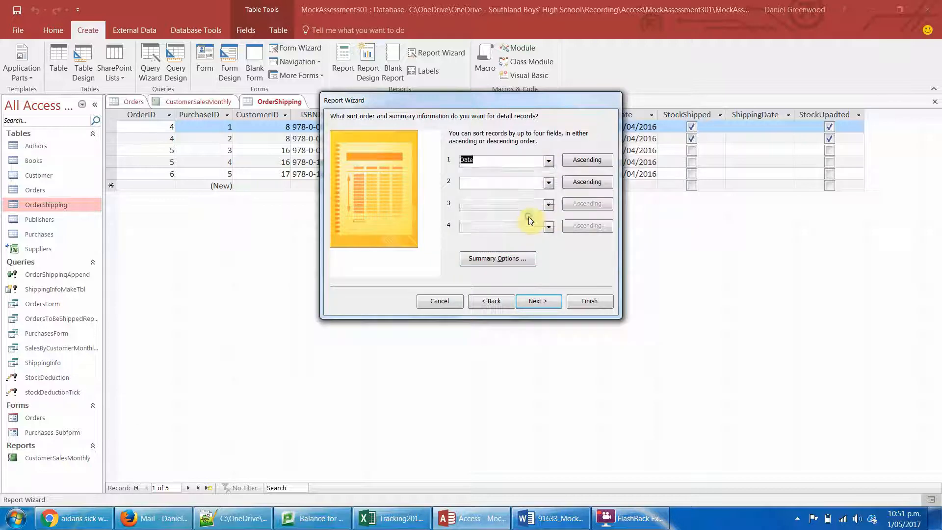
pyautogui.click(598, 166)
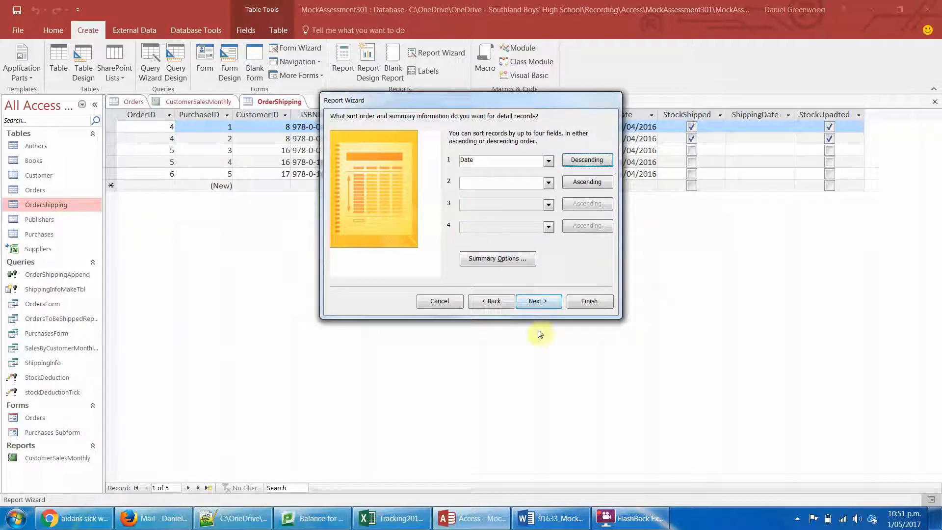
pyautogui.click(598, 162)
pyautogui.click(542, 301)
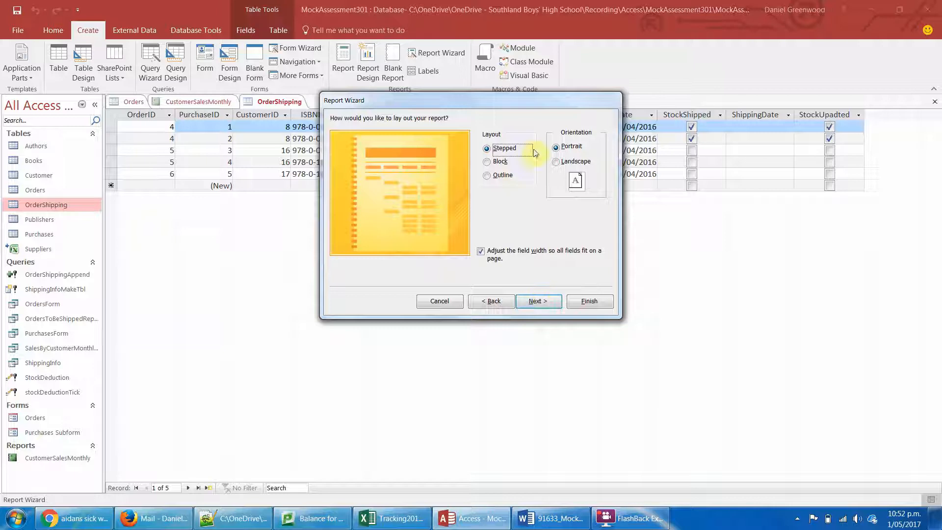
# - Choose the Block layout in Landscape orientation and finish the report as OrdersToBeShippedReport, opening its preview
pyautogui.click(487, 162)
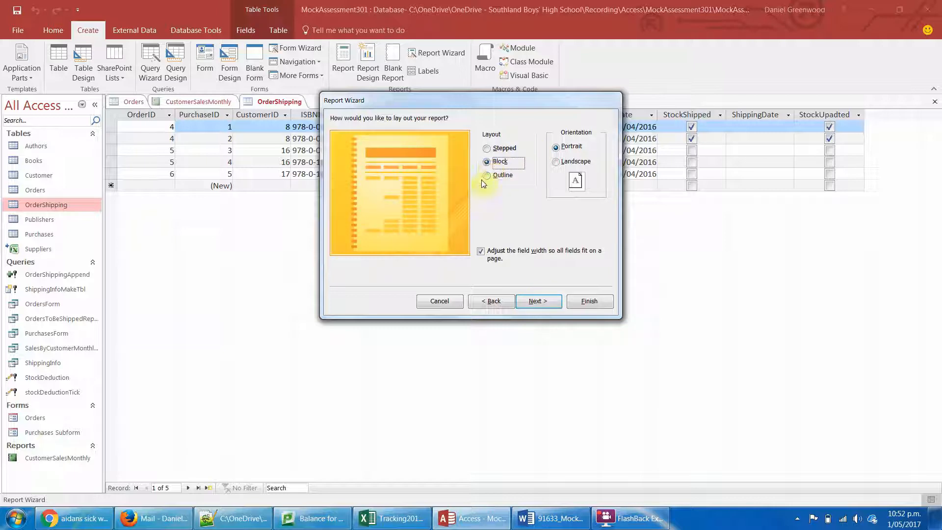
pyautogui.click(485, 176)
pyautogui.click(487, 163)
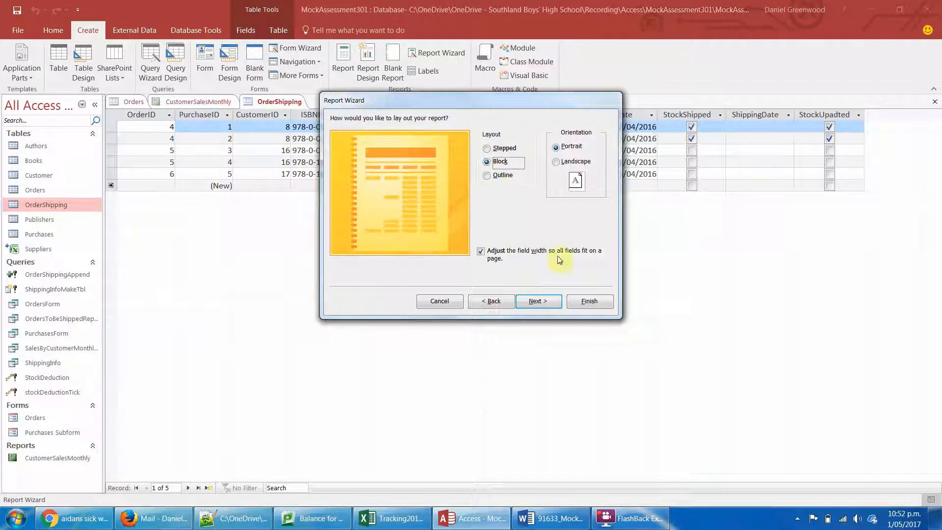
pyautogui.click(557, 162)
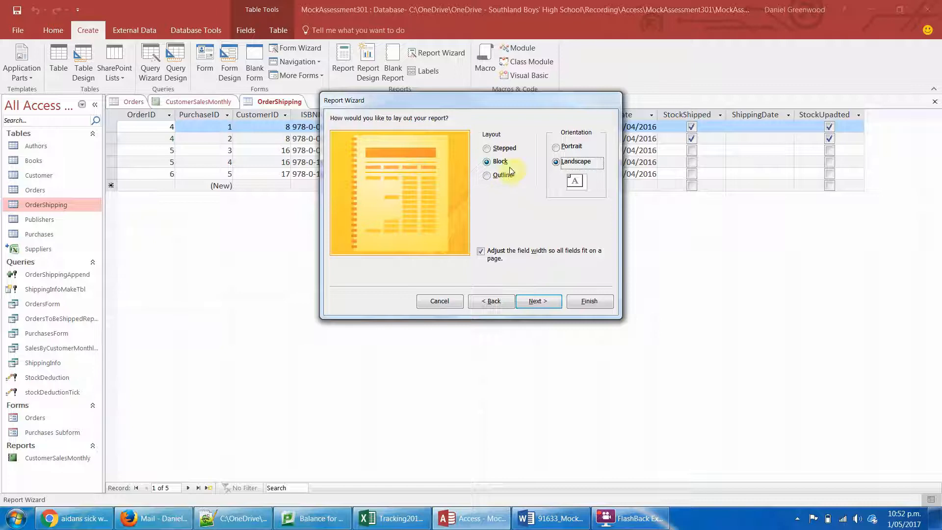
pyautogui.click(540, 299)
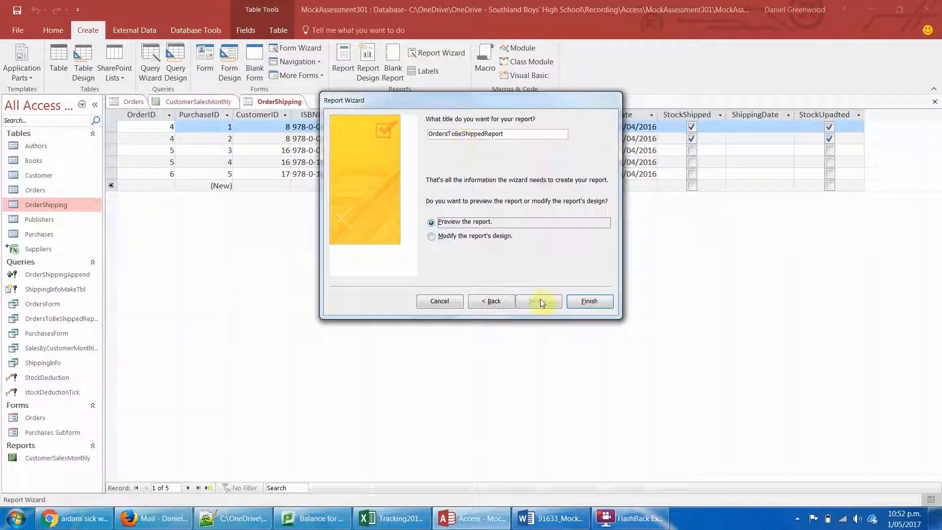
pyautogui.click(597, 308)
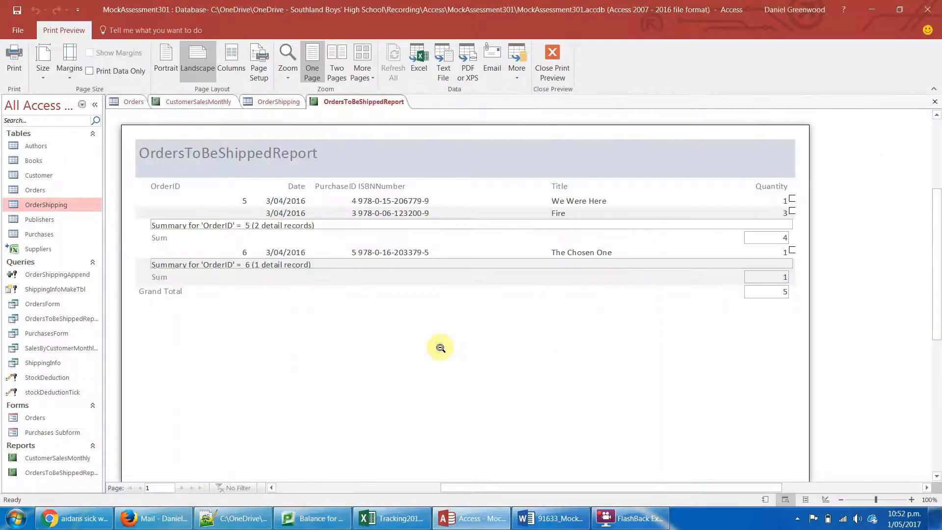
# - Close the print preview and delete the "Summary for OrderID" text box from the OrderID Footer in Design View
pyautogui.click(237, 226)
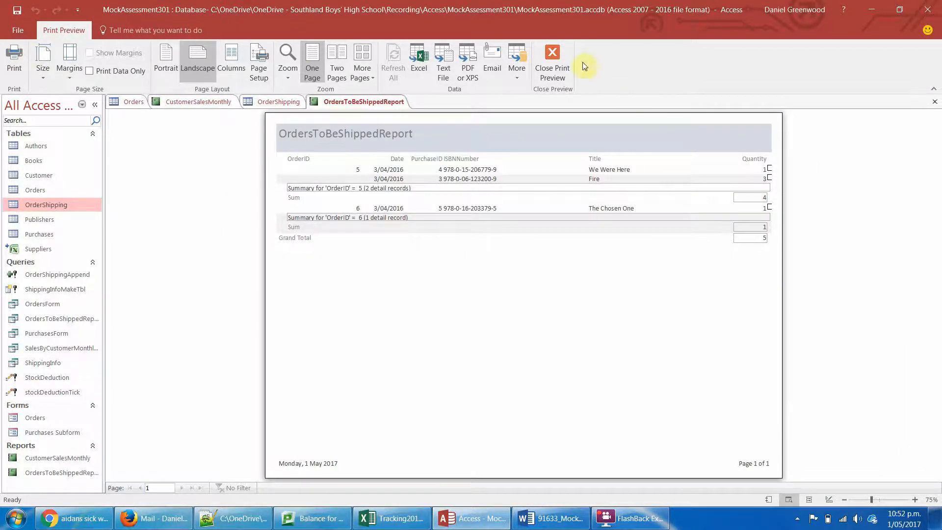
pyautogui.click(553, 63)
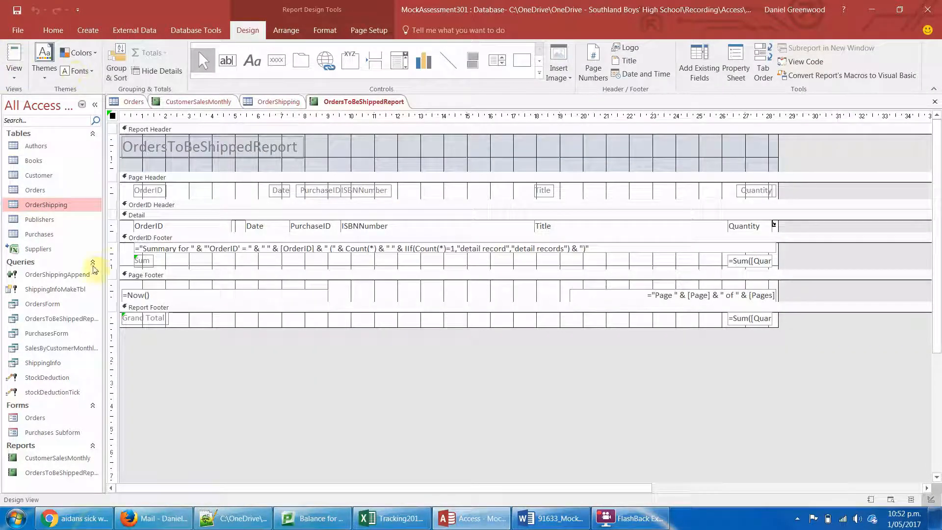
pyautogui.click(260, 248)
pyautogui.press('Delete')
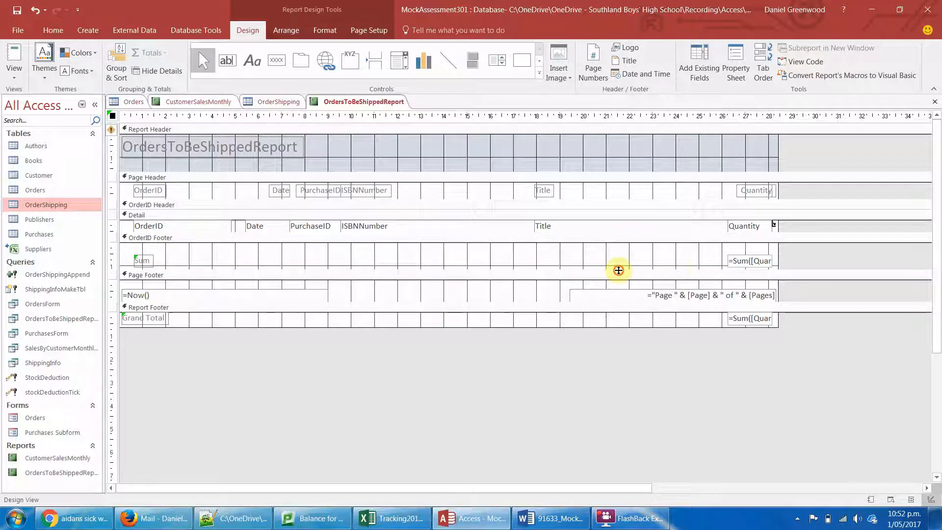
# - Widen the Sum of Quantity text box in the OrderID Footer leftward until the whole =Sum([Quantity]) expression fits
pyautogui.click(741, 261)
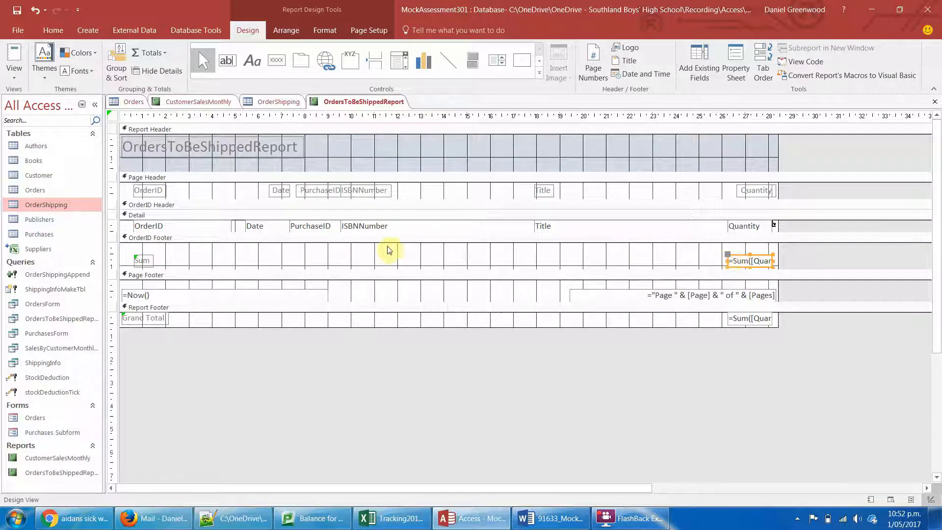
pyautogui.moveTo(290, 246); pyautogui.dragTo(391, 260)
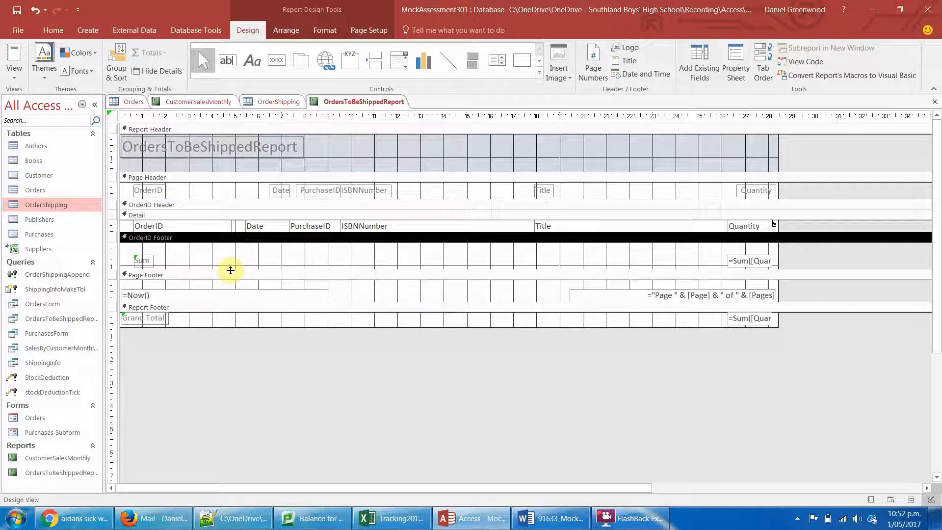
pyautogui.click(737, 261)
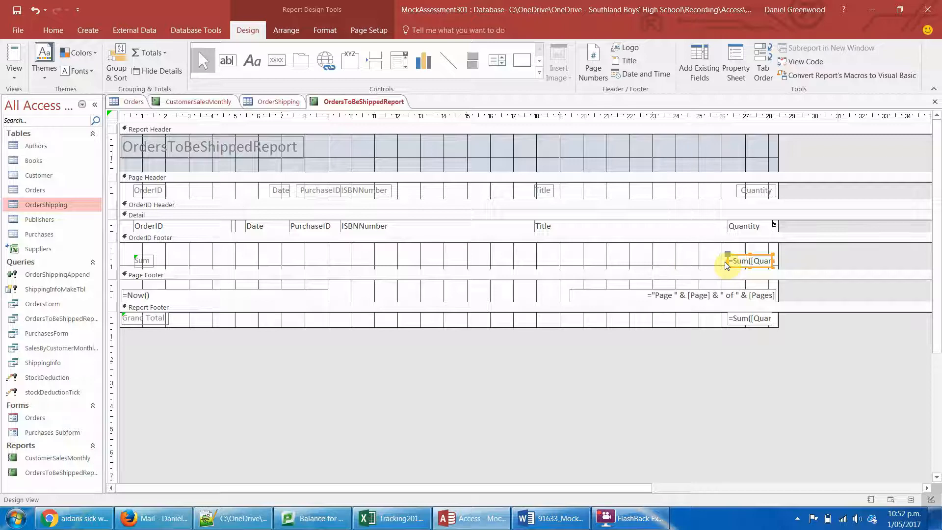
pyautogui.moveTo(726, 260); pyautogui.dragTo(664, 260)
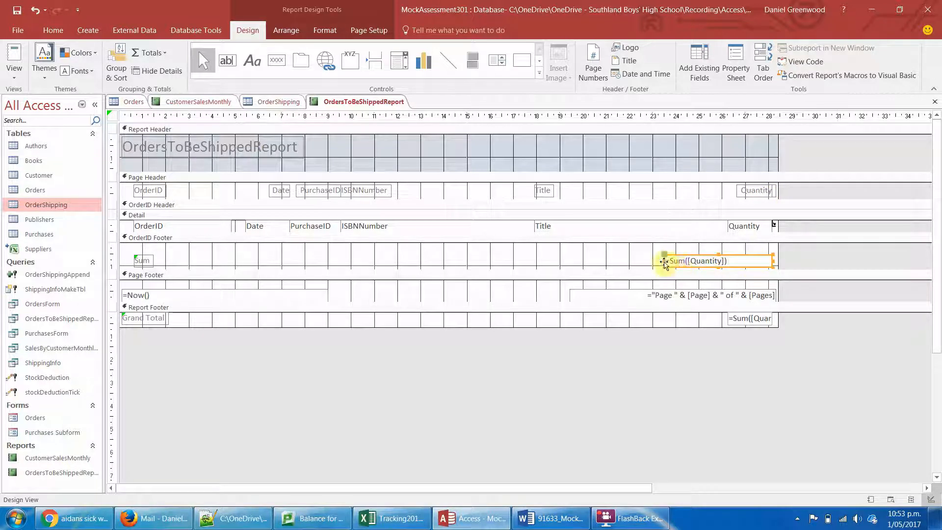
pyautogui.click(663, 261)
pyautogui.moveTo(663, 261); pyautogui.dragTo(707, 261)
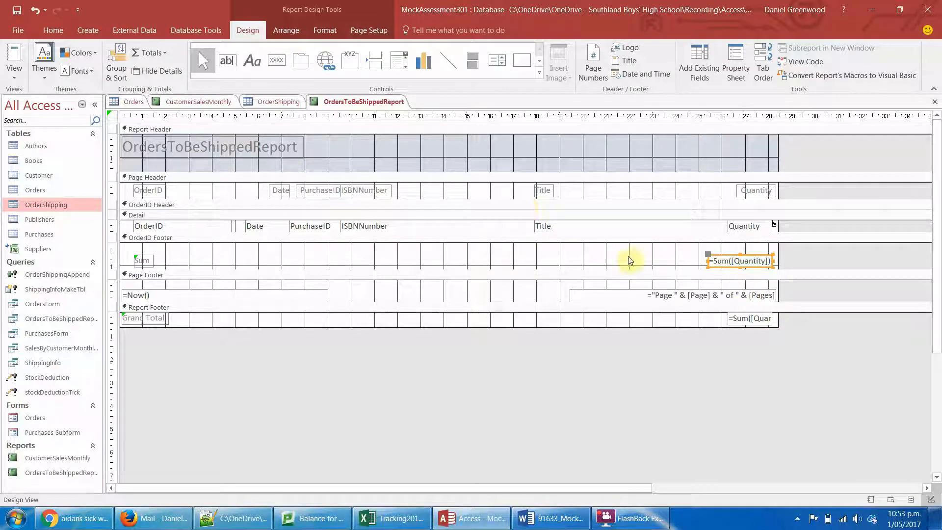
pyautogui.click(564, 246)
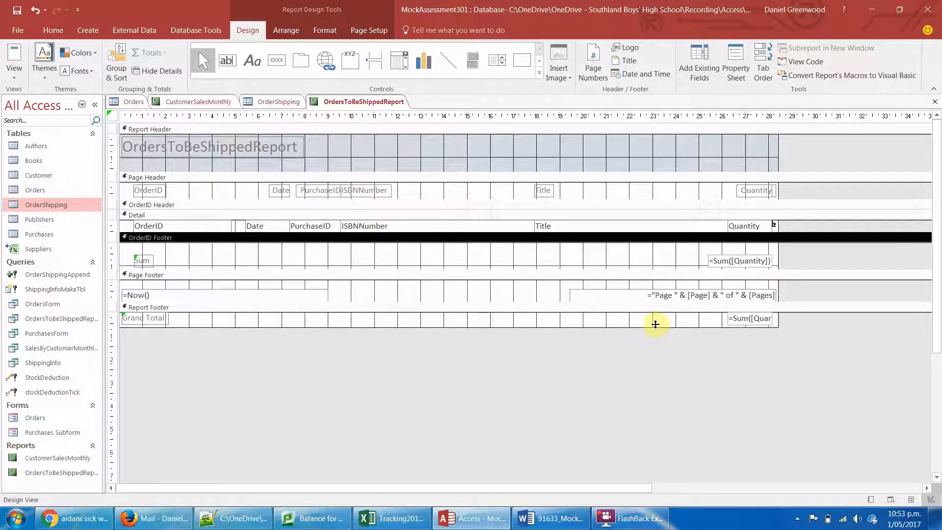
# - Check the report in Report View, then in Layout View narrow the ISBNNumber field to fit its values and reduce the report header's height
pyautogui.click(14, 57)
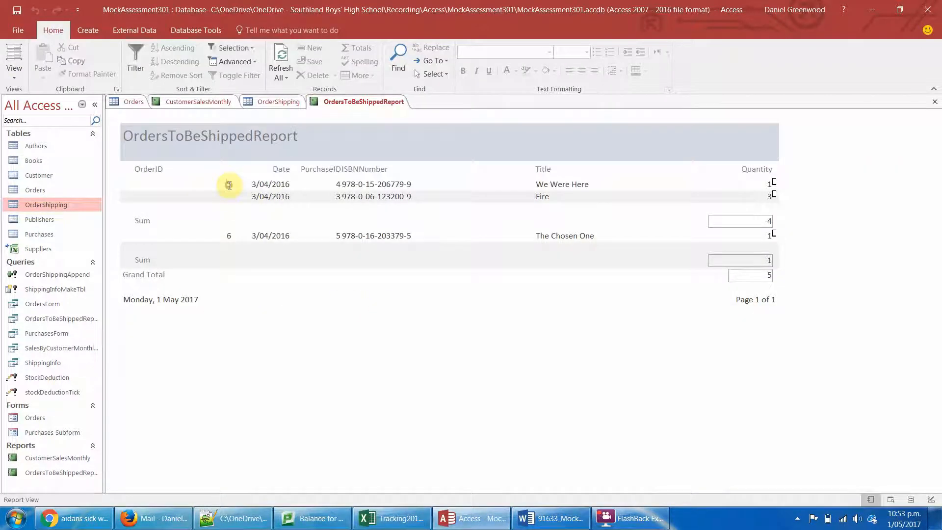
pyautogui.click(232, 187)
pyautogui.click(293, 188)
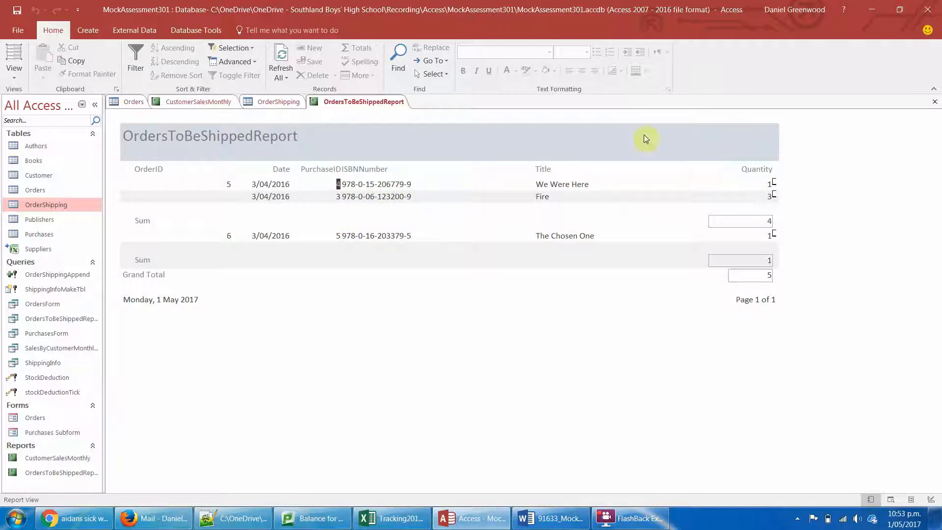
pyautogui.click(14, 71)
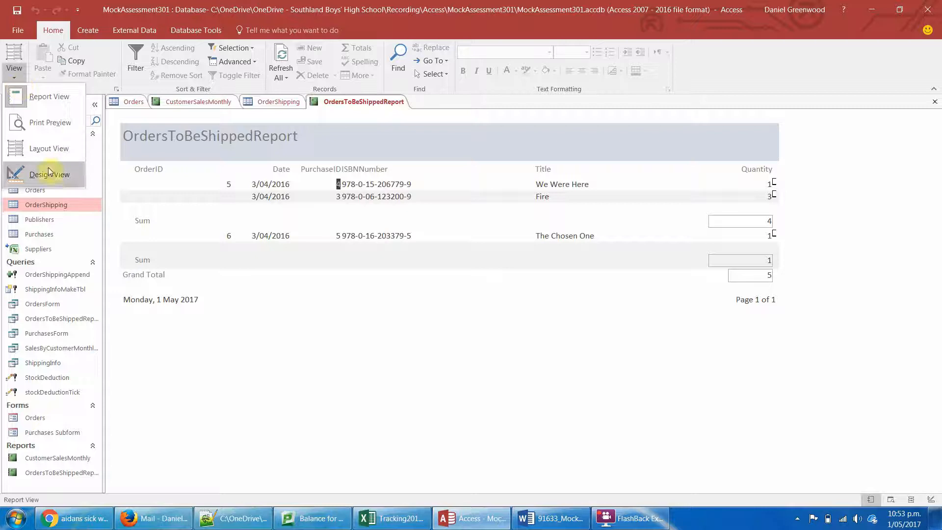
pyautogui.click(48, 148)
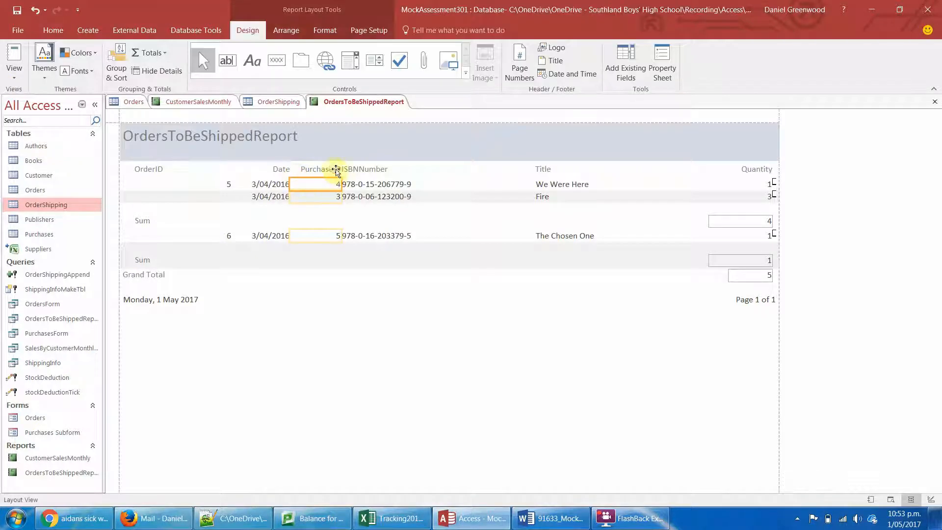
pyautogui.click(373, 173)
pyautogui.click(377, 184)
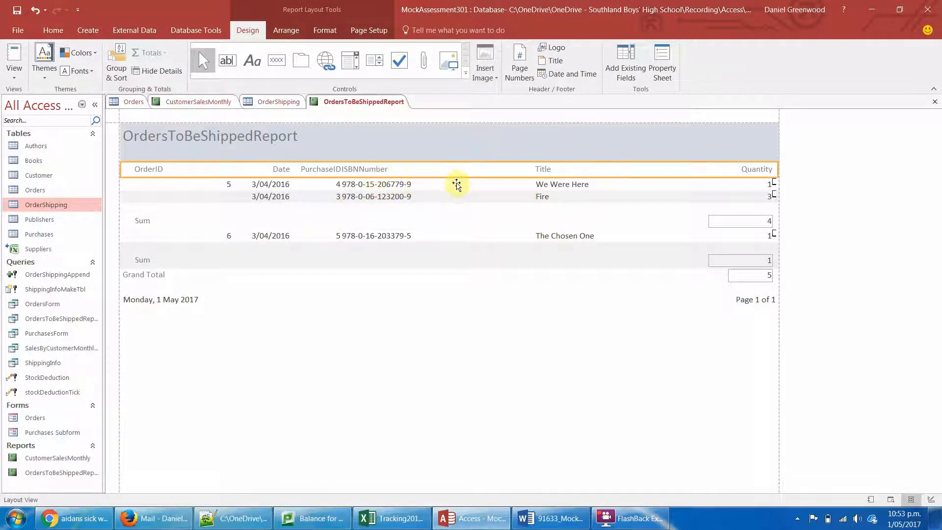
pyautogui.moveTo(534, 183); pyautogui.dragTo(420, 186)
# - Left-align the text of all controls in the report
pyautogui.click(328, 167)
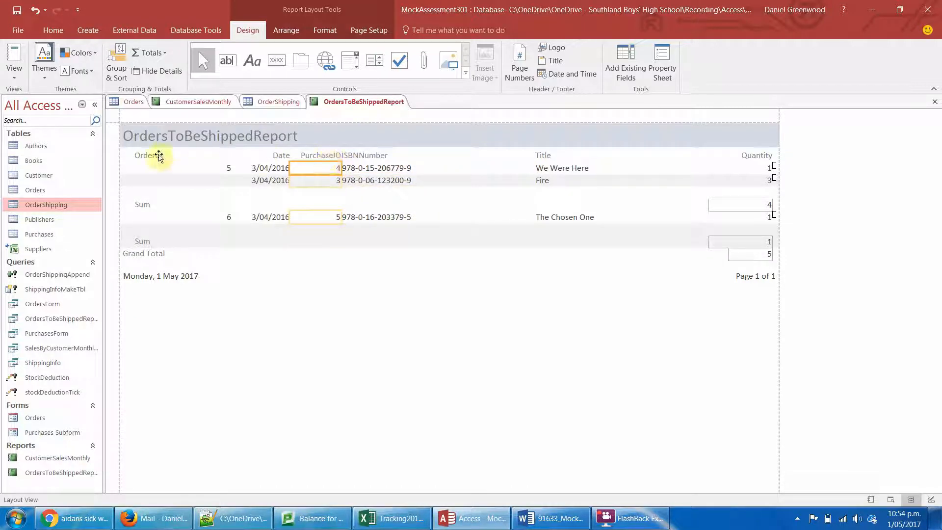
pyautogui.hotkey('ctrl', 'a')
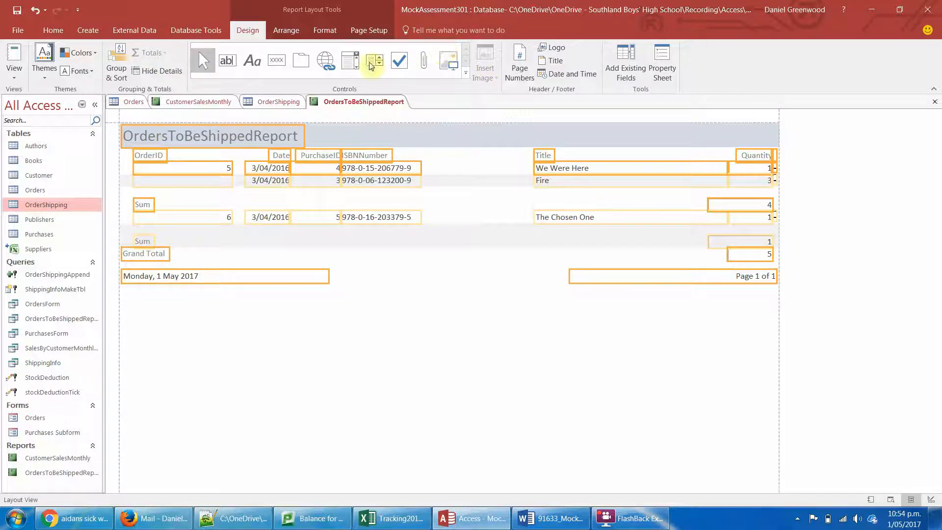
pyautogui.click(278, 34)
pyautogui.click(330, 34)
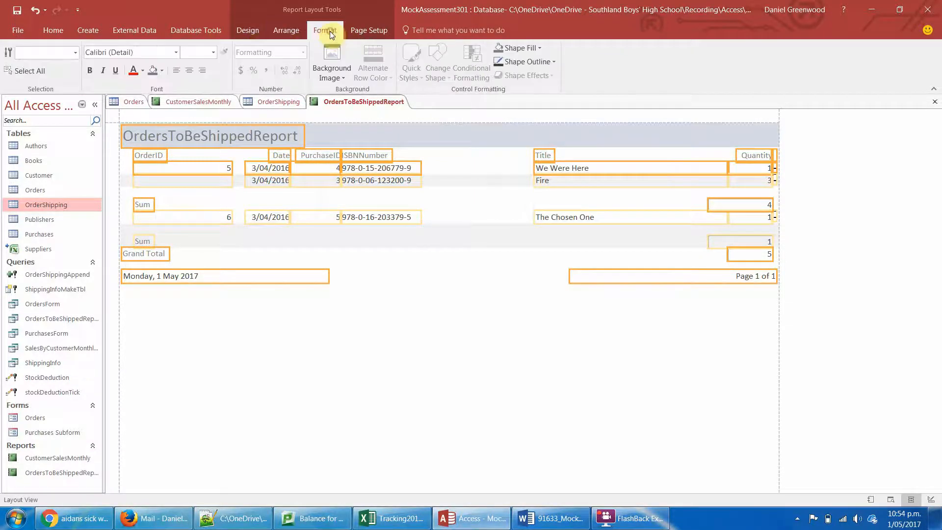
pyautogui.click(175, 71)
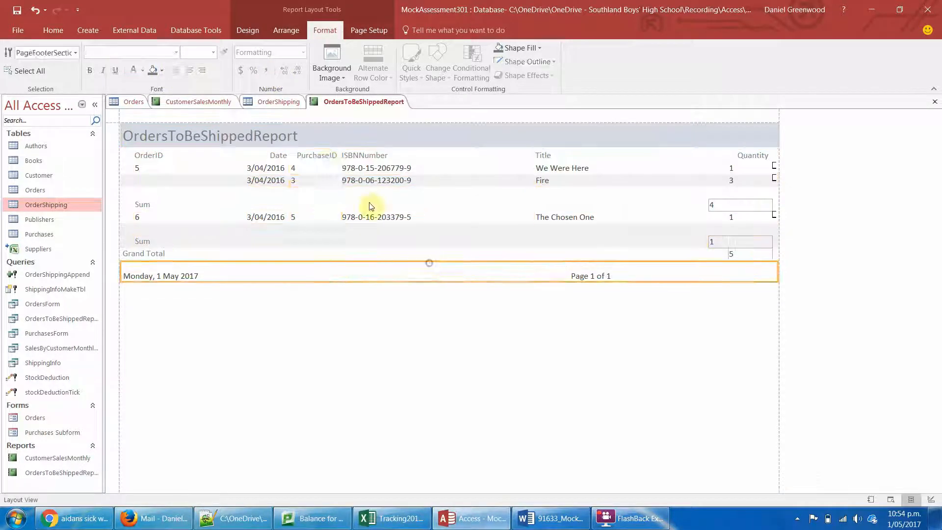
# - Narrow the PurchaseID field to sit under its heading and shorten the OrderID field from its right edge
pyautogui.click(319, 167)
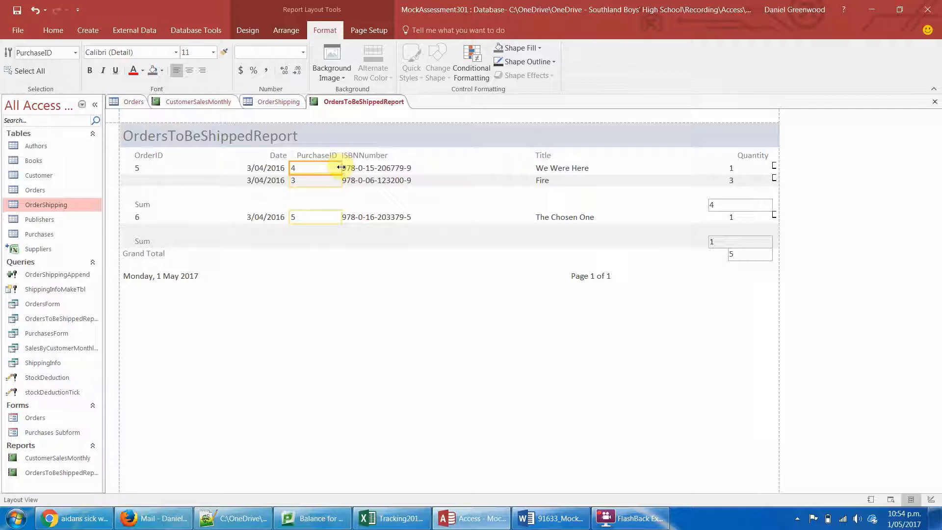
pyautogui.moveTo(341, 168); pyautogui.dragTo(322, 170)
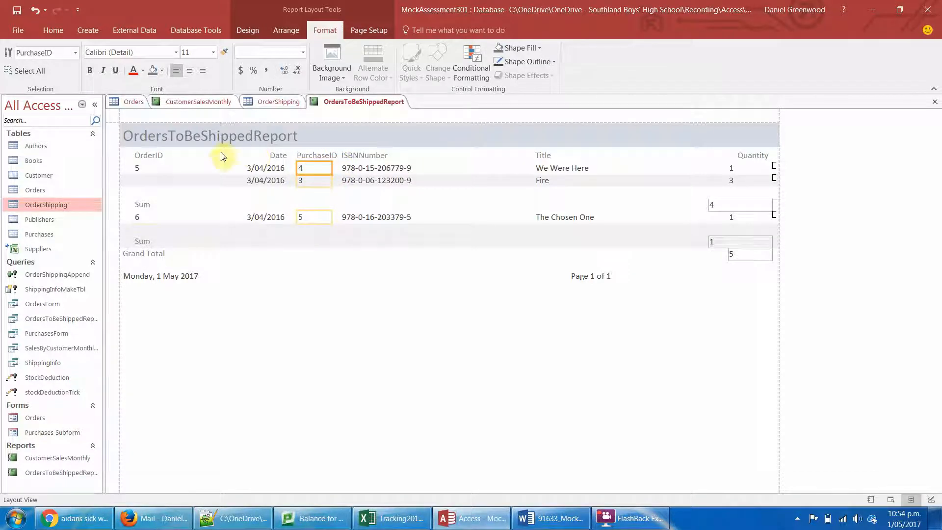
pyautogui.click(189, 157)
pyautogui.click(189, 166)
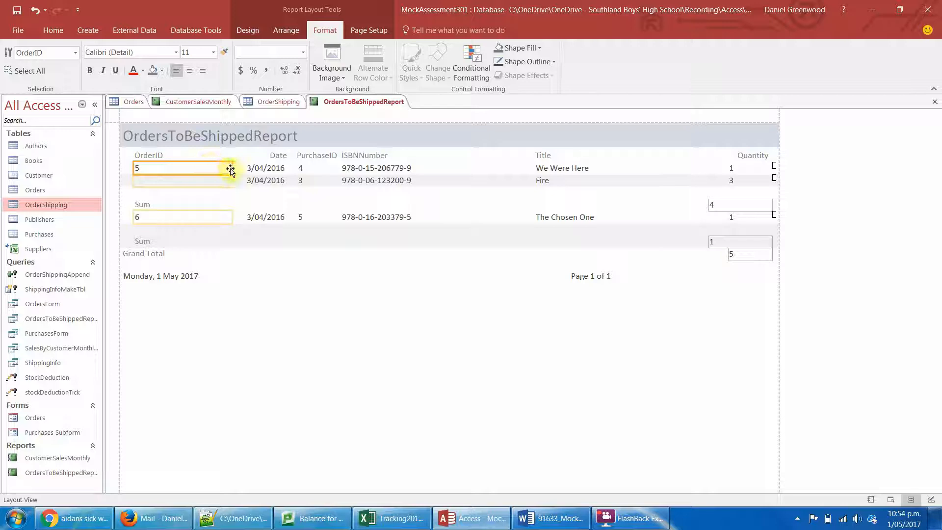
pyautogui.moveTo(230, 170); pyautogui.dragTo(178, 168)
# - Move the Date heading left and widen it so it lines up with the date values below
pyautogui.click(277, 158)
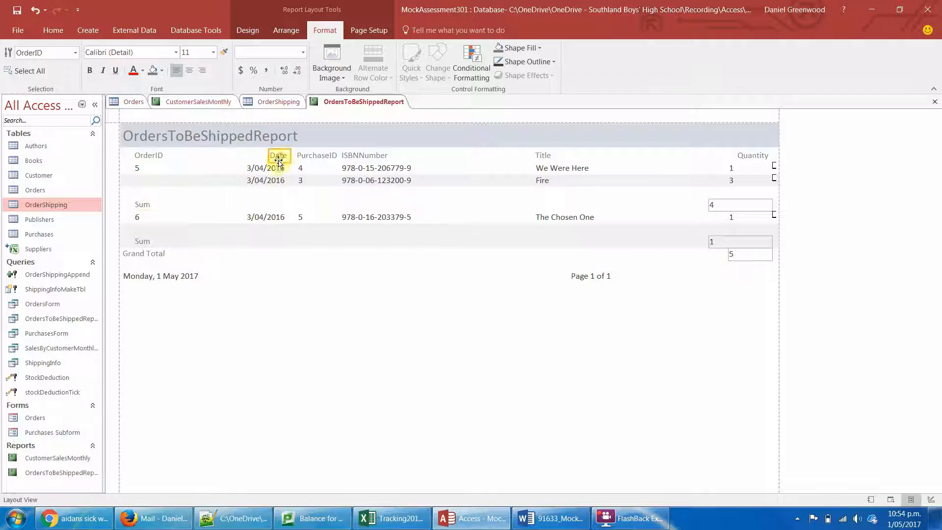
pyautogui.click(243, 156)
pyautogui.click(272, 156)
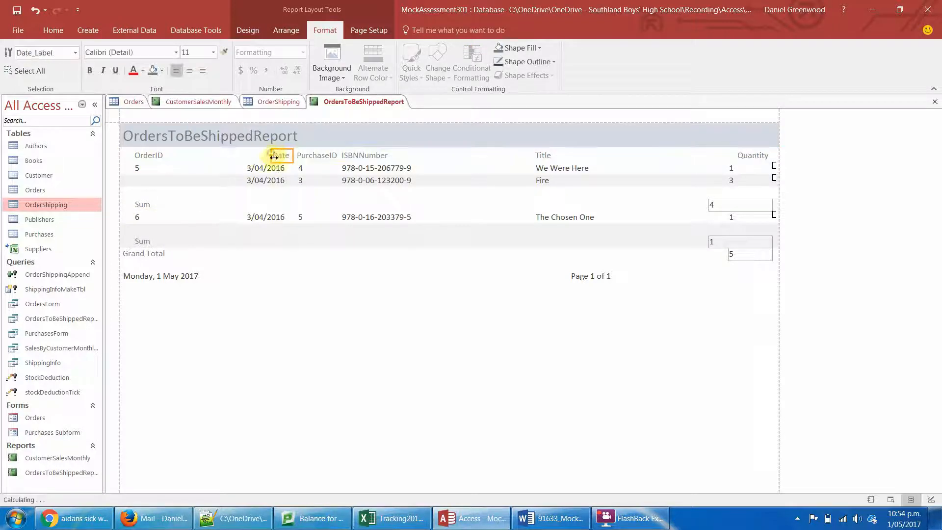
pyautogui.press('Left')
pyautogui.press('Left')
pyautogui.press('Left')
pyautogui.press('Left')
pyautogui.press('Left')
pyautogui.press('Left')
pyautogui.press('Left')
pyautogui.press('Left')
pyautogui.press('Left')
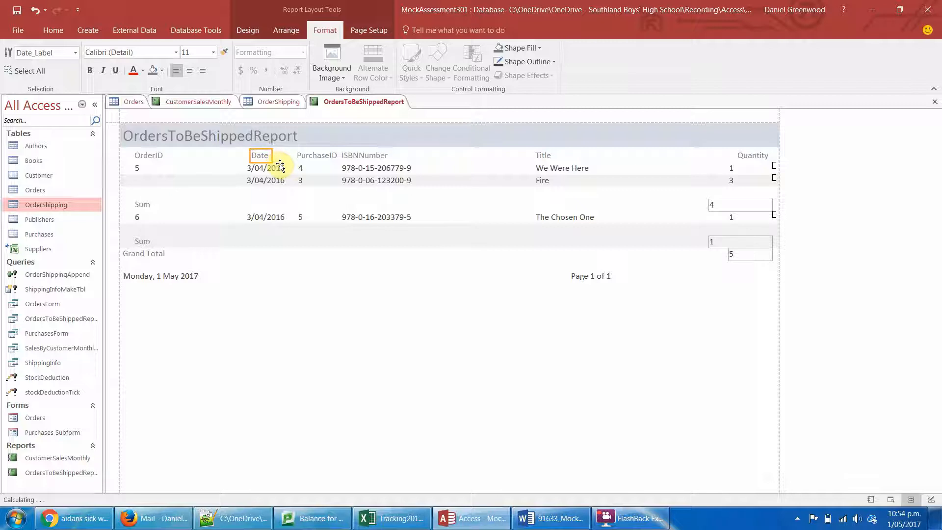
pyautogui.press('Left')
pyautogui.hotkey('shift', 'Right')
pyautogui.hotkey('shift', 'Right')
pyautogui.hotkey('shift', 'Right')
pyautogui.hotkey('shift', 'Right')
pyautogui.hotkey('shift', 'Right')
pyautogui.hotkey('shift', 'Right')
pyautogui.hotkey('shift', 'Right')
pyautogui.hotkey('shift', 'Right')
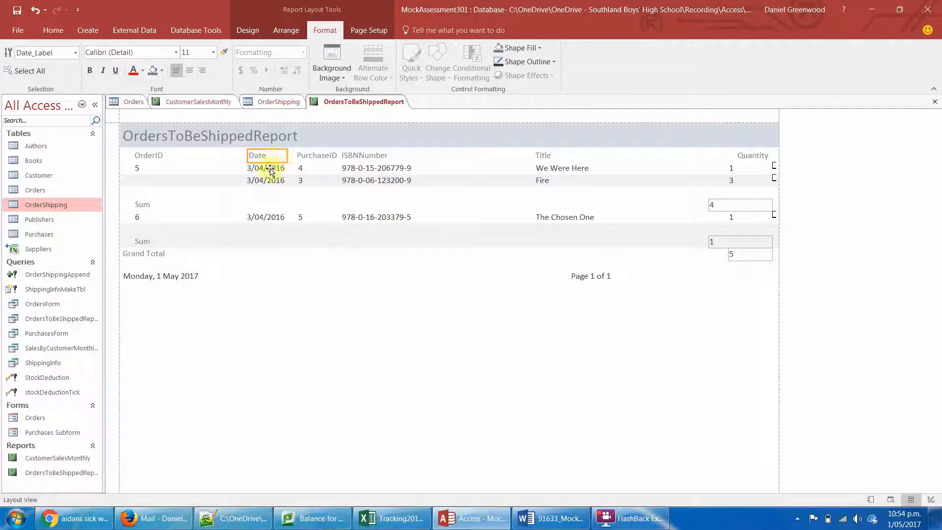
# - Move the Date, PurchaseID, ISBNNumber, Title and Quantity headings and their fields left together, closer to the OrderID column
pyautogui.keyDown('shift'); pyautogui.click(270, 169); pyautogui.keyUp('shift')
pyautogui.keyDown('shift'); pyautogui.click(316, 156); pyautogui.keyUp('shift')
pyautogui.keyDown('shift'); pyautogui.click(314, 168); pyautogui.keyUp('shift')
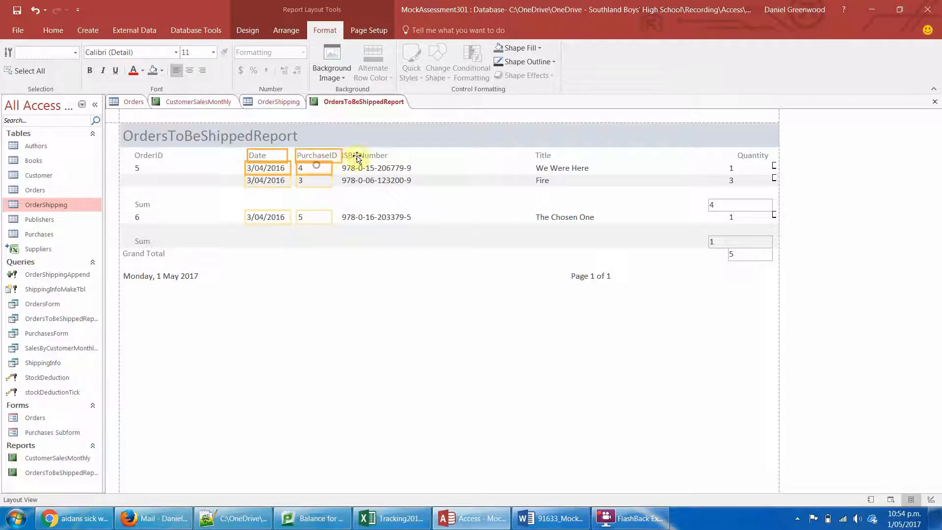
pyautogui.keyDown('shift'); pyautogui.click(362, 157); pyautogui.keyUp('shift')
pyautogui.keyDown('shift'); pyautogui.click(360, 168); pyautogui.keyUp('shift')
pyautogui.keyDown('shift'); pyautogui.click(541, 156); pyautogui.keyUp('shift')
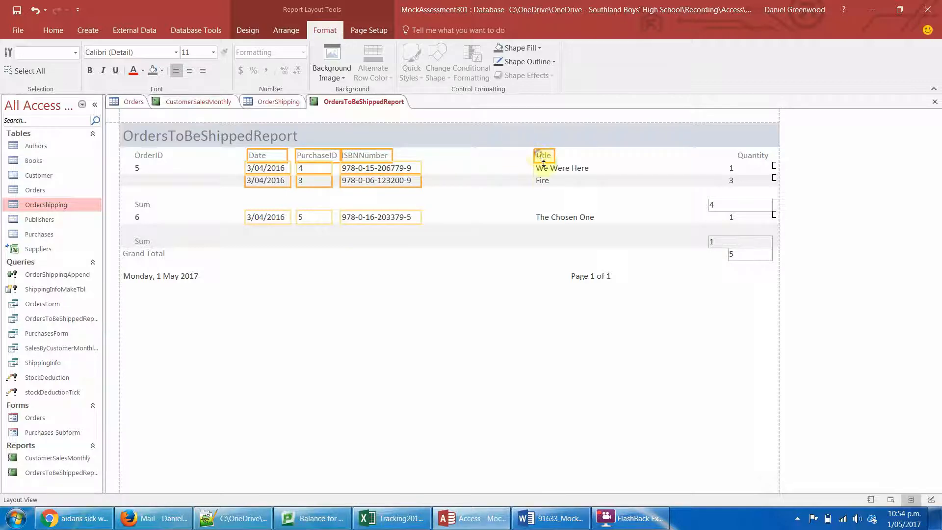
pyautogui.keyDown('shift'); pyautogui.click(546, 169); pyautogui.keyUp('shift')
pyautogui.keyDown('shift'); pyautogui.click(739, 156); pyautogui.keyUp('shift')
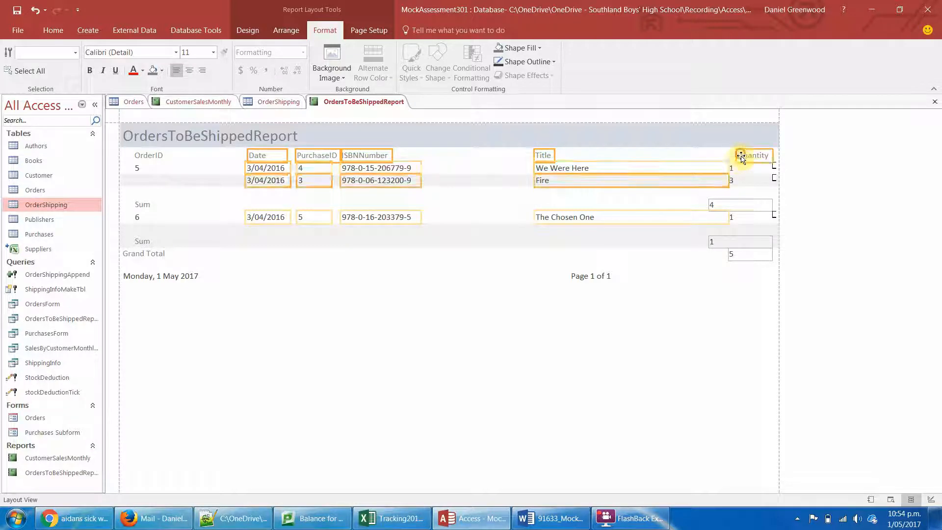
pyautogui.keyDown('shift'); pyautogui.click(739, 168); pyautogui.keyUp('shift')
pyautogui.press('Left')
pyautogui.press('Left')
pyautogui.press('Left')
pyautogui.press('Left')
pyautogui.press('Left')
pyautogui.press('Left')
pyautogui.press('Left')
pyautogui.press('Left')
pyautogui.press('Left')
pyautogui.press('Left')
pyautogui.press('Left')
pyautogui.press('Left')
pyautogui.press('Left')
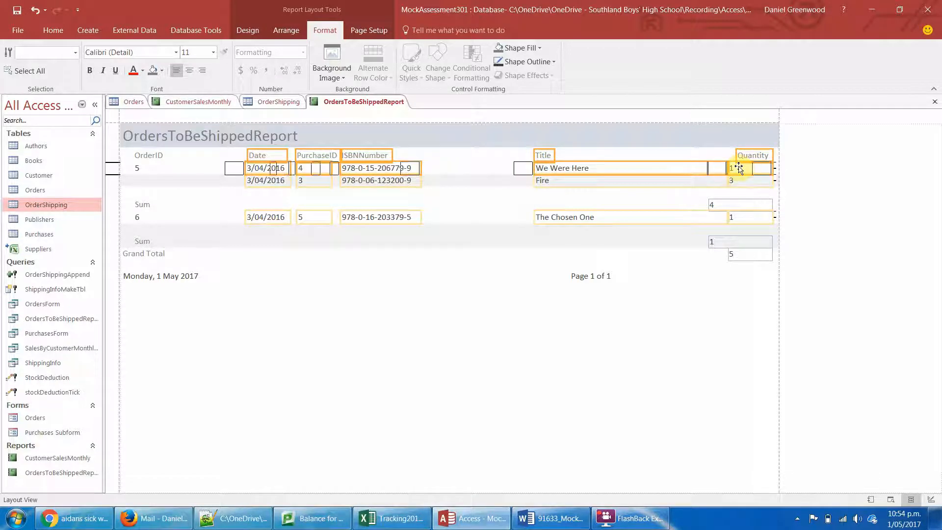
pyautogui.press('Left')
pyautogui.press('Left')
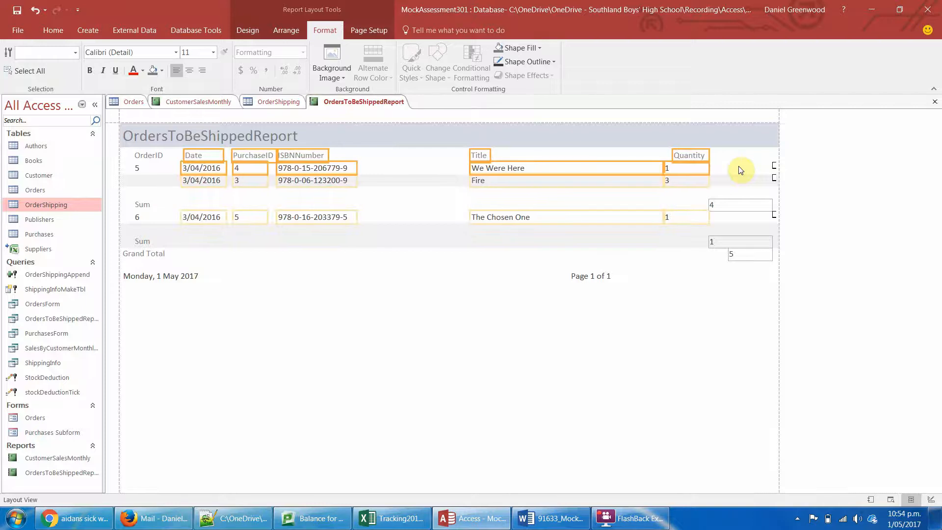
# - Move the Title heading and field left so they sit just after the ISBNNumber column
pyautogui.click(532, 157)
pyautogui.click(479, 155)
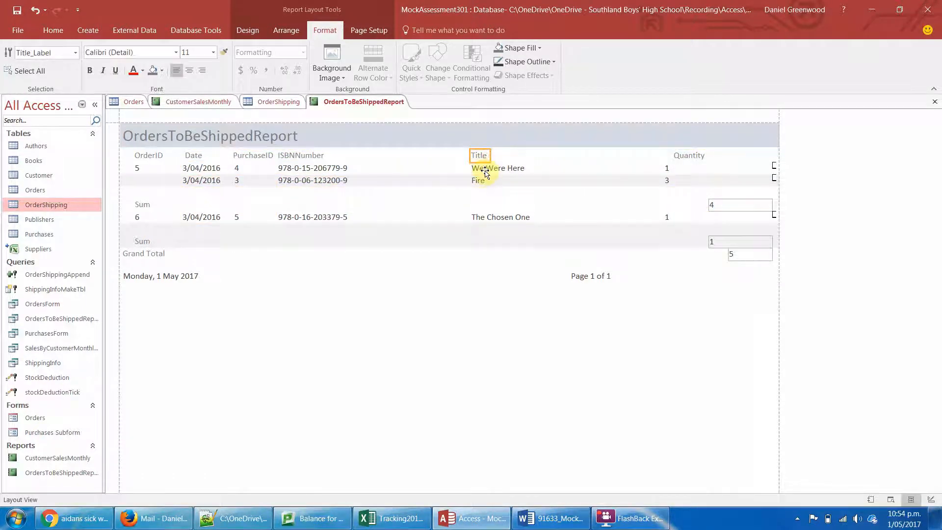
pyautogui.keyDown('shift'); pyautogui.click(484, 169); pyautogui.keyUp('shift')
pyautogui.press('Left')
pyautogui.press('Left')
pyautogui.press('Left')
pyautogui.press('Left')
pyautogui.press('Left')
pyautogui.press('Left')
pyautogui.press('Left')
pyautogui.press('Left')
pyautogui.press('Left')
pyautogui.press('Left')
pyautogui.press('Left')
pyautogui.press('Left')
pyautogui.press('Left')
pyautogui.press('Left')
pyautogui.press('Left')
pyautogui.press('Left')
pyautogui.press('Left')
pyautogui.press('Left')
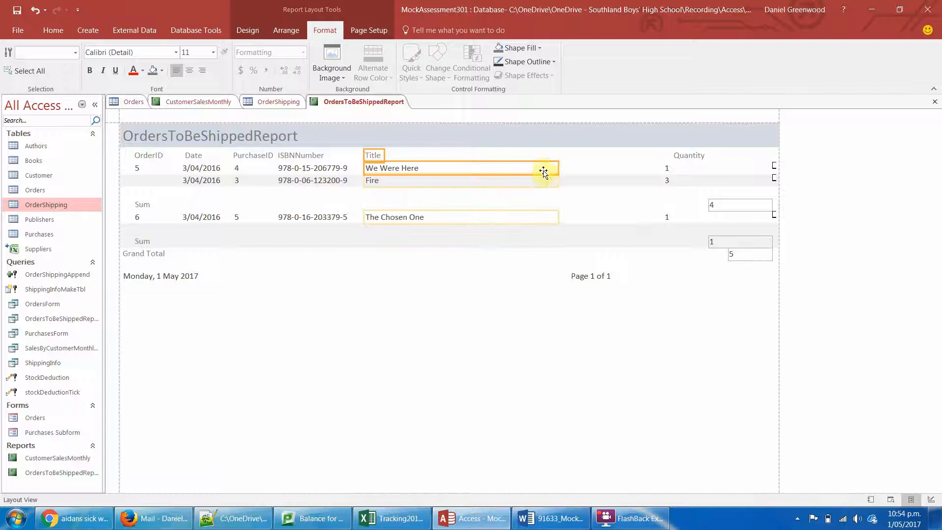
# - Narrow the Title field from its right edge and move the Quantity heading and field left beside it
pyautogui.click(563, 193)
pyautogui.click(547, 170)
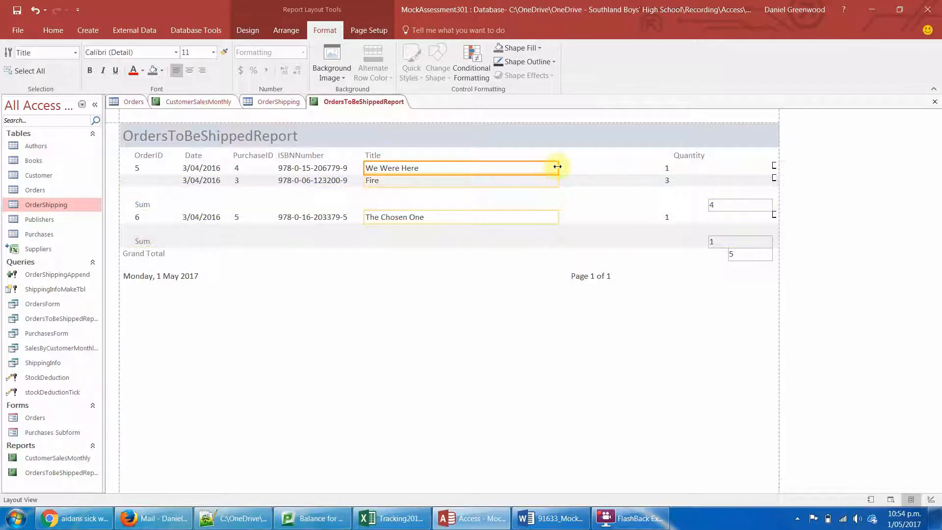
pyautogui.moveTo(557, 167); pyautogui.dragTo(490, 168)
pyautogui.click(677, 155)
pyautogui.click(670, 167)
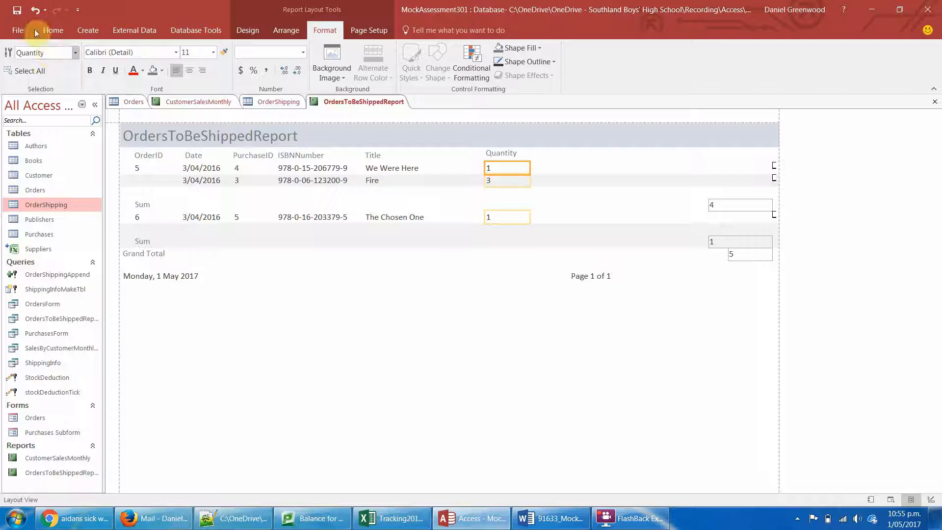
# - Switch the report to Design View and widen its sections to about the 34 mark on the ruler
pyautogui.click(248, 30)
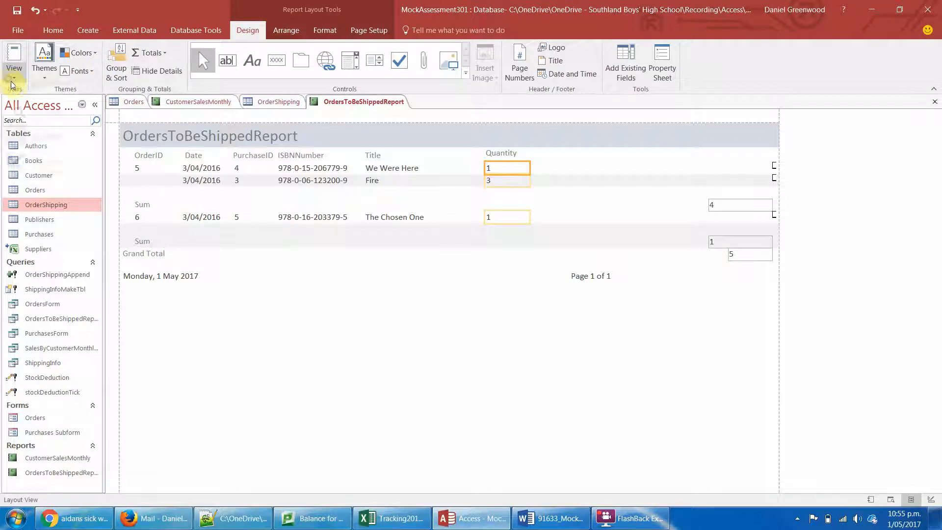
pyautogui.click(14, 67)
pyautogui.click(40, 174)
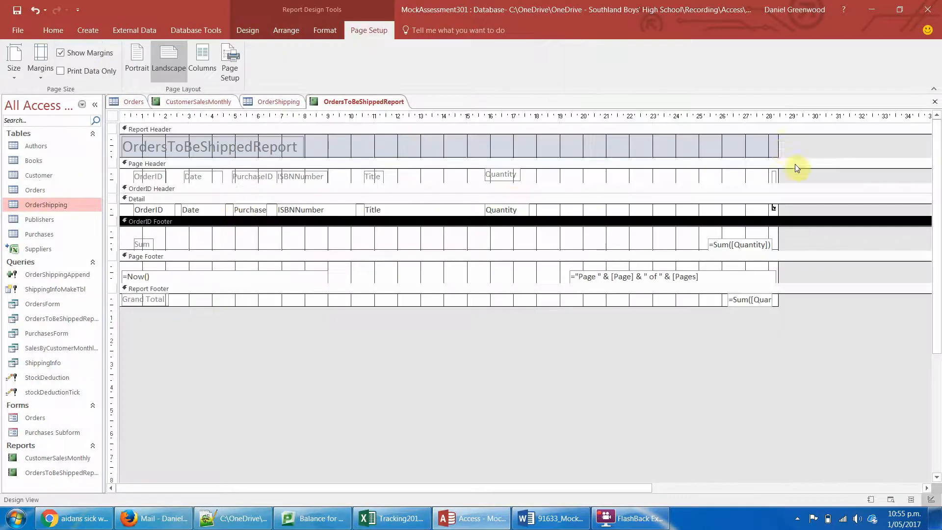
pyautogui.moveTo(775, 142); pyautogui.dragTo(910, 141)
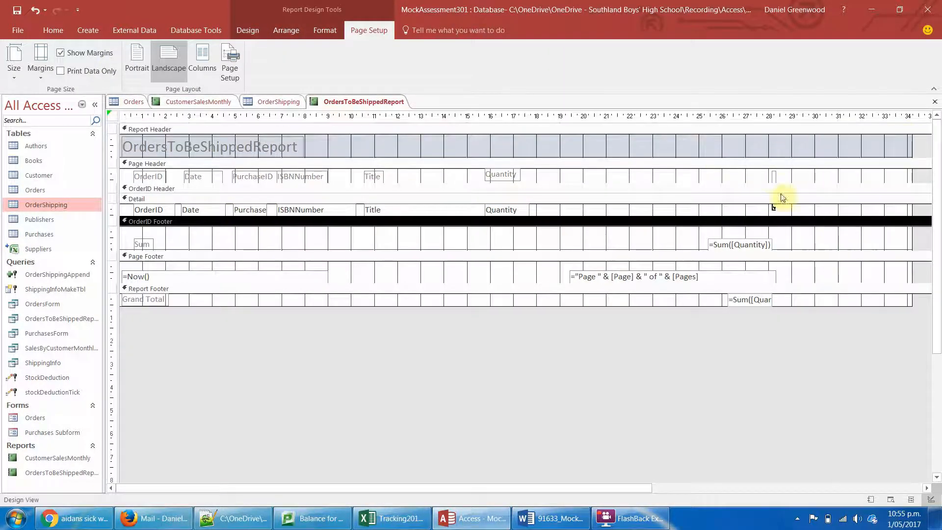
# - Widen the StockShipped heading leftward to show its full text, and extend its check box in the Detail section leftward
pyautogui.click(772, 177)
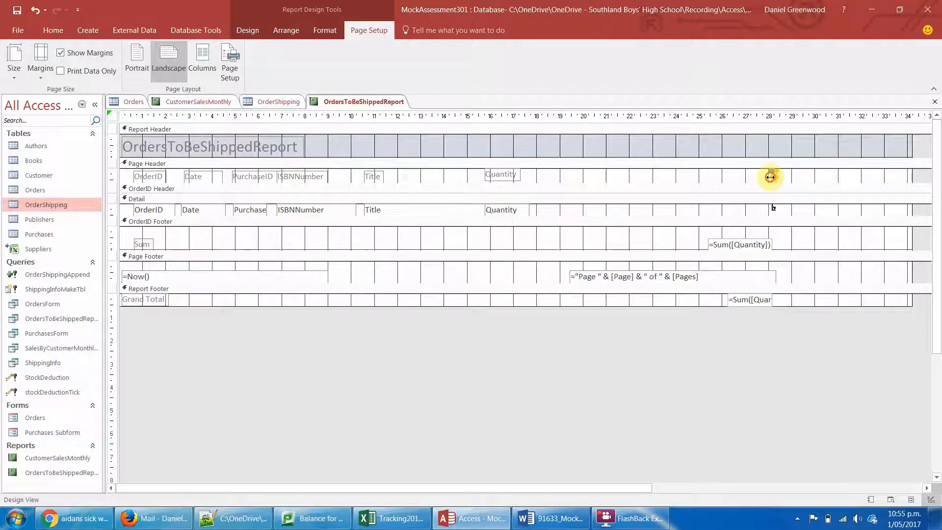
pyautogui.moveTo(770, 177); pyautogui.dragTo(705, 177)
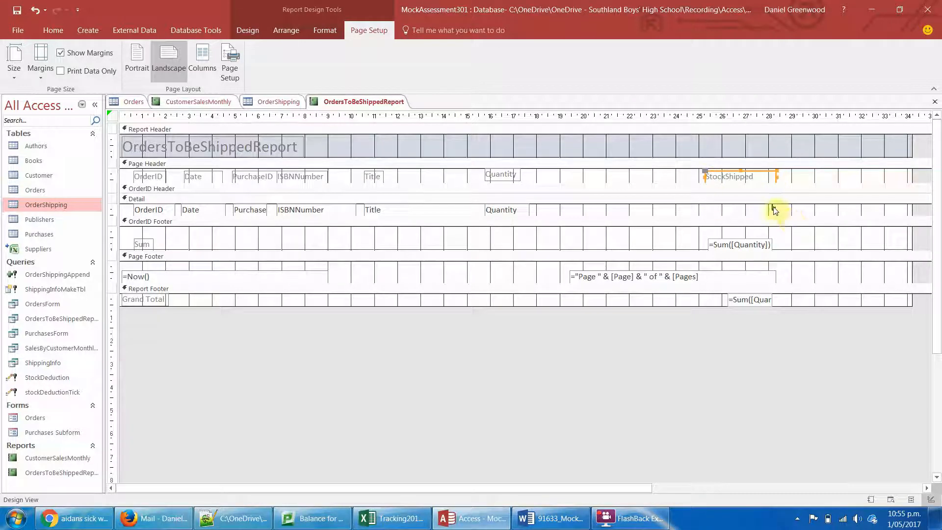
pyautogui.click(773, 209)
pyautogui.moveTo(771, 210); pyautogui.dragTo(751, 212)
pyautogui.click(772, 208)
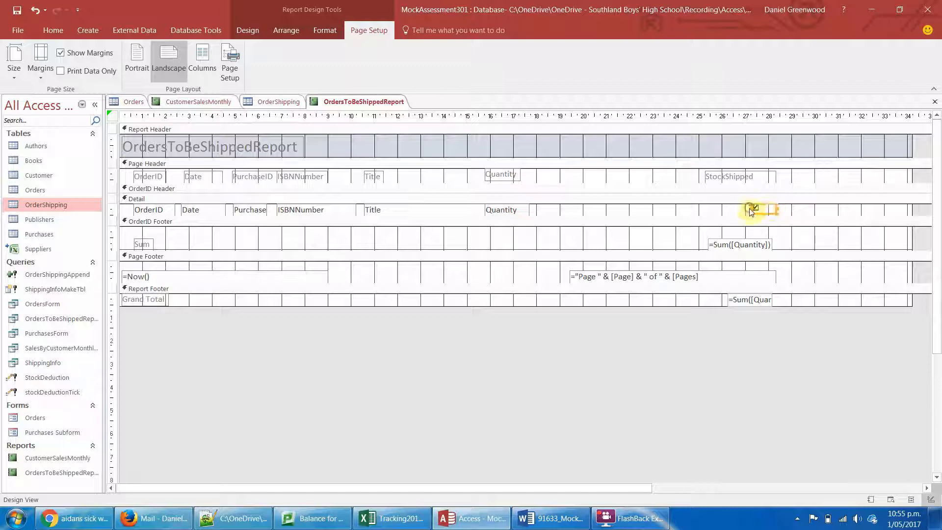
# - Move the StockShipped heading and its check box left together so they sit just after the Quantity column
pyautogui.click(732, 178)
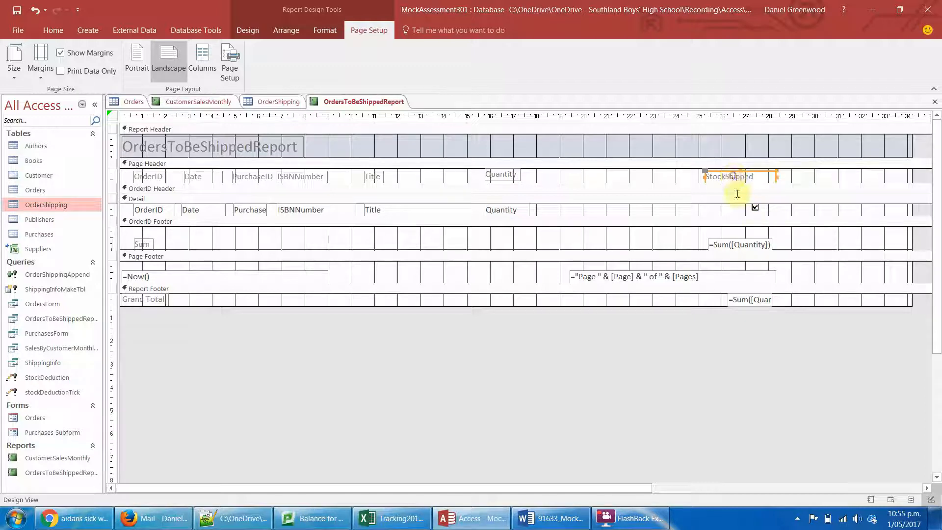
pyautogui.keyDown('shift'); pyautogui.click(756, 209); pyautogui.keyUp('shift')
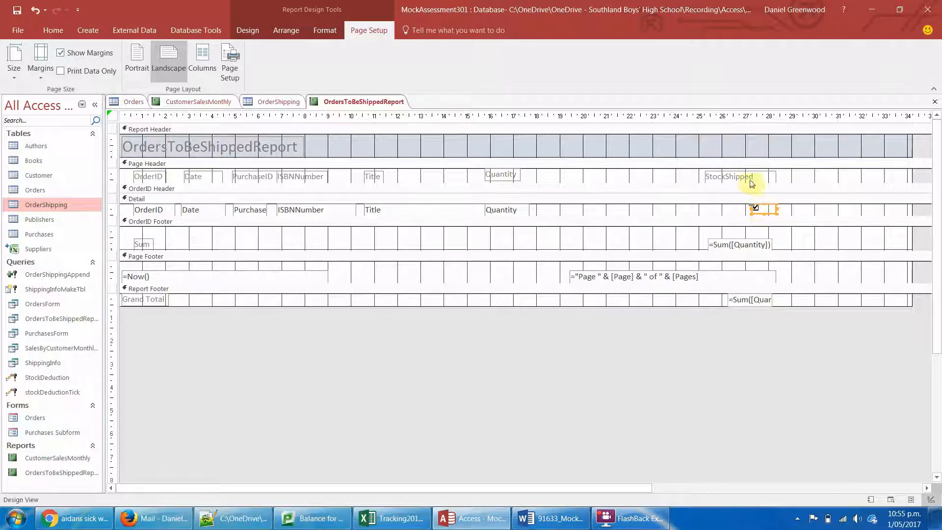
pyautogui.click(750, 181)
pyautogui.press('Left')
pyautogui.press('Left')
pyautogui.press('Left')
pyautogui.press('Left')
pyautogui.press('Left')
pyautogui.press('Left')
pyautogui.press('Left')
pyautogui.press('Left')
pyautogui.press('Left')
pyautogui.press('Left')
pyautogui.press('Left')
pyautogui.press('Left')
pyautogui.press('Left')
pyautogui.press('Left')
pyautogui.press('Left')
pyautogui.press('Left')
pyautogui.press('Left')
pyautogui.press('Left')
pyautogui.press('Left')
pyautogui.press('Left')
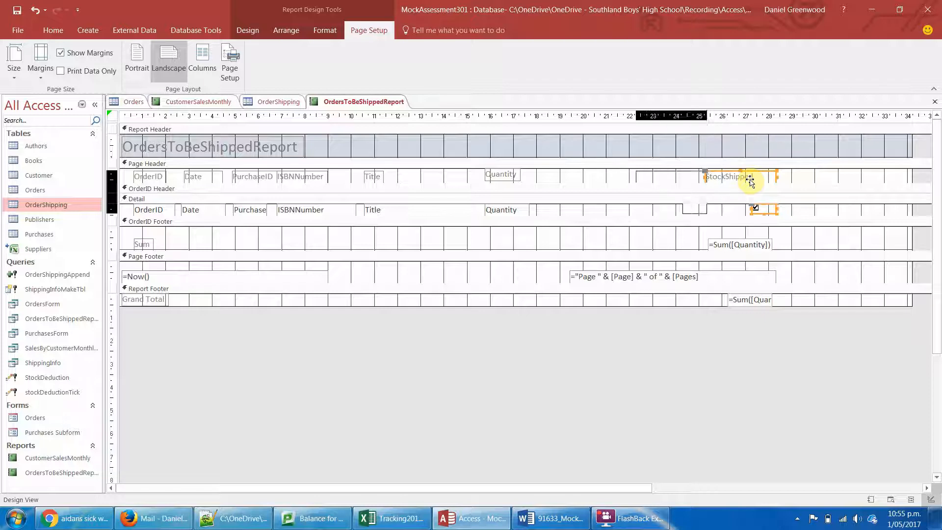
pyautogui.press('Left')
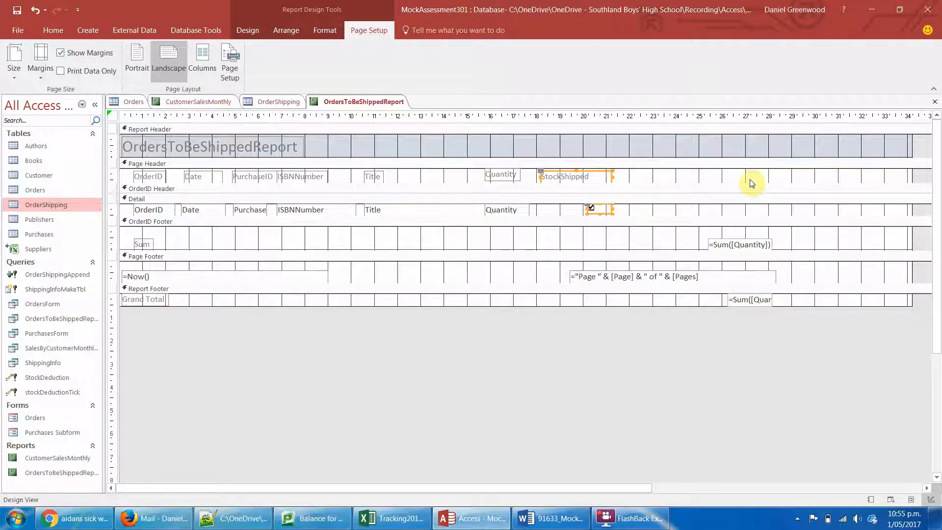
# - Move the =Sum([Quantity]) box in the OrderID Footer left and slightly up, under the StockShipped column
pyautogui.click(734, 244)
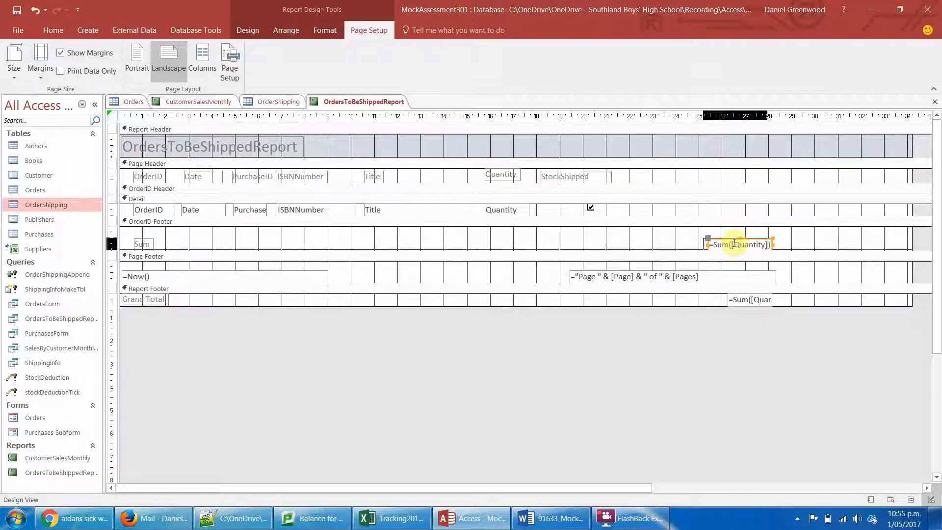
pyautogui.press('Left')
pyautogui.press('Left')
pyautogui.press('Left')
pyautogui.press('Left')
pyautogui.press('Left')
pyautogui.press('Left')
pyautogui.press('Left')
pyautogui.press('Left')
pyautogui.press('Left')
pyautogui.press('Left')
pyautogui.press('Left')
pyautogui.press('Left')
pyautogui.press('Left')
pyautogui.press('Left')
pyautogui.press('Left')
pyautogui.press('Left')
pyautogui.press('Left')
pyautogui.press('Left')
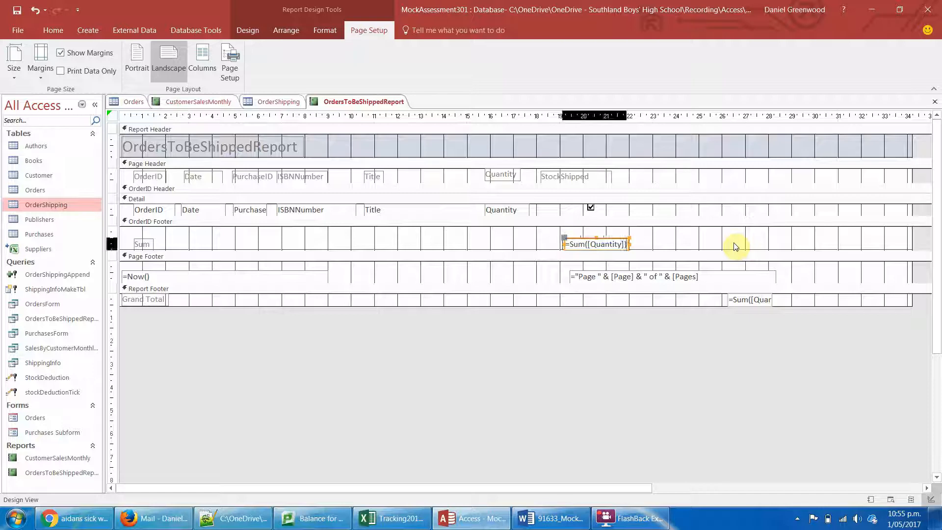
pyautogui.press('Left')
pyautogui.press('Left')
pyautogui.press('Left')
pyautogui.press('Up')
pyautogui.press('Up')
pyautogui.press('Left')
pyautogui.press('Left')
pyautogui.press('Left')
pyautogui.press('Left')
pyautogui.press('Left')
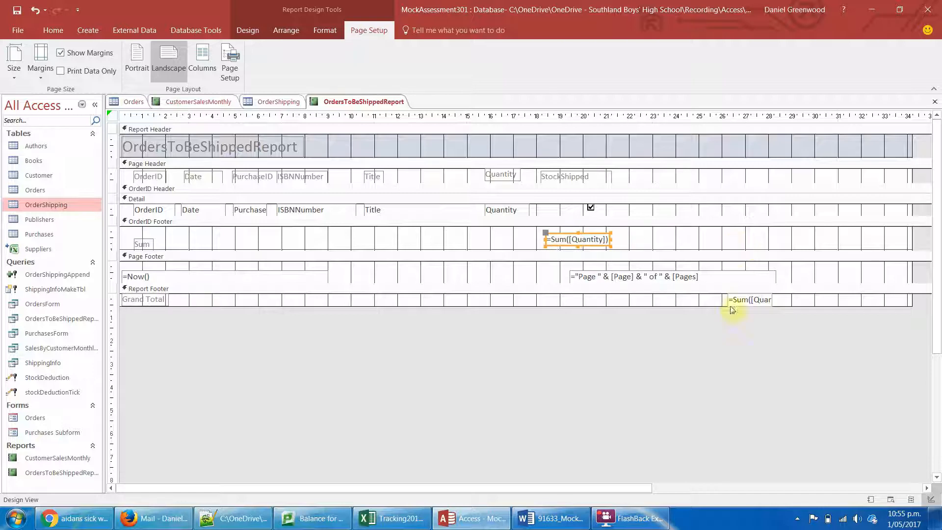
# - Move the grand total sum box in the Report Footer left, under the OrderID Footer's sum box
pyautogui.click(737, 298)
pyautogui.press('Left')
pyautogui.press('Left')
pyautogui.press('Left')
pyautogui.press('Left')
pyautogui.press('Left')
pyautogui.press('Left')
pyautogui.press('Left')
pyautogui.press('Left')
pyautogui.press('Left')
pyautogui.press('Left')
pyautogui.press('Left')
pyautogui.press('Left')
pyautogui.press('Left')
pyautogui.press('Left')
pyautogui.press('Left')
pyautogui.press('Left')
pyautogui.press('Left')
pyautogui.press('Left')
pyautogui.press('Left')
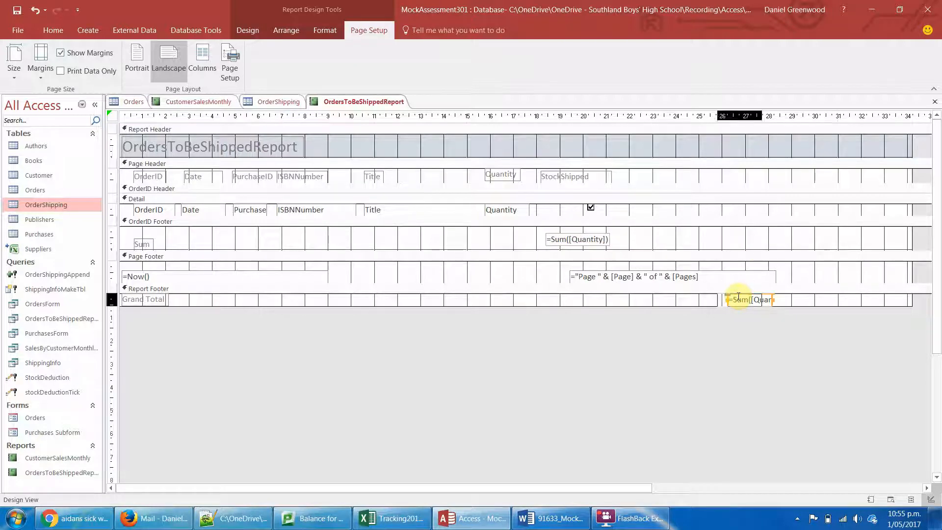
pyautogui.press('Left')
pyautogui.press('Left')
pyautogui.press('Left')
pyautogui.press('Left')
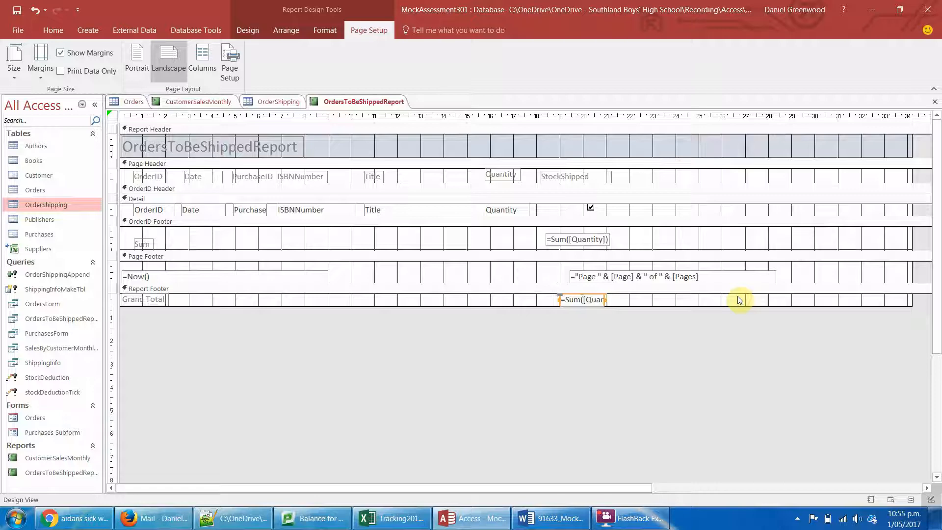
# - Delete the page number control from the Page Footer and widen the grand total box leftward to show its full =Sum([Quantity]) expression
pyautogui.click(663, 279)
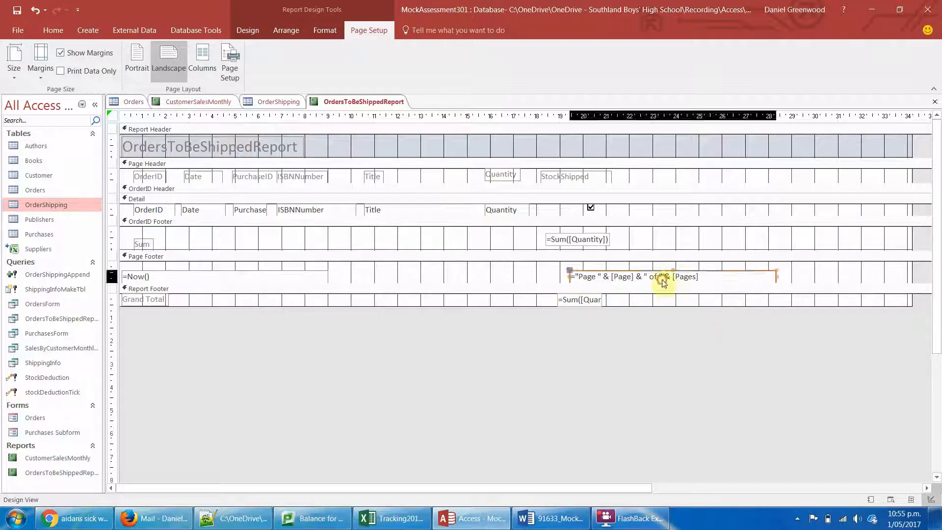
pyautogui.press('Delete')
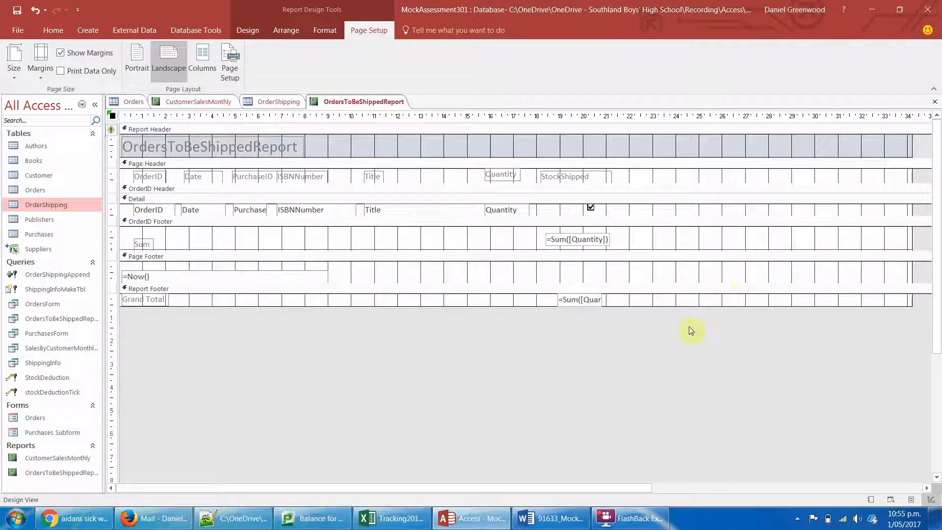
pyautogui.click(147, 296)
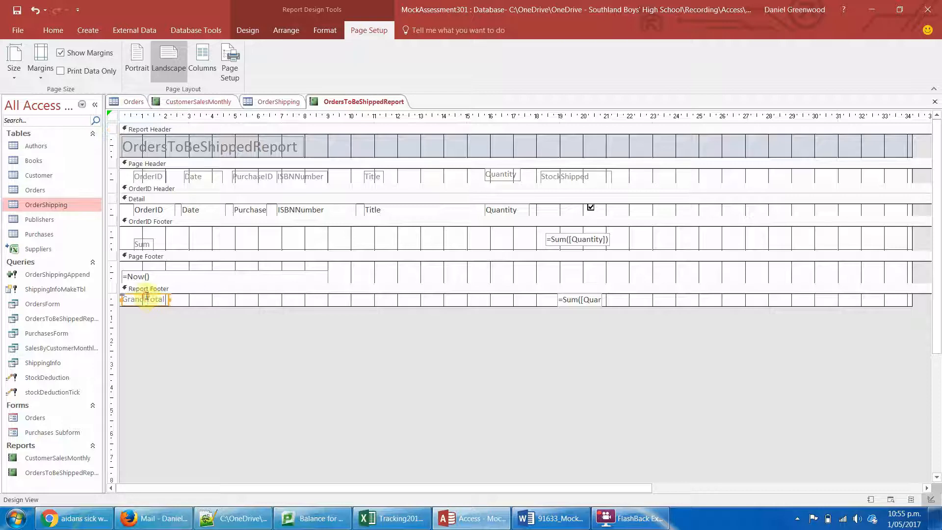
pyautogui.click(213, 300)
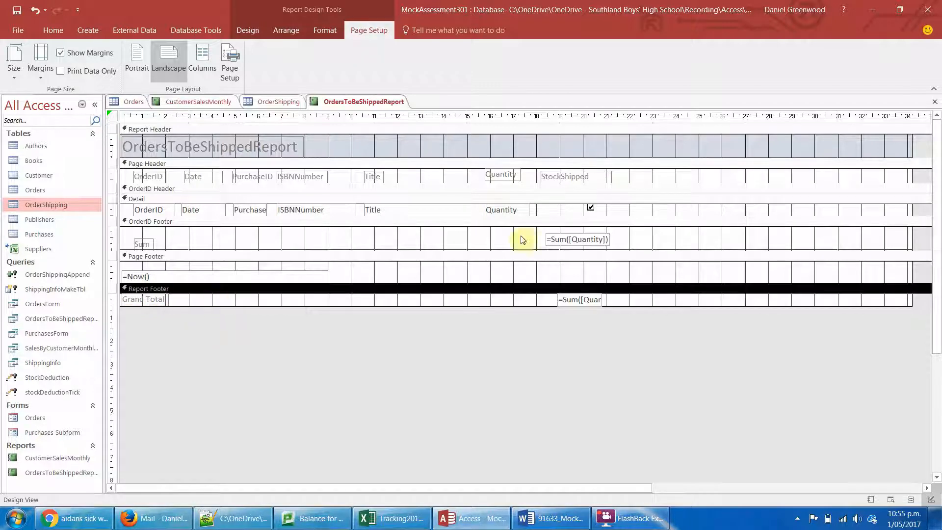
pyautogui.click(557, 301)
pyautogui.moveTo(557, 300); pyautogui.dragTo(538, 300)
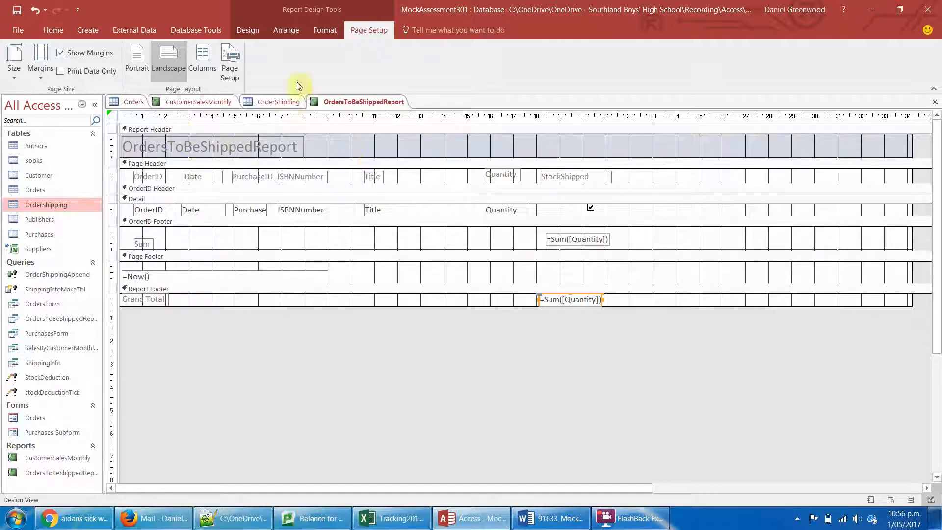
# - Add an unbound text box about 4.4 cm wide in the Detail section, beyond the StockShipped check box, and delete its attached label
pyautogui.click(323, 31)
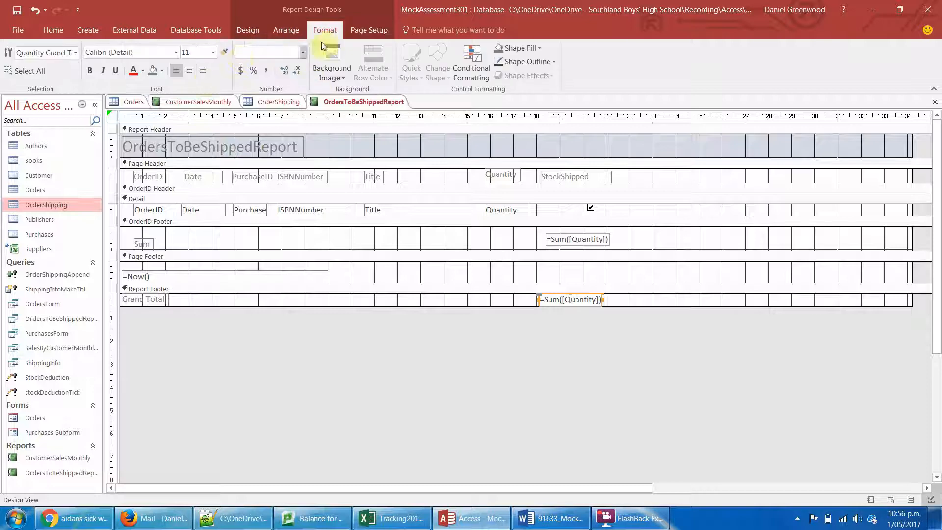
pyautogui.click(279, 31)
pyautogui.click(247, 31)
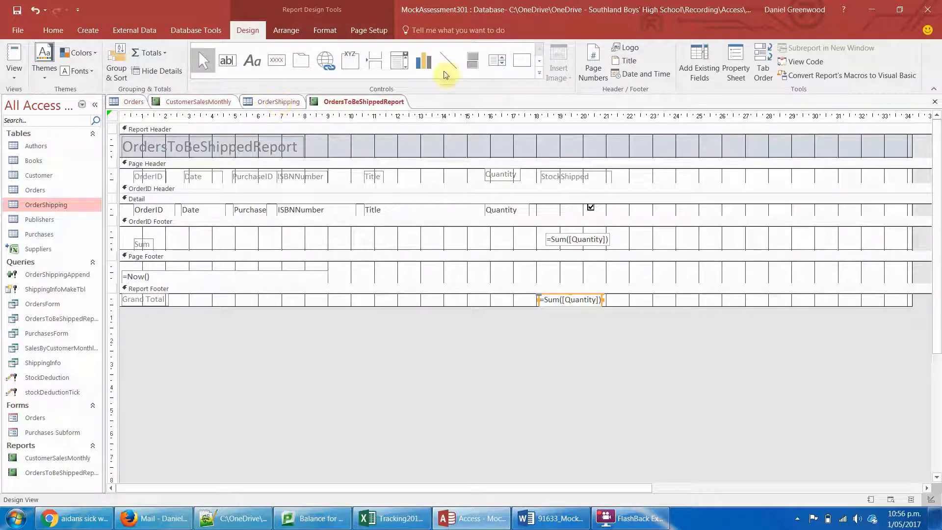
pyautogui.click(227, 60)
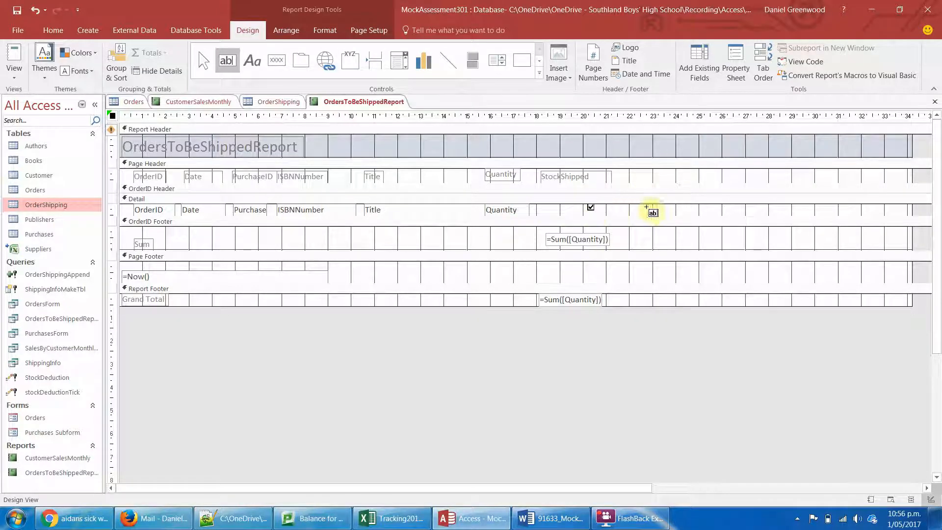
pyautogui.moveTo(636, 206); pyautogui.dragTo(735, 216)
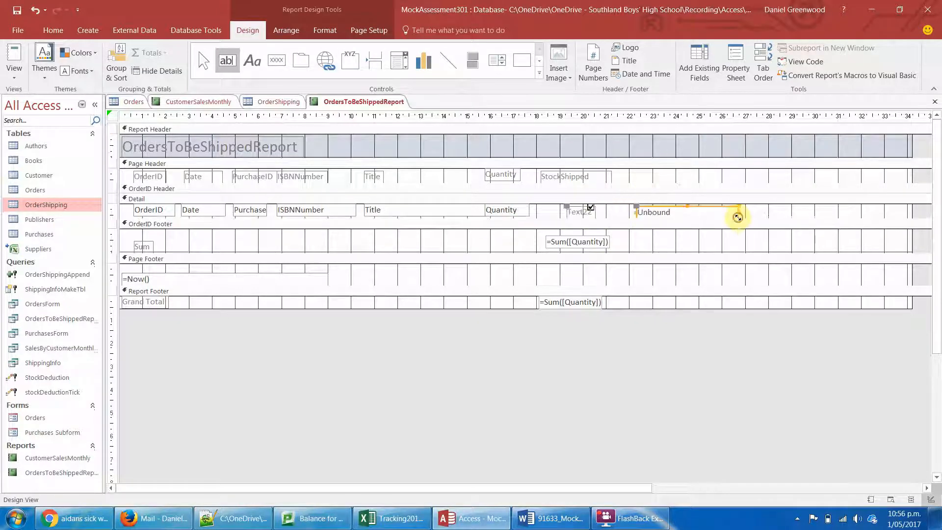
pyautogui.click(575, 209)
pyautogui.press('Delete')
pyautogui.click(652, 213)
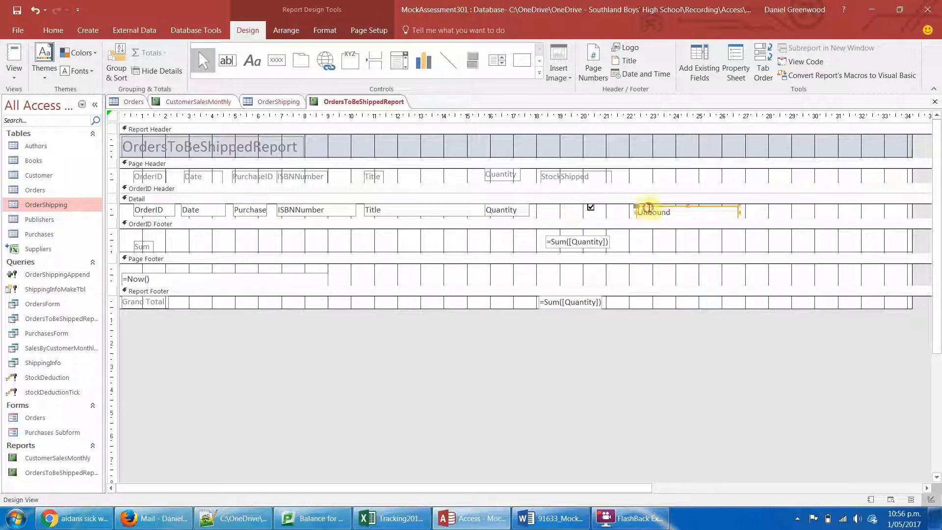
# - Open the new text box's data properties and view the fields available as its Control Source
pyautogui.rightClick(653, 214)
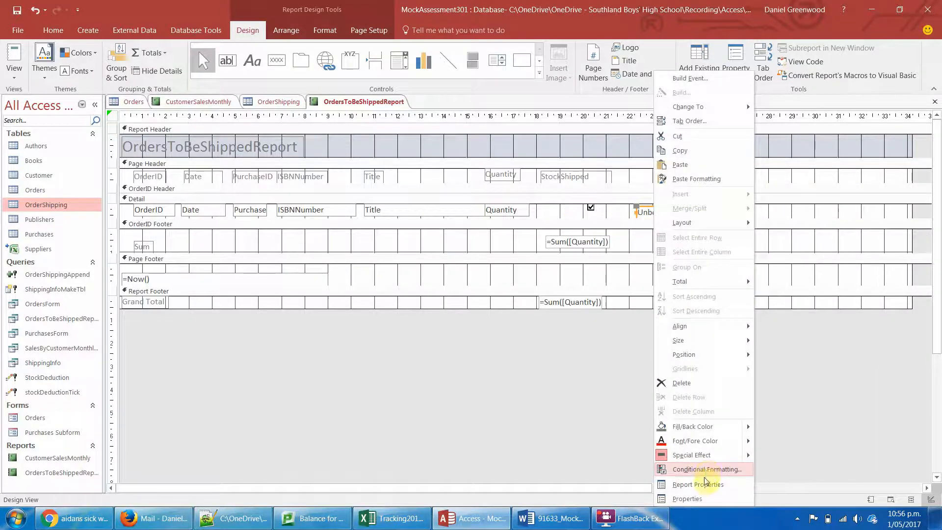
pyautogui.click(701, 501)
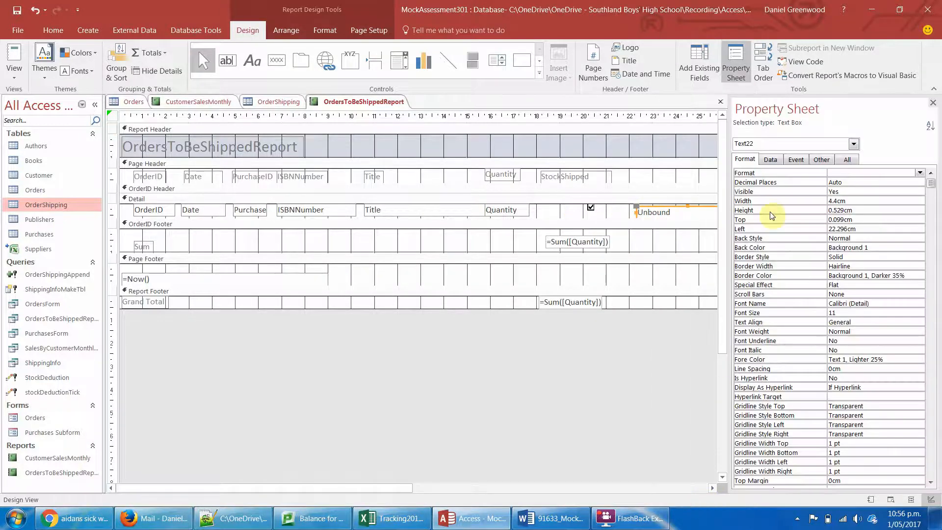
pyautogui.click(770, 160)
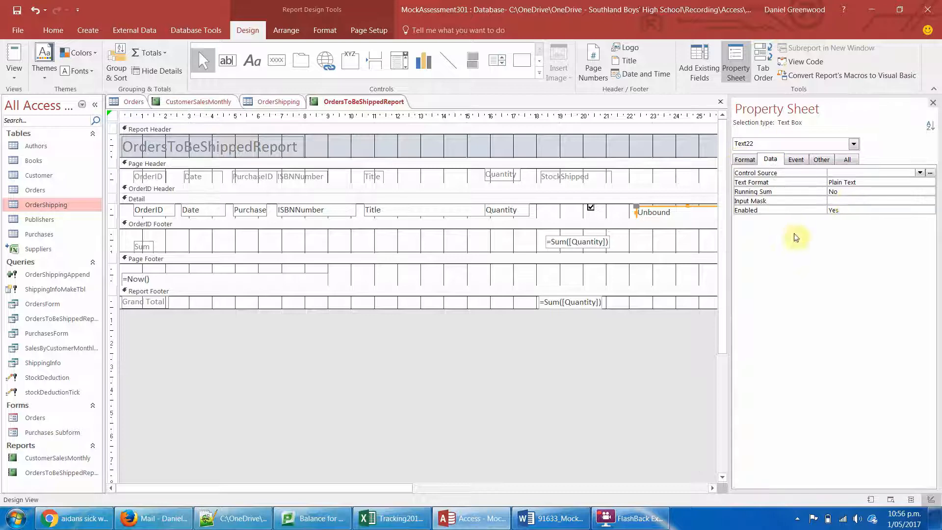
pyautogui.click(919, 173)
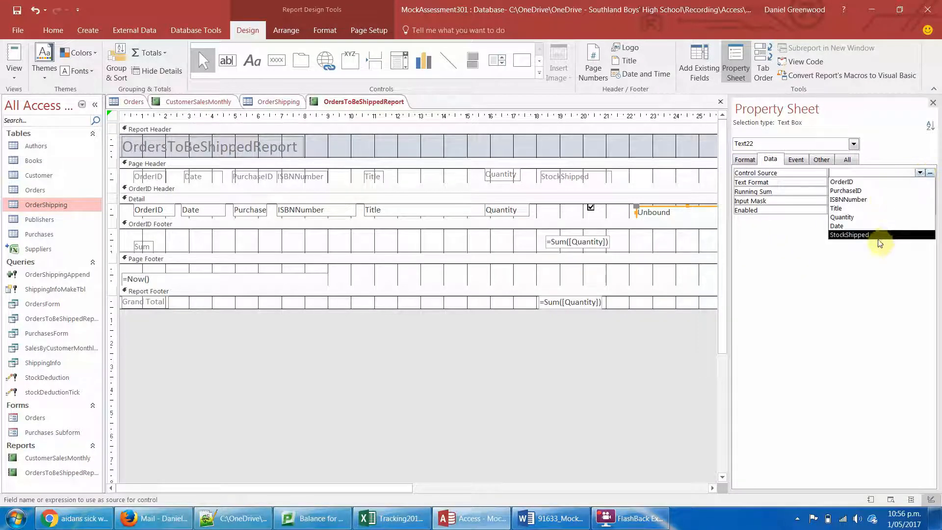
# - Browse the OrderShipping table's fields in the Expression Builder for the text box's Control Source, then cancel without entering an expression
pyautogui.click(929, 172)
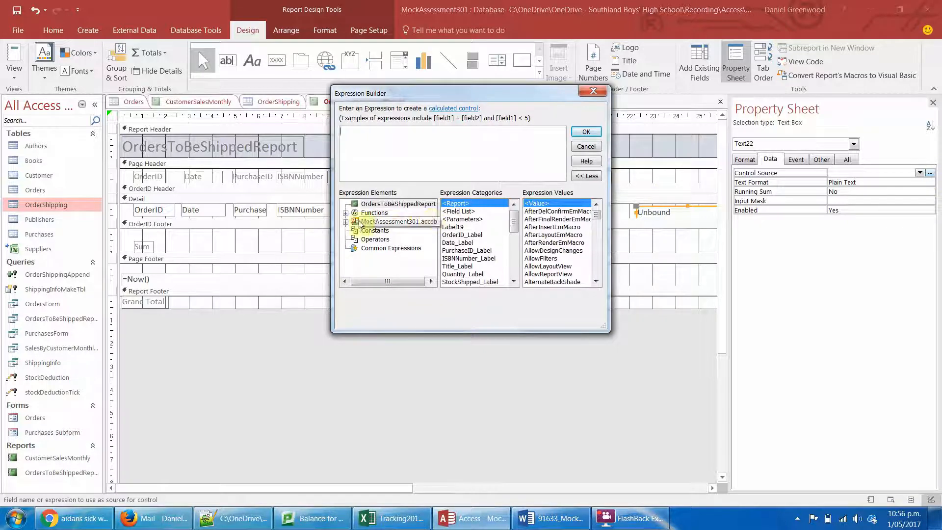
pyautogui.click(345, 221)
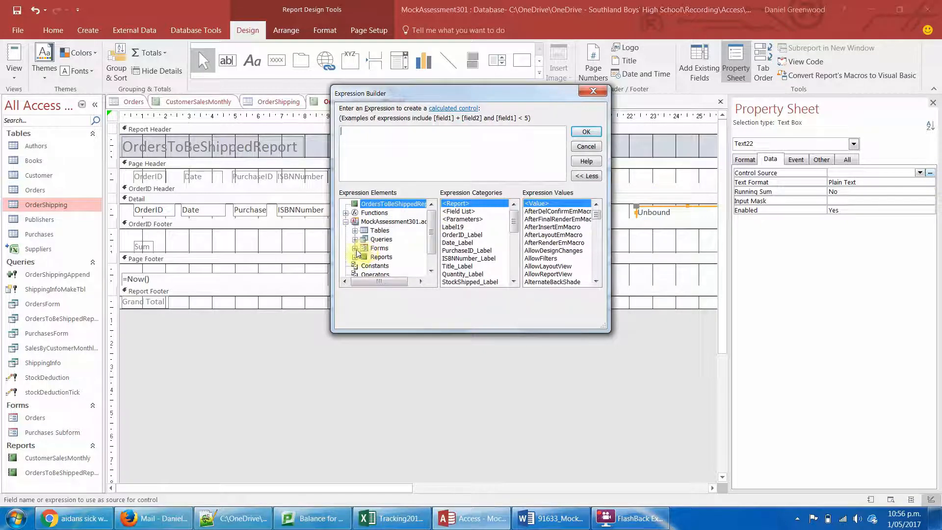
pyautogui.click(355, 230)
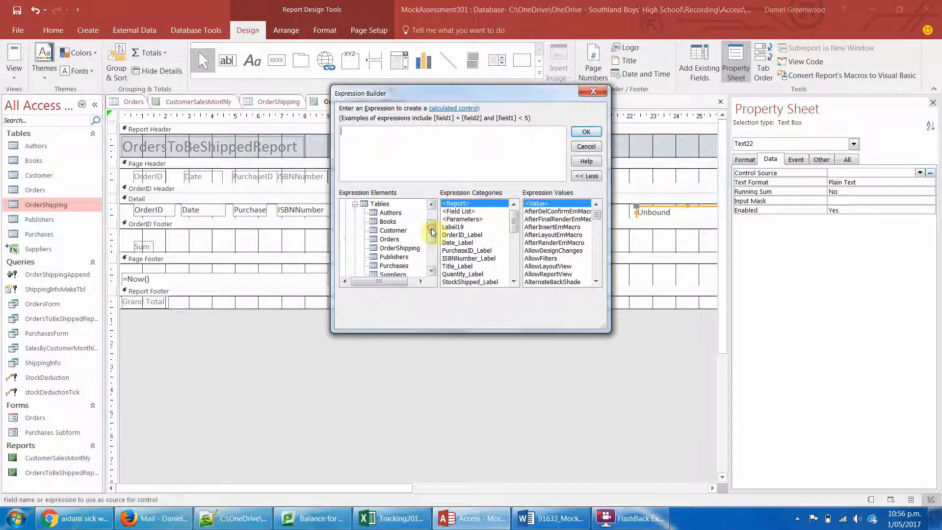
pyautogui.moveTo(432, 232); pyautogui.dragTo(431, 235)
pyautogui.click(409, 231)
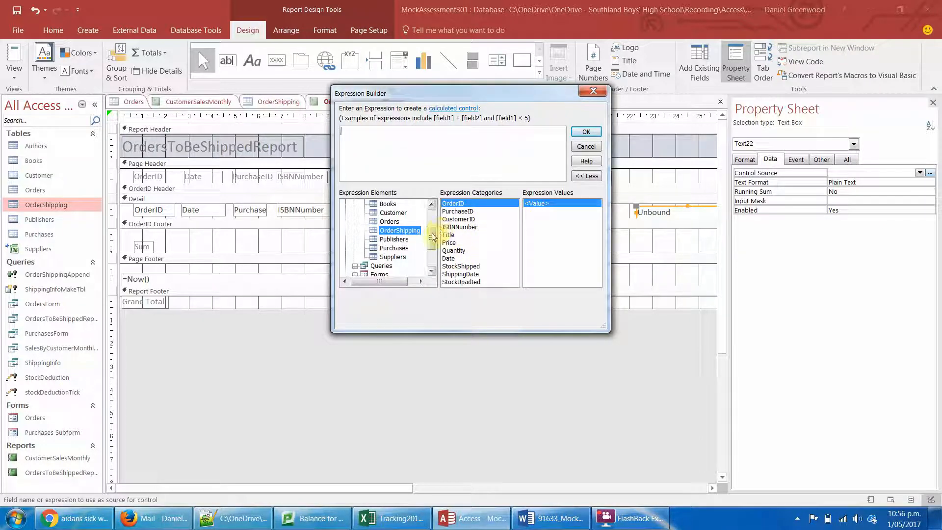
pyautogui.moveTo(434, 233); pyautogui.dragTo(434, 241)
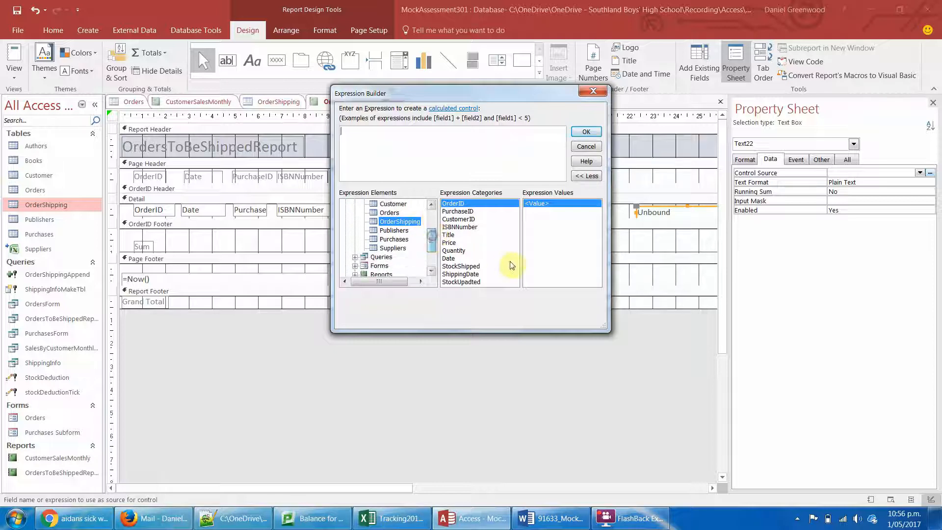
pyautogui.click(478, 267)
pyautogui.click(476, 282)
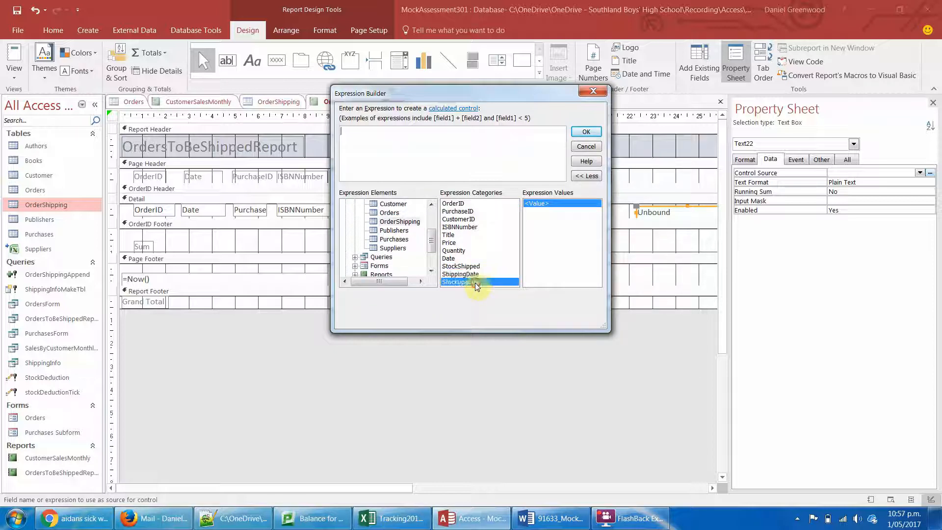
pyautogui.click(452, 251)
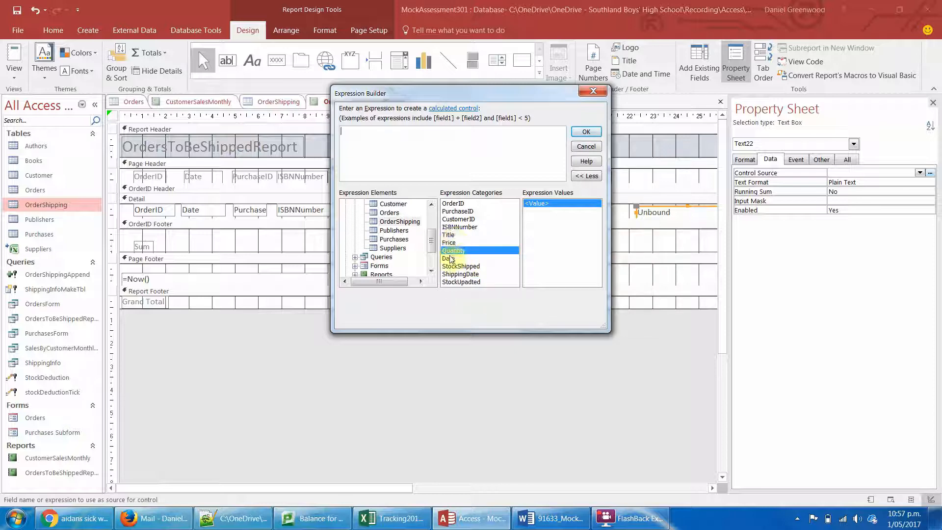
pyautogui.moveTo(434, 236); pyautogui.dragTo(435, 232)
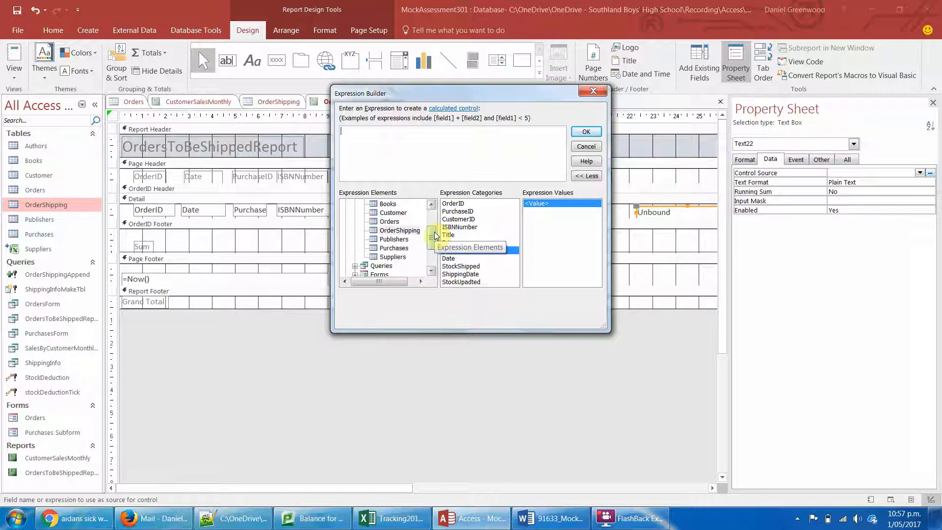
pyautogui.click(586, 147)
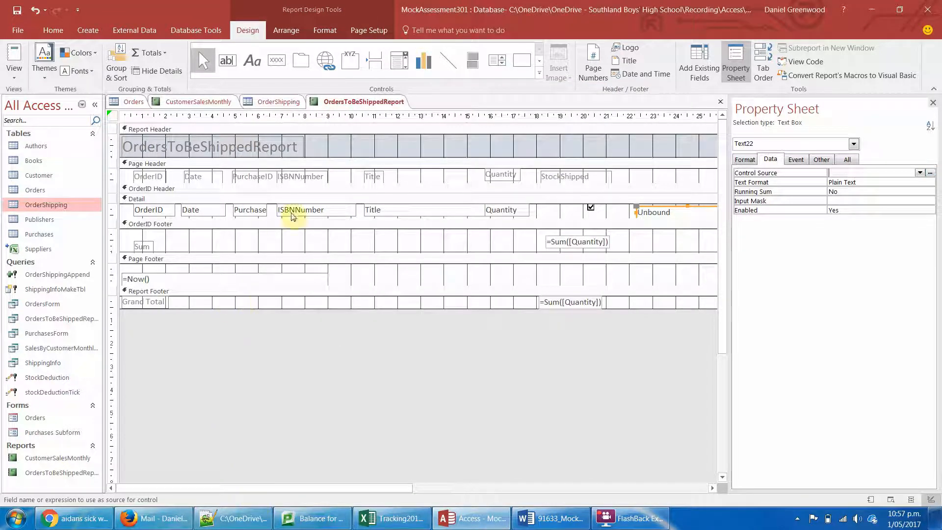
# - Open the OrderShipping table's design as read-only to check its fields
pyautogui.click(277, 102)
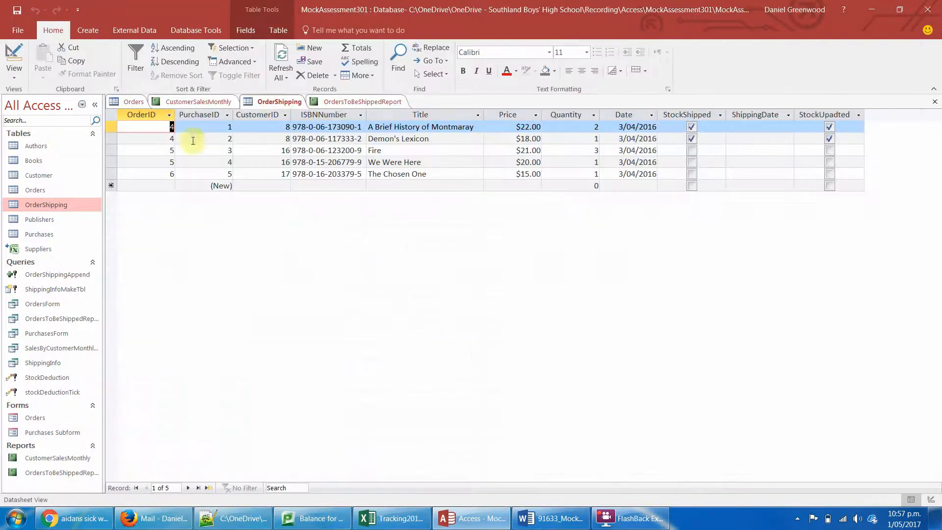
pyautogui.click(14, 55)
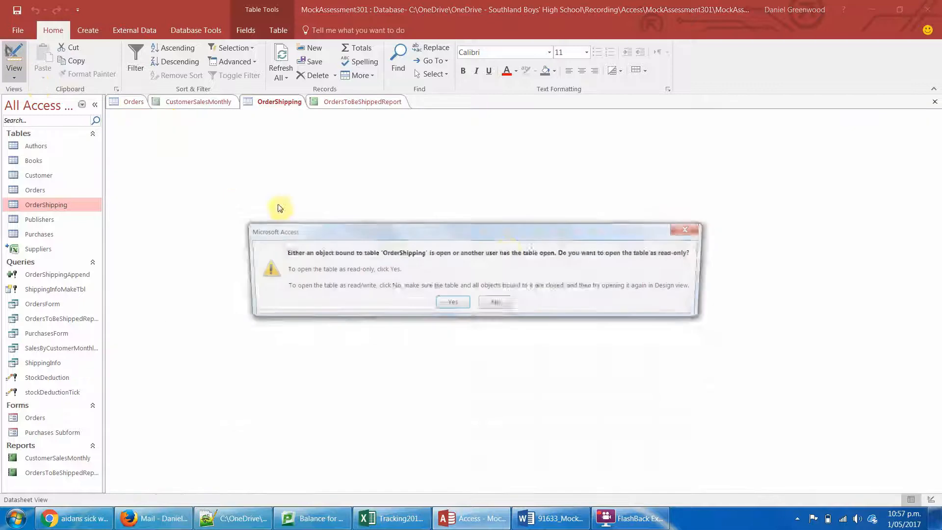
pyautogui.click(464, 307)
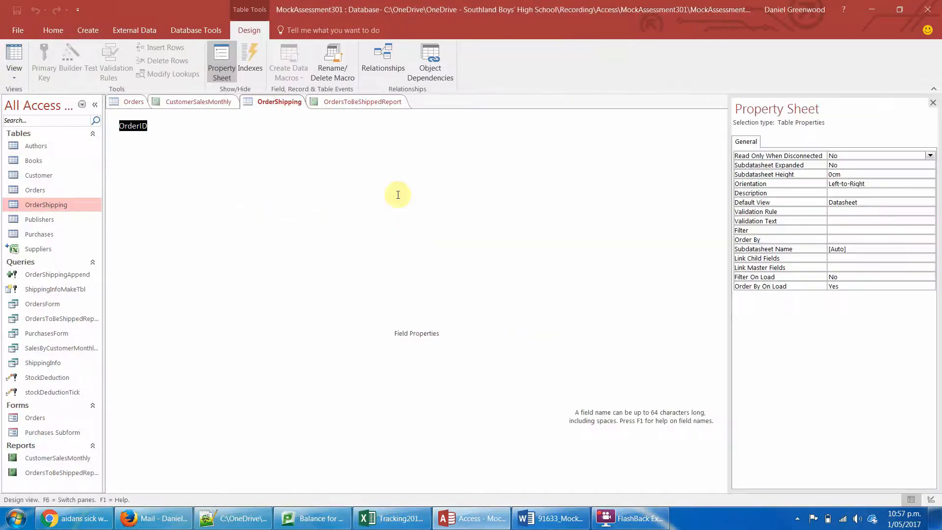
# - Close all open database objects from the OrdersToBeShippedReport report, saving the report design changes
pyautogui.click(353, 102)
pyautogui.rightClick(357, 102)
pyautogui.click(365, 103)
pyautogui.rightClick(370, 104)
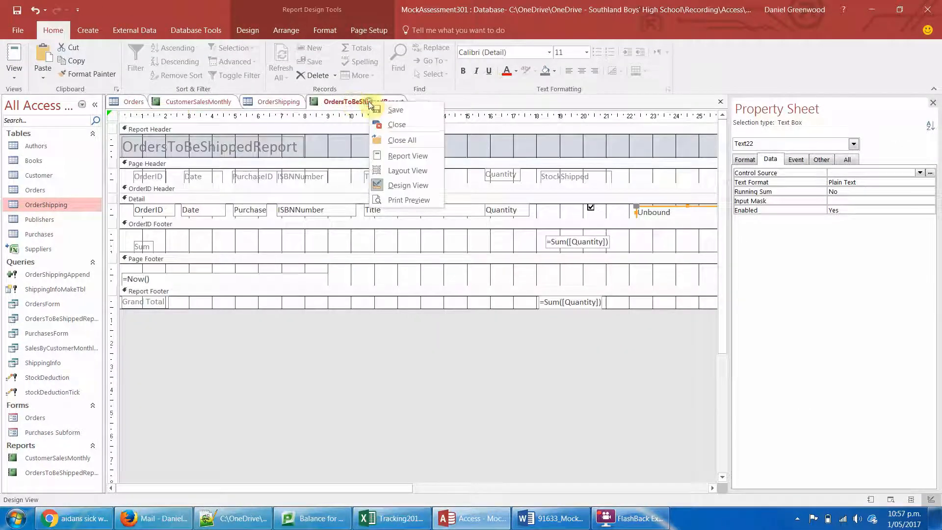
pyautogui.click(396, 142)
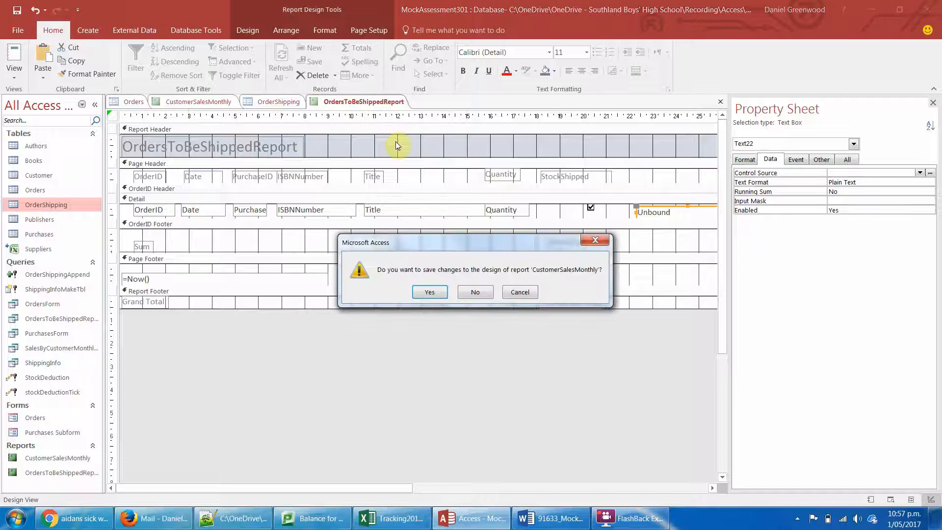
pyautogui.press('Return')
pyautogui.press('Return')
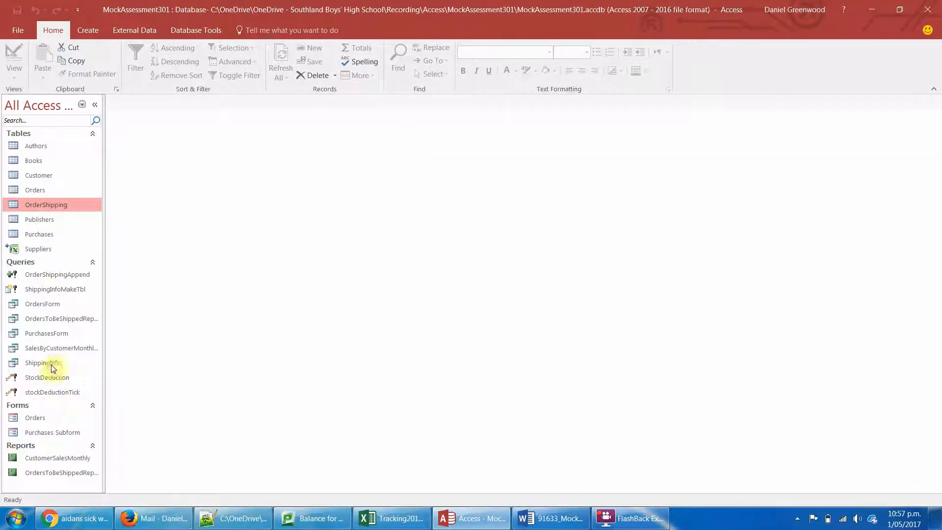
# - Widen the object list to show full names, open the OrdersToBeShippedReport query in Design View and select its first empty field column
pyautogui.click(56, 349)
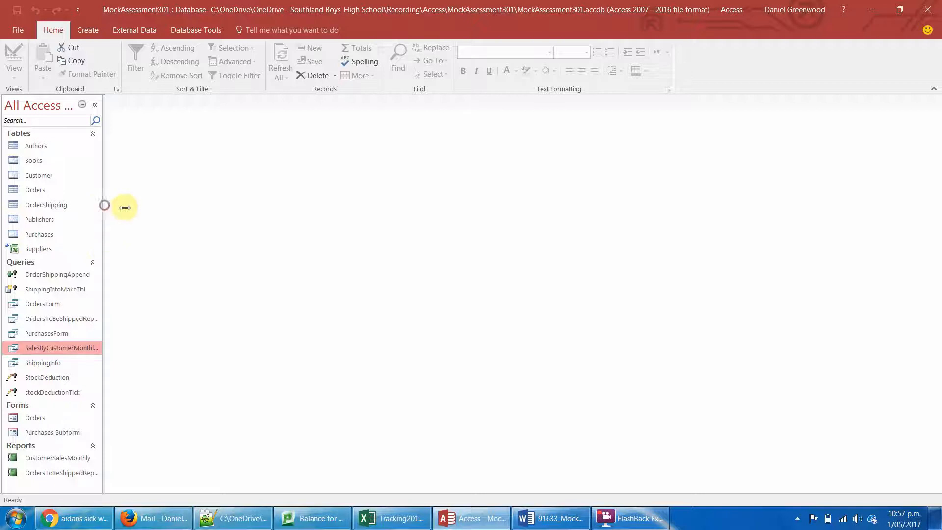
pyautogui.moveTo(103, 205); pyautogui.dragTo(135, 210)
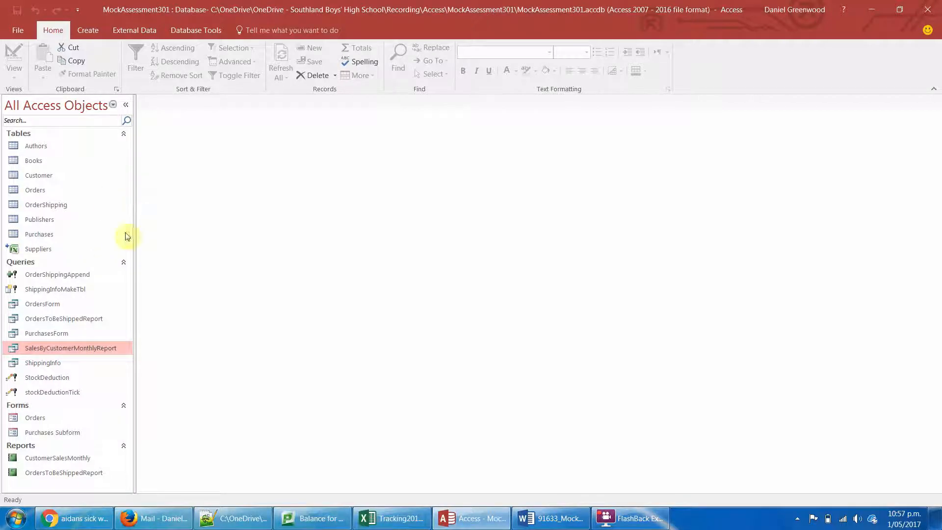
pyautogui.click(69, 320)
pyautogui.rightClick(70, 321)
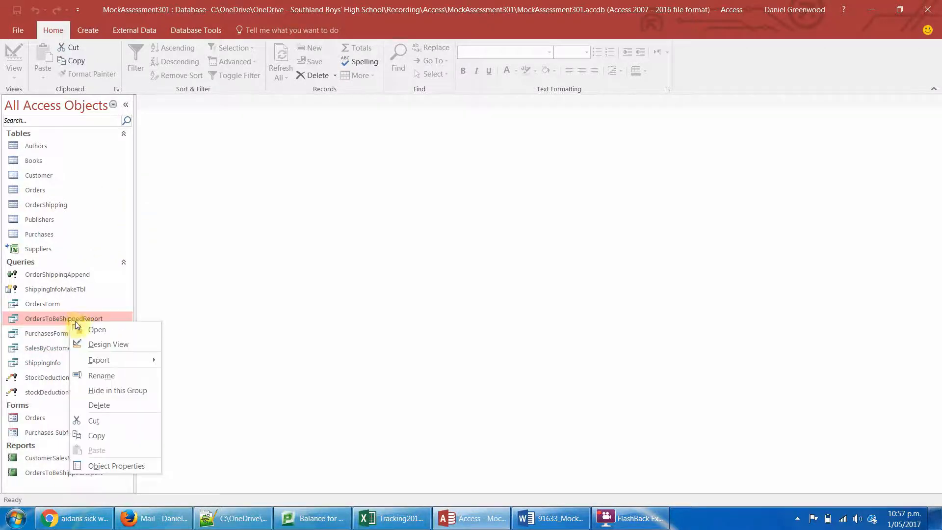
pyautogui.click(94, 344)
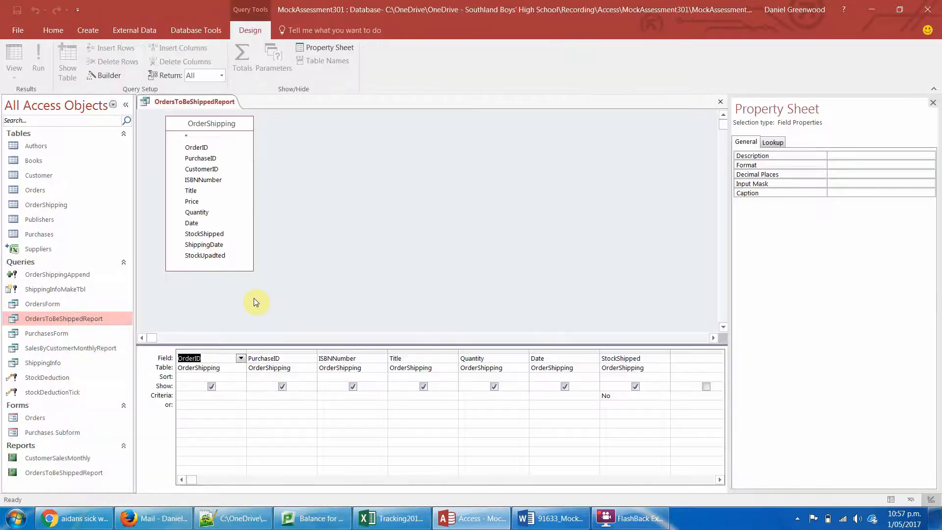
pyautogui.click(685, 358)
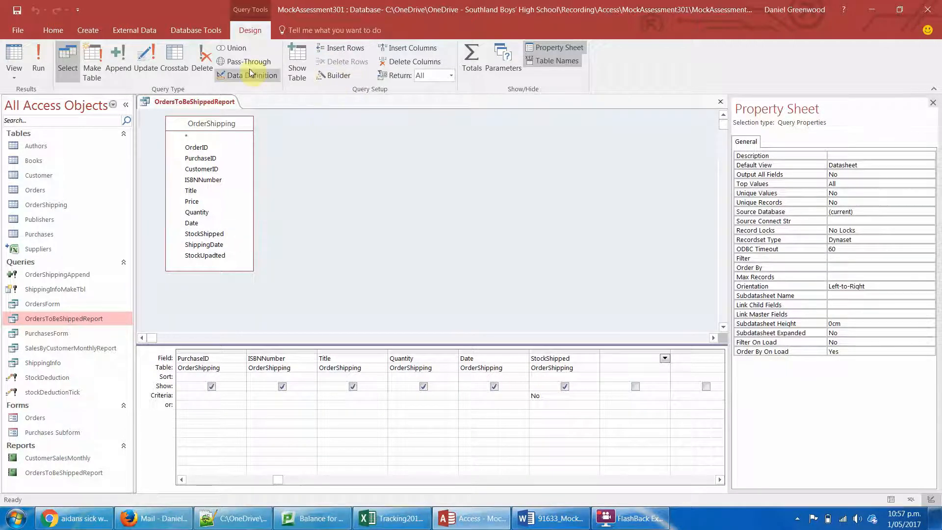
# - Add the Orders, Purchases and Books tables to the OrdersToBeShippedReport query
pyautogui.click(290, 71)
pyautogui.moveTo(481, 198); pyautogui.dragTo(503, 126)
pyautogui.click(425, 197)
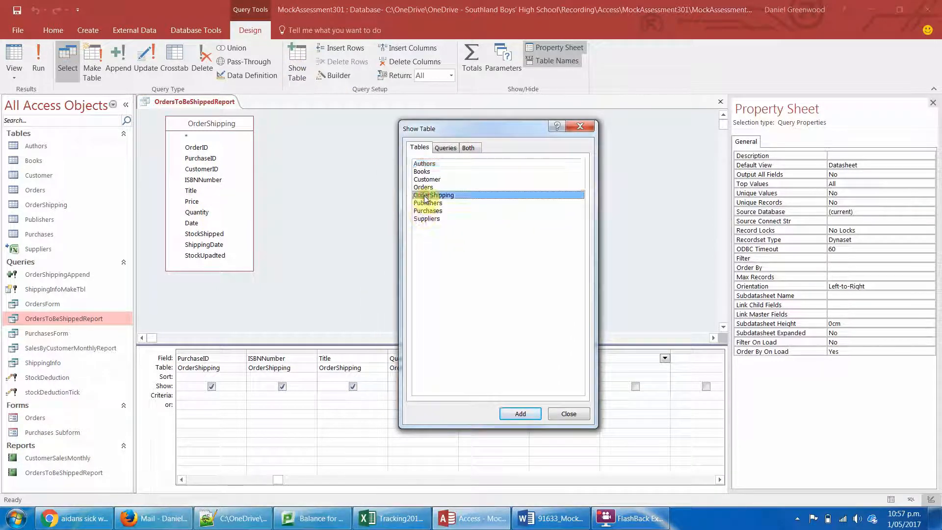
pyautogui.click(425, 189)
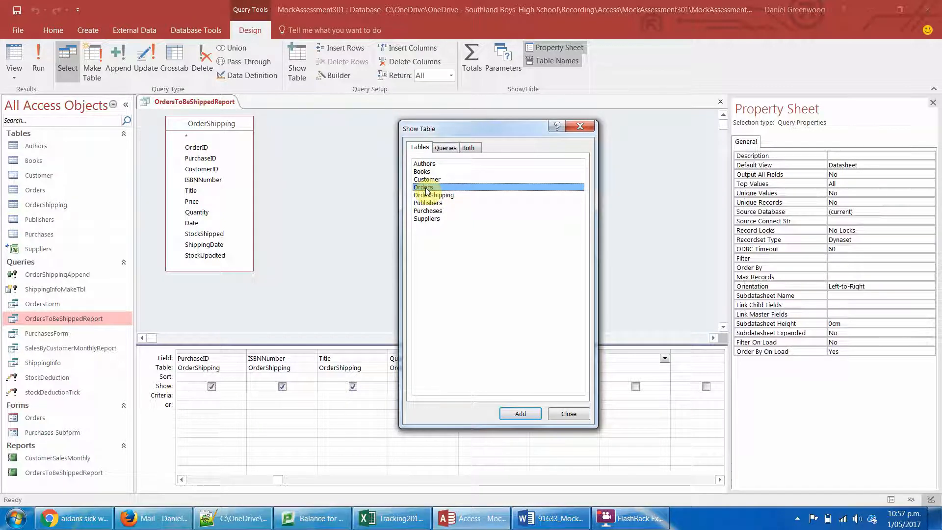
pyautogui.doubleClick(426, 190)
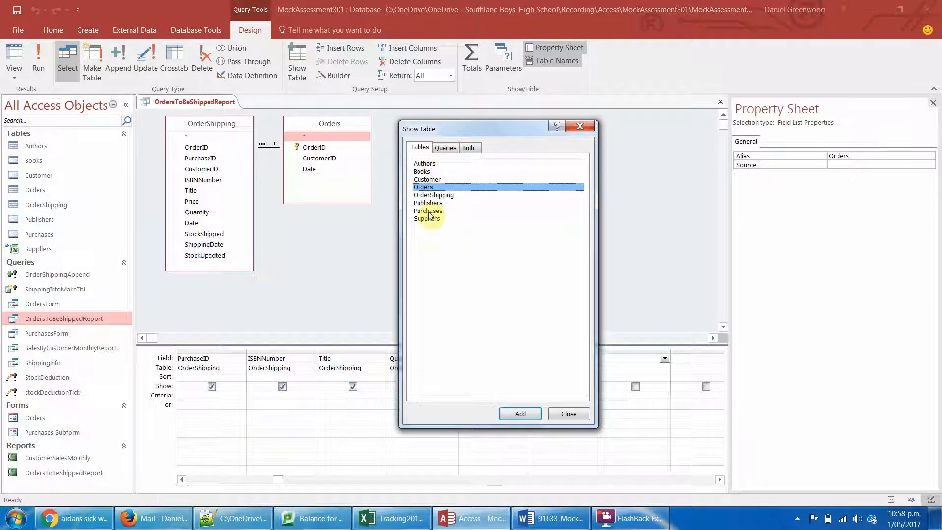
pyautogui.doubleClick(428, 211)
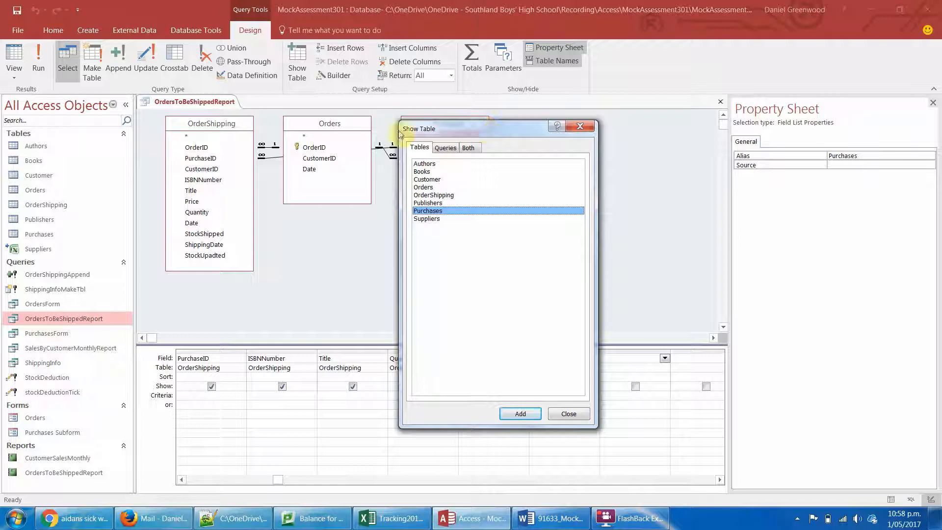
pyautogui.click(351, 123)
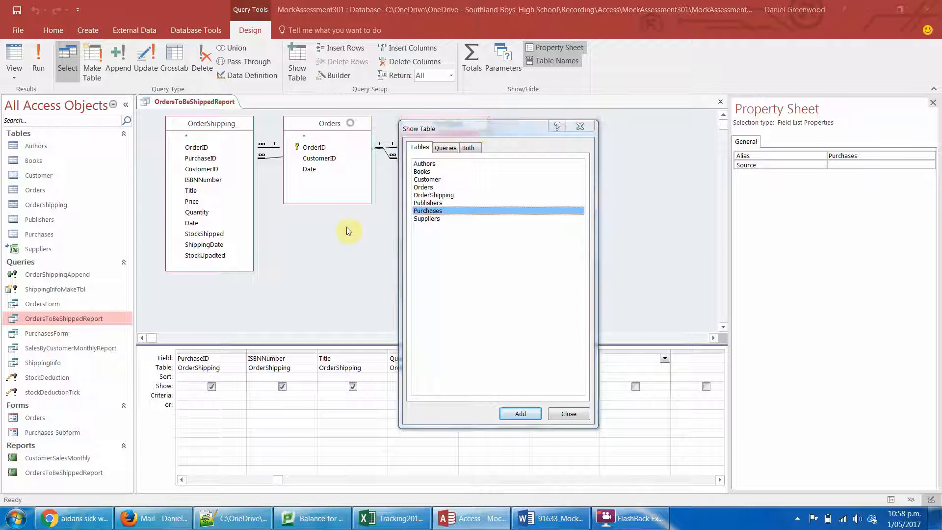
pyautogui.doubleClick(427, 173)
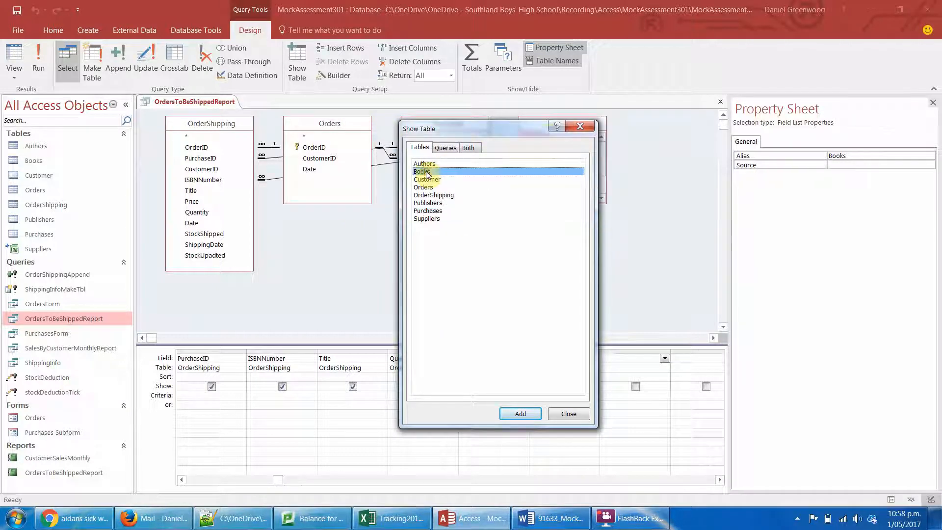
# - Close the table picker and spread out the Orders and Purchases field lists to check how the query's tables are joined
pyautogui.click(571, 124)
pyautogui.click(484, 198)
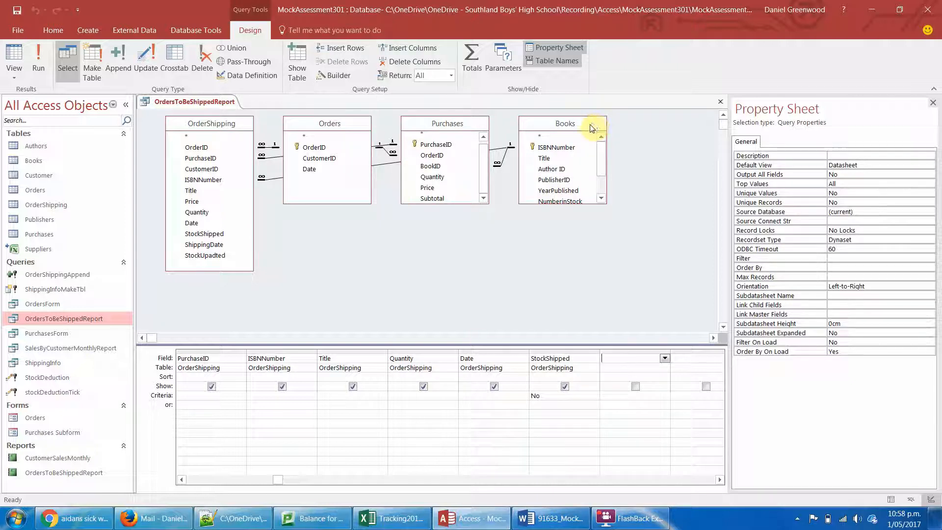
pyautogui.moveTo(602, 160); pyautogui.dragTo(605, 178)
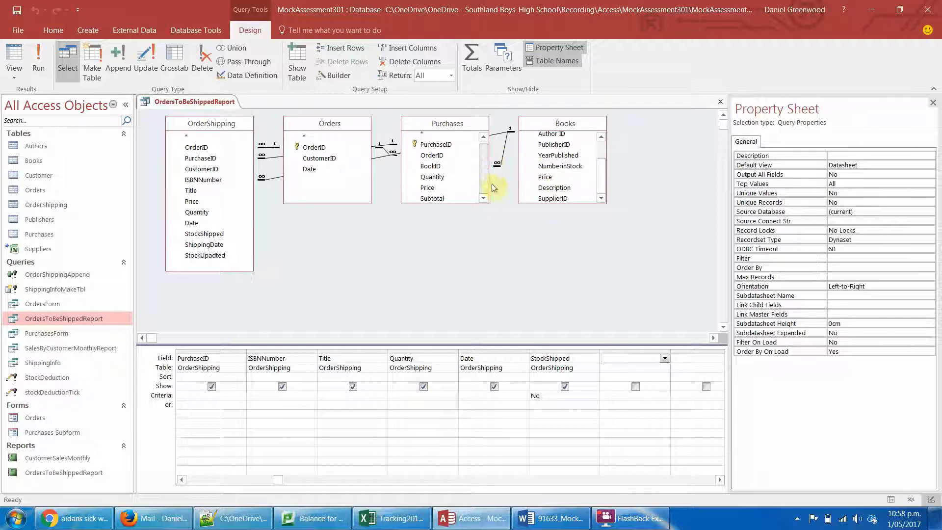
pyautogui.click(332, 126)
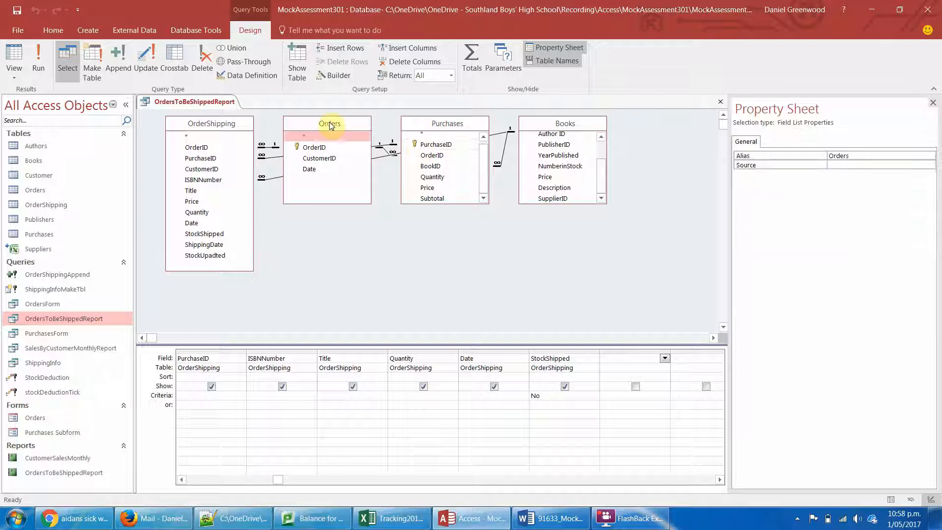
pyautogui.moveTo(331, 126); pyautogui.dragTo(339, 208)
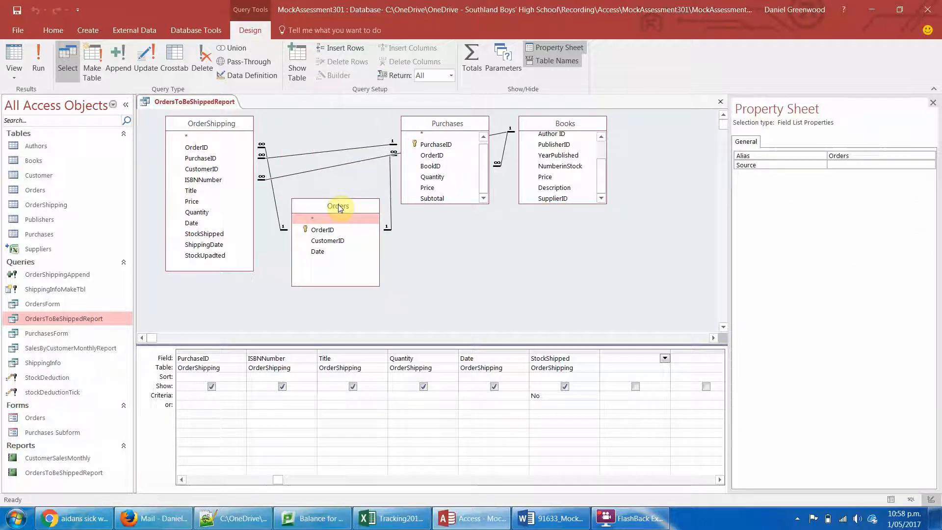
pyautogui.moveTo(448, 123); pyautogui.dragTo(448, 132)
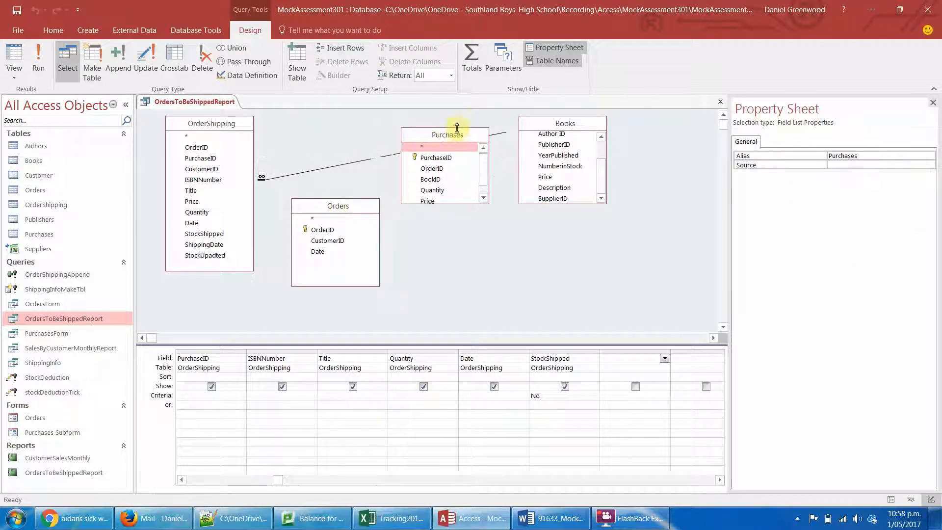
# - Remove the Orders and Purchases tables from the OrdersToBeShippedReport query, keeping OrderShipping and Books
pyautogui.click(326, 206)
pyautogui.rightClick(326, 206)
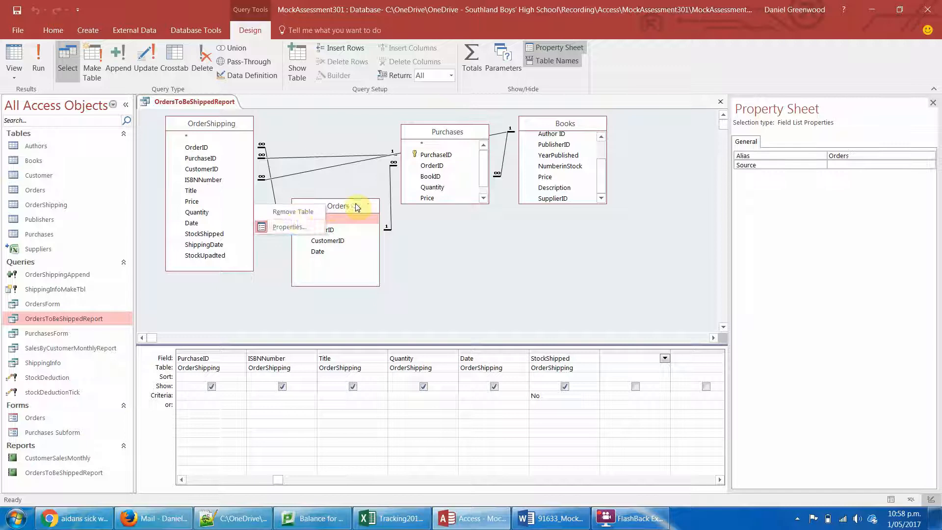
pyautogui.click(290, 212)
pyautogui.moveTo(433, 136); pyautogui.dragTo(358, 209)
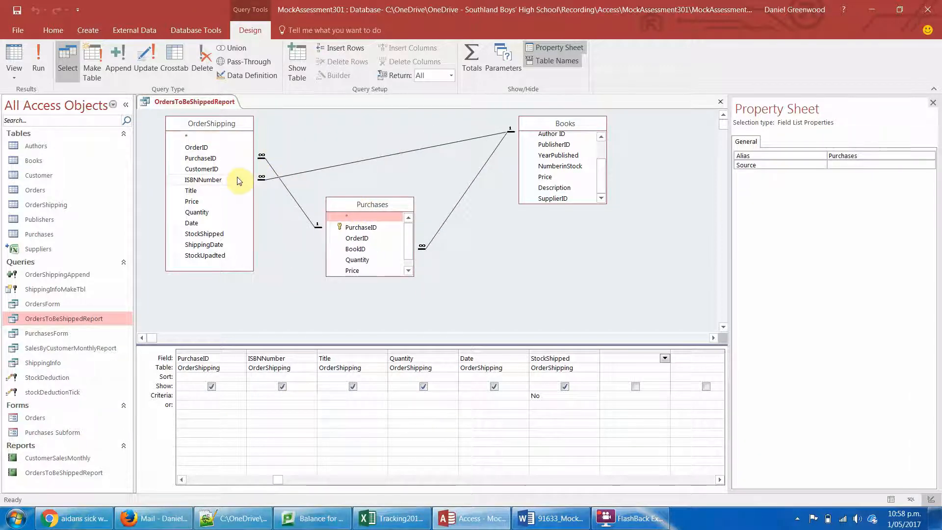
pyautogui.moveTo(534, 126); pyautogui.dragTo(479, 130)
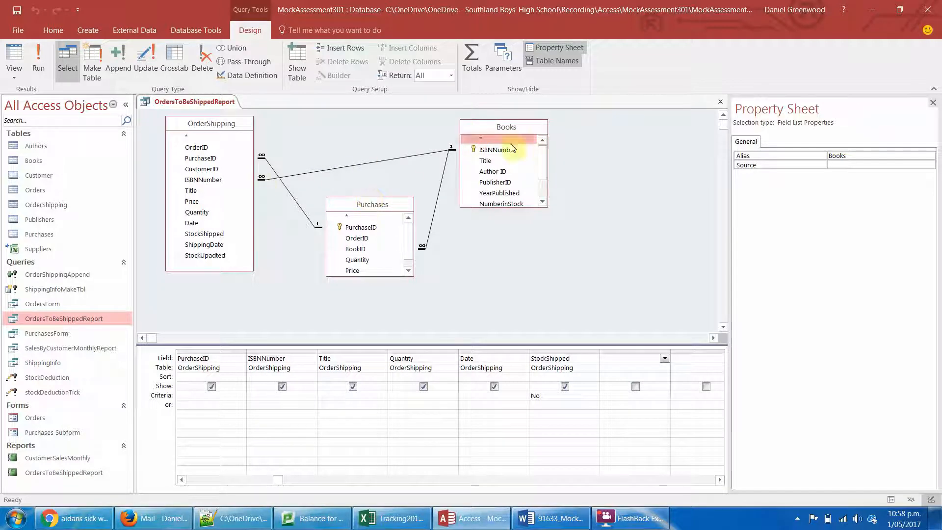
pyautogui.click(384, 206)
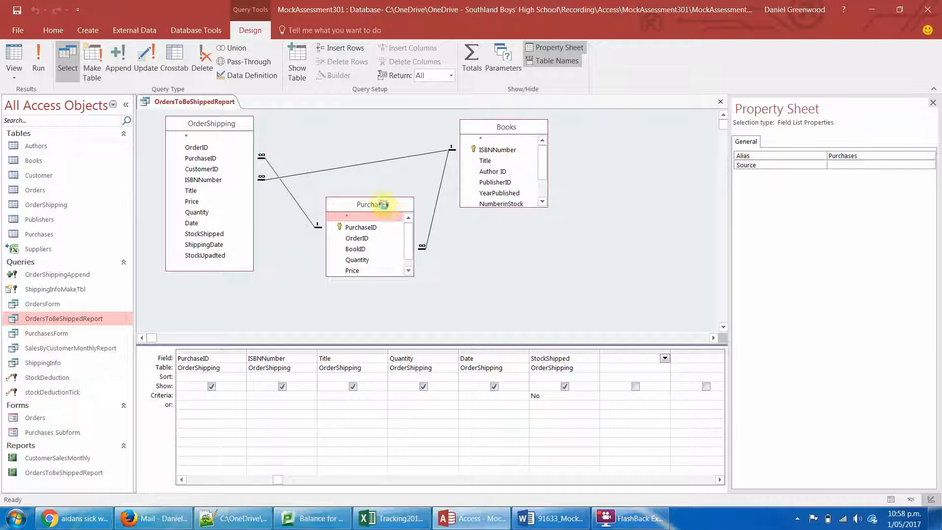
pyautogui.press('Delete')
# - Move the Books field list beside OrderShipping, enlarge it to show all fields, and add its NumberinStock field to the query
pyautogui.click(504, 127)
pyautogui.moveTo(489, 134); pyautogui.dragTo(340, 134)
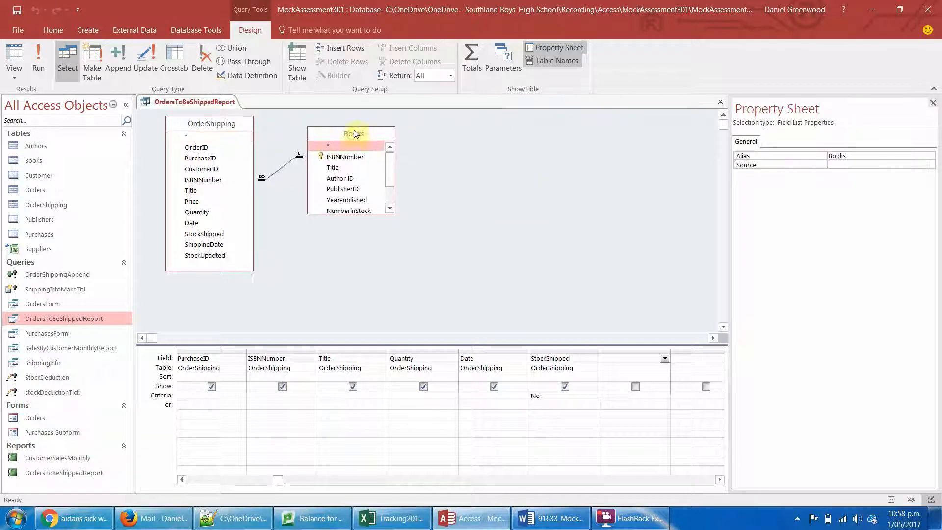
pyautogui.moveTo(380, 208); pyautogui.dragTo(381, 245)
pyautogui.doubleClick(361, 207)
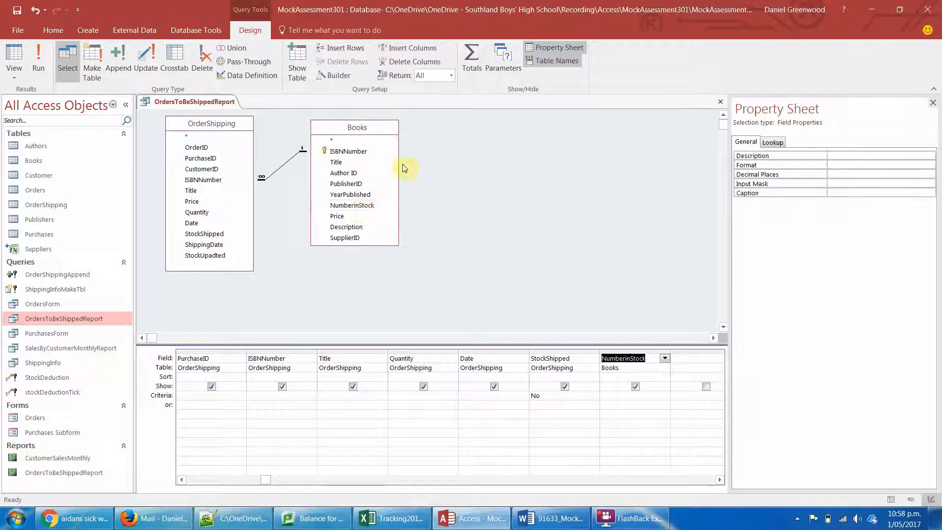
# - Run the OrdersToBeShippedReport query to check its records, and close it with the design changes saved
pyautogui.click(39, 58)
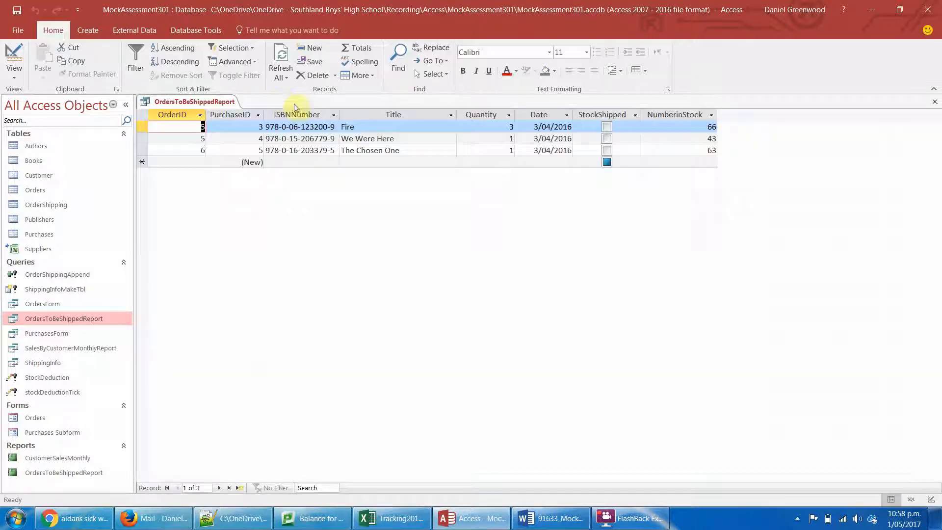
pyautogui.rightClick(189, 107)
pyautogui.click(216, 125)
pyautogui.press('Return')
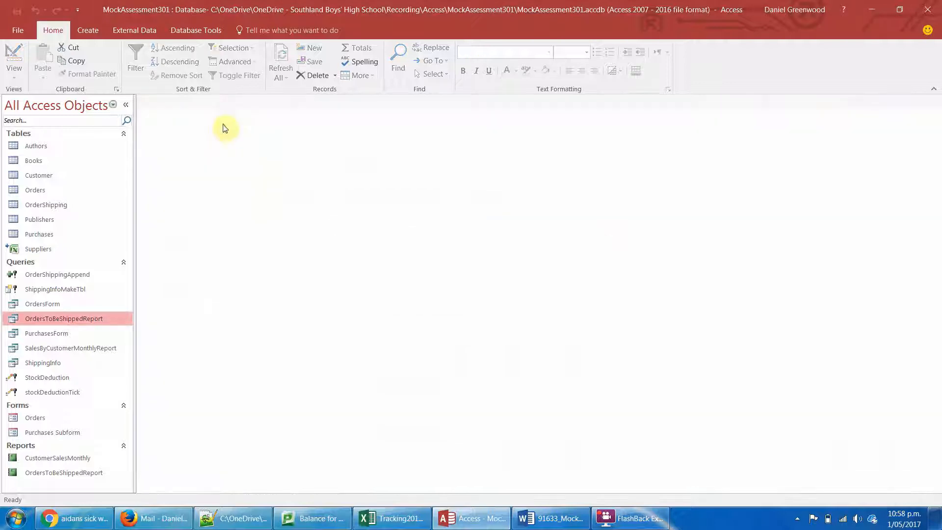
# - Open the OrdersToBeShippedReport report in Design View and set the unbound Detail text box's control source to NumberinStock
pyautogui.doubleClick(74, 474)
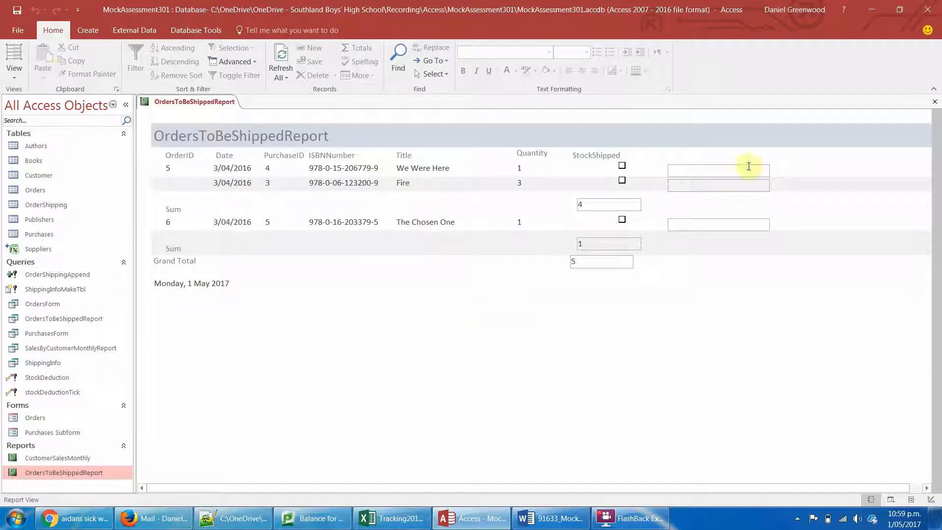
pyautogui.click(14, 72)
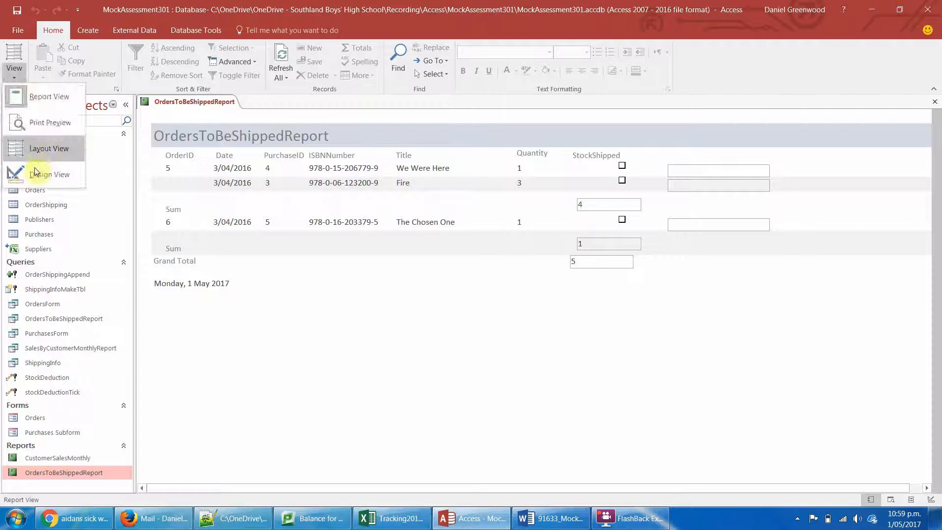
pyautogui.click(69, 188)
pyautogui.click(686, 212)
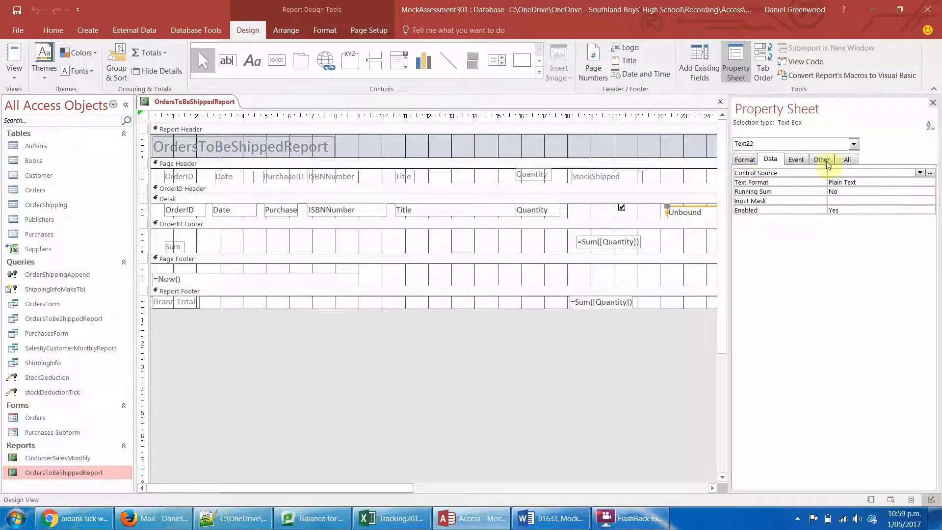
pyautogui.click(919, 173)
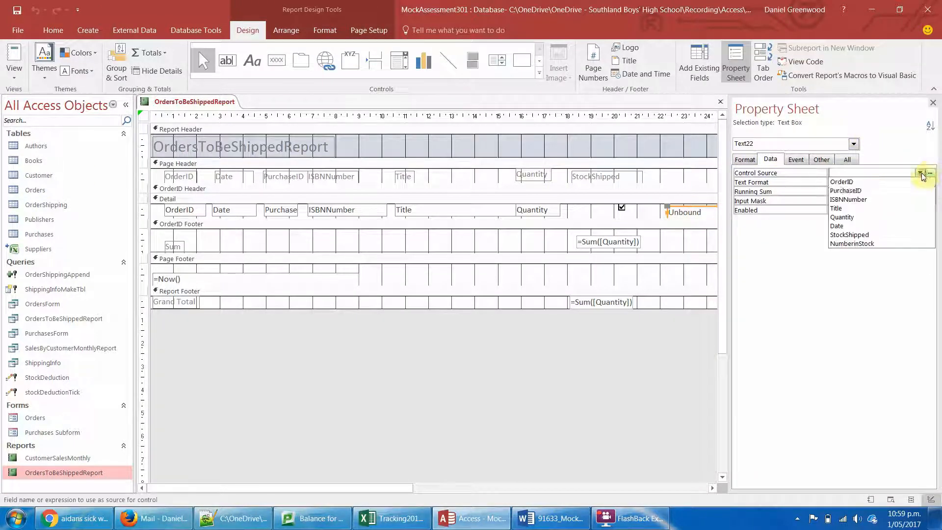
pyautogui.click(863, 244)
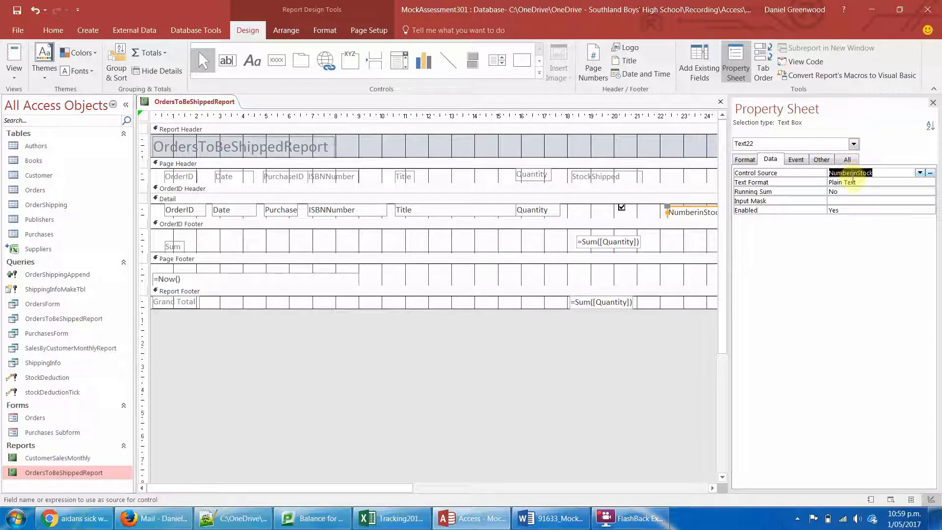
# - Edit the NumberinStock text box's control source in the Expression Builder, browsing the OrdersToBeShippedReport query's fields, and accept it as =[NumberinStock]
pyautogui.click(684, 233)
pyautogui.click(707, 211)
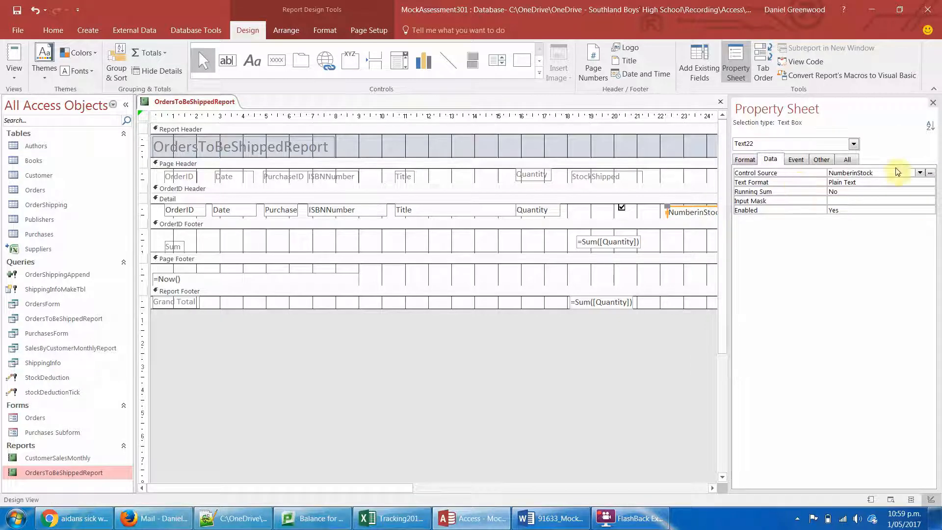
pyautogui.click(930, 173)
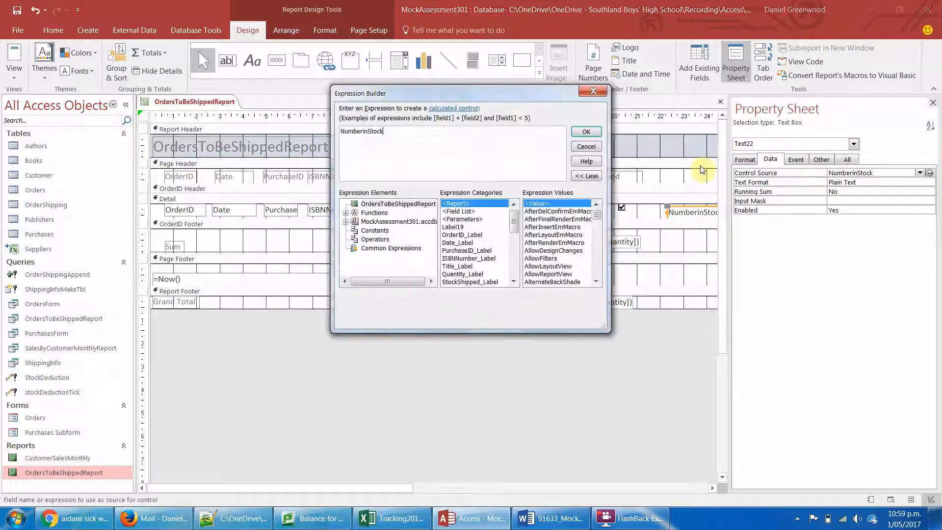
pyautogui.click(346, 222)
pyautogui.click(355, 239)
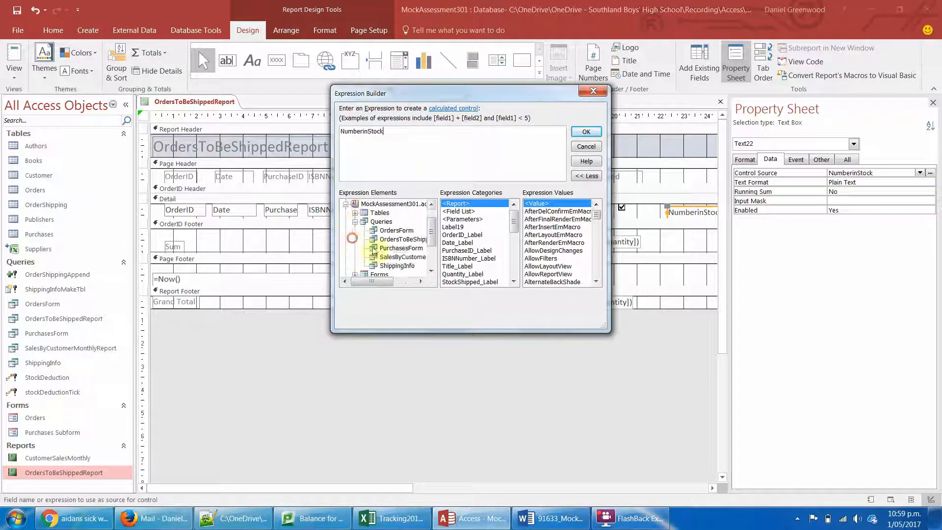
pyautogui.moveTo(432, 237)
pyautogui.mouseDown()
pyautogui.moveTo(436, 255)
pyautogui.moveTo(436, 244)
pyautogui.mouseUp()
pyautogui.click(404, 231)
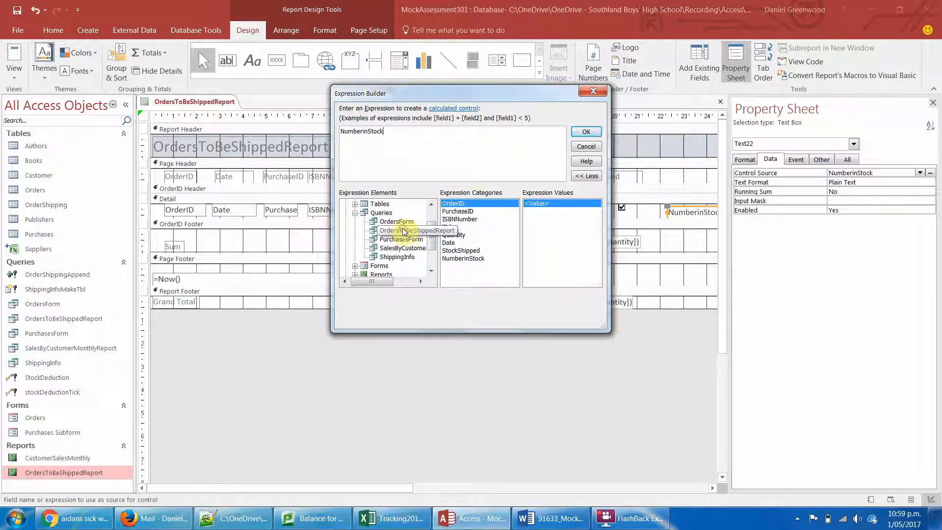
pyautogui.click(467, 259)
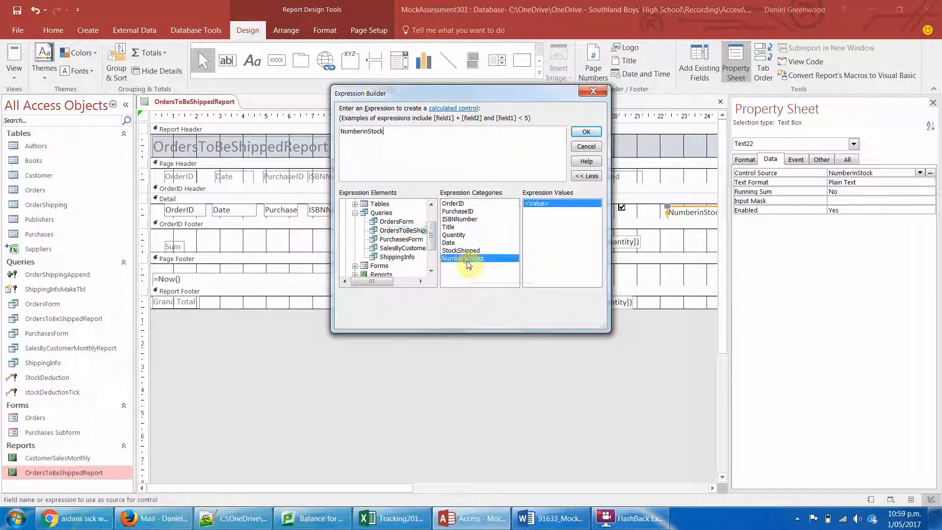
pyautogui.click(585, 134)
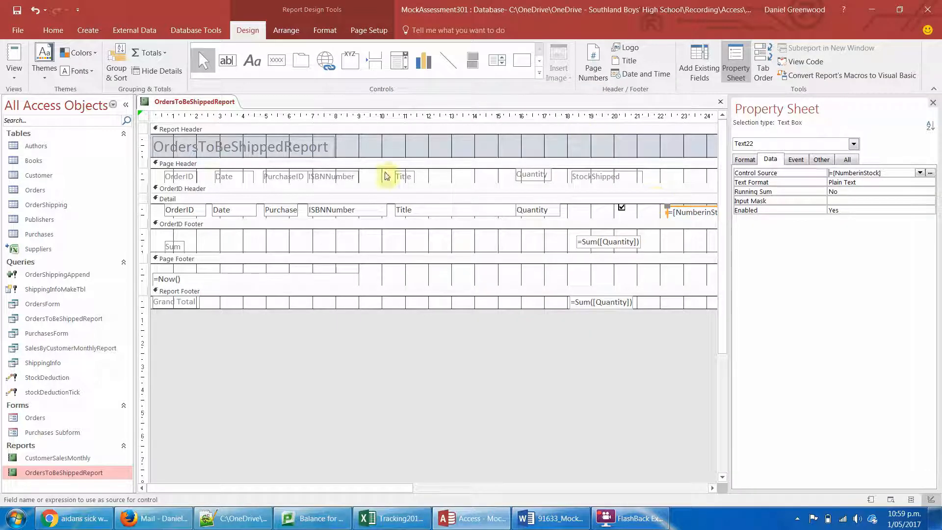
# - Check the report in Report View, and in Layout View move the order sum boxes under the Quantity column
pyautogui.click(14, 56)
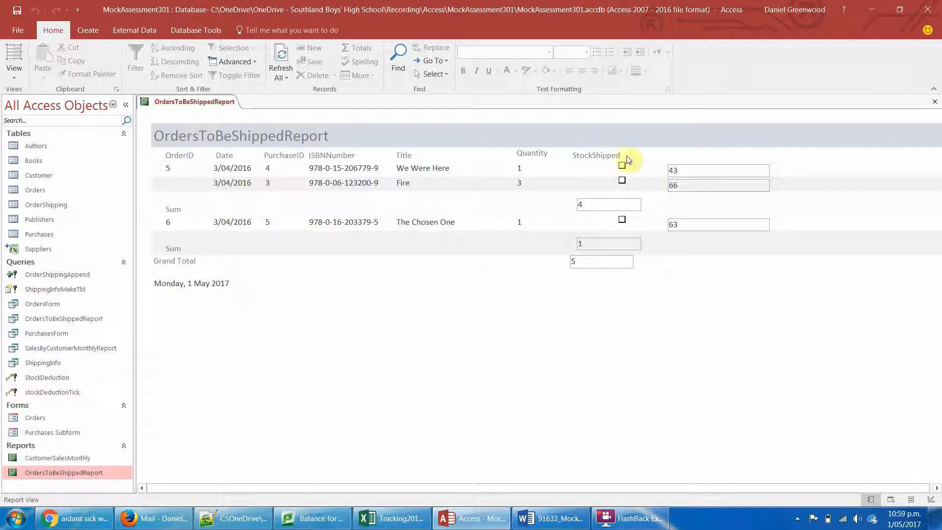
pyautogui.click(614, 157)
pyautogui.click(618, 170)
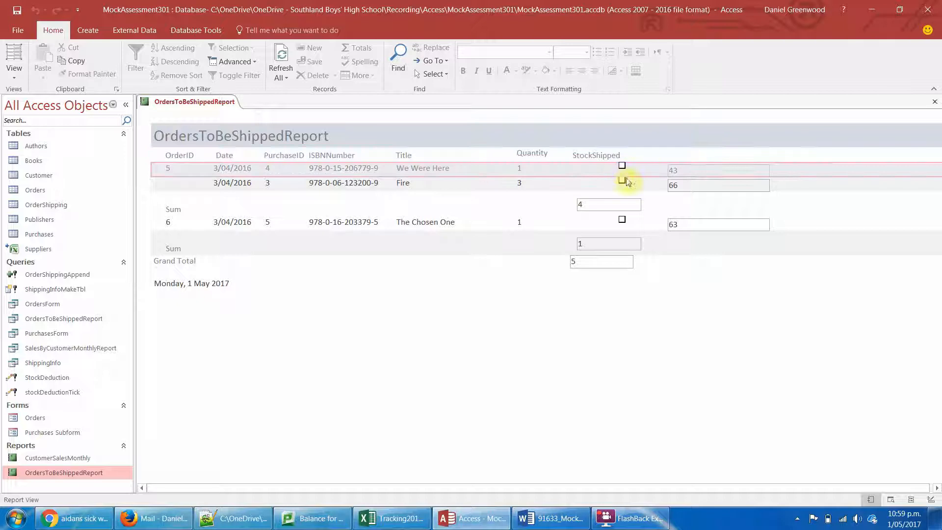
pyautogui.click(608, 202)
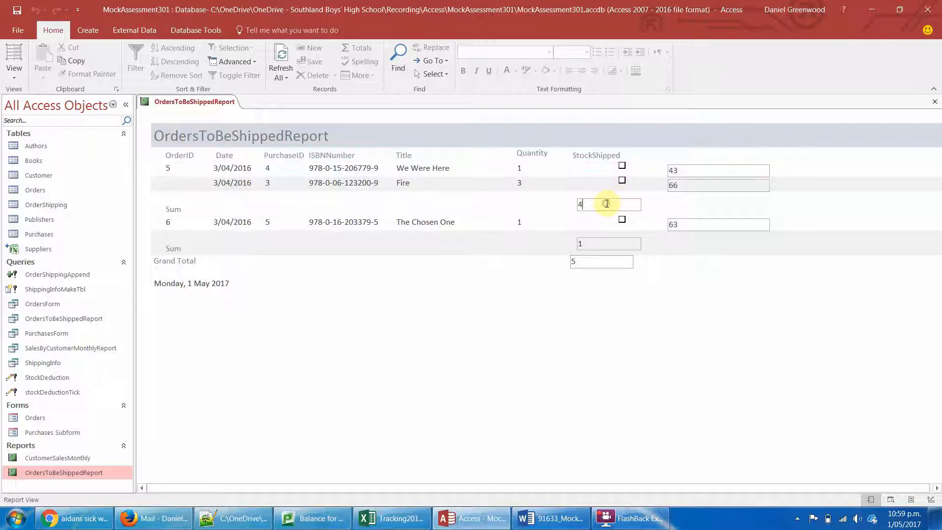
pyautogui.click(14, 57)
pyautogui.moveTo(654, 196); pyautogui.dragTo(522, 209)
# - Delete the StockShipped check box and its column heading from the report
pyautogui.click(622, 165)
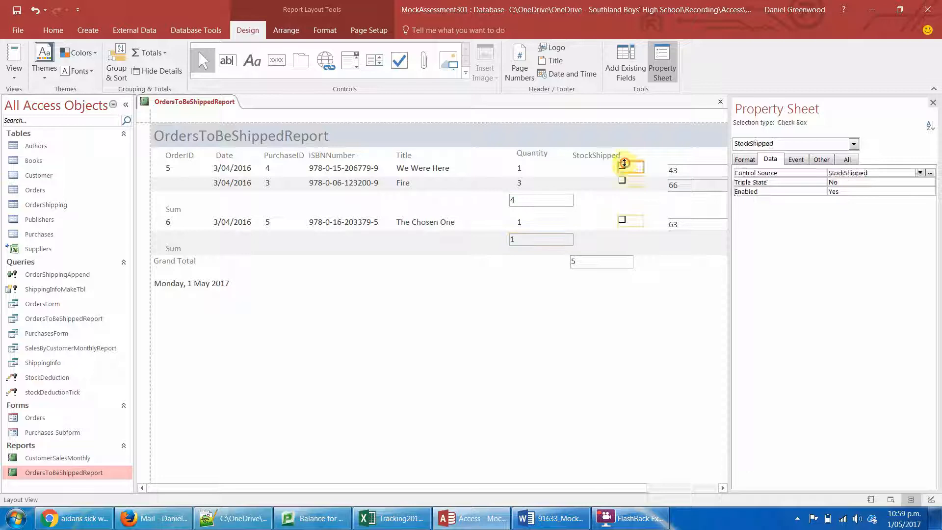
pyautogui.keyDown('shift'); pyautogui.click(611, 156); pyautogui.keyUp('shift')
pyautogui.press('Delete')
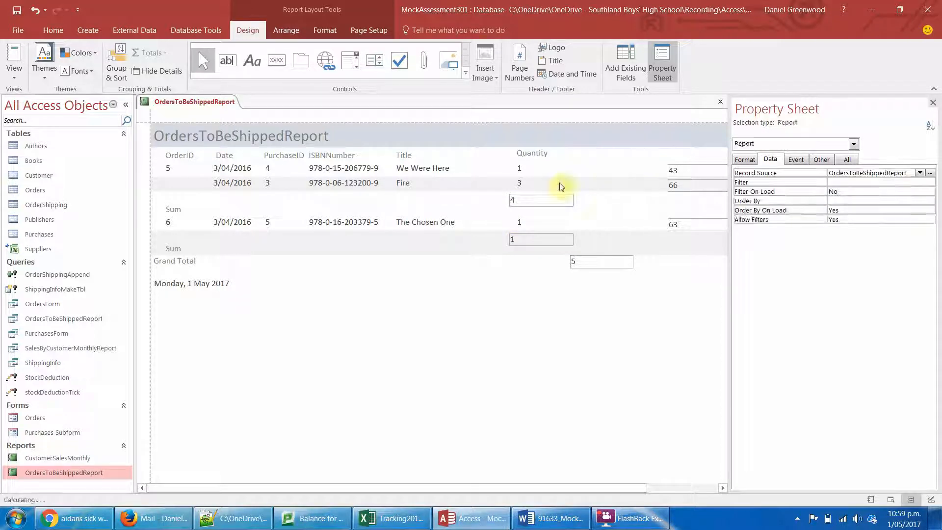
# - Centre the text of the Quantity values and the order sum boxes together
pyautogui.click(535, 177)
pyautogui.keyDown('shift'); pyautogui.click(536, 201); pyautogui.keyUp('shift')
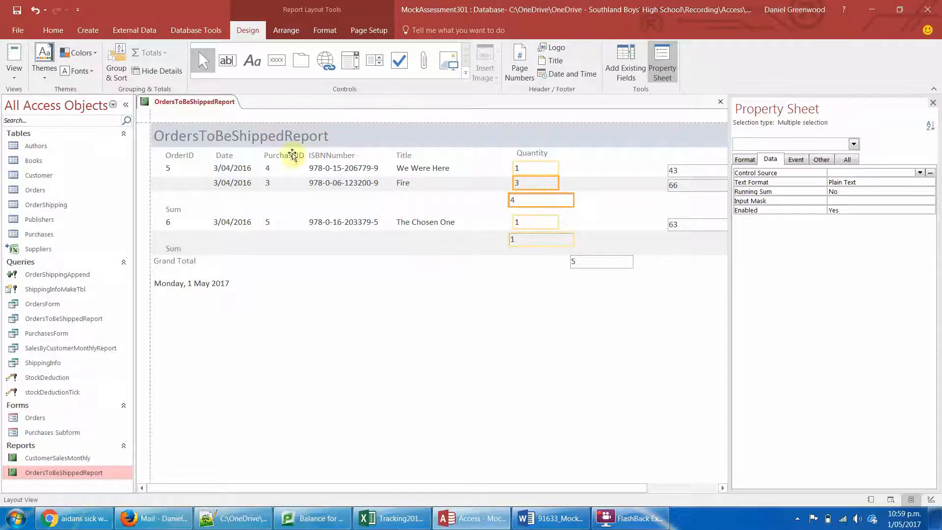
pyautogui.click(324, 30)
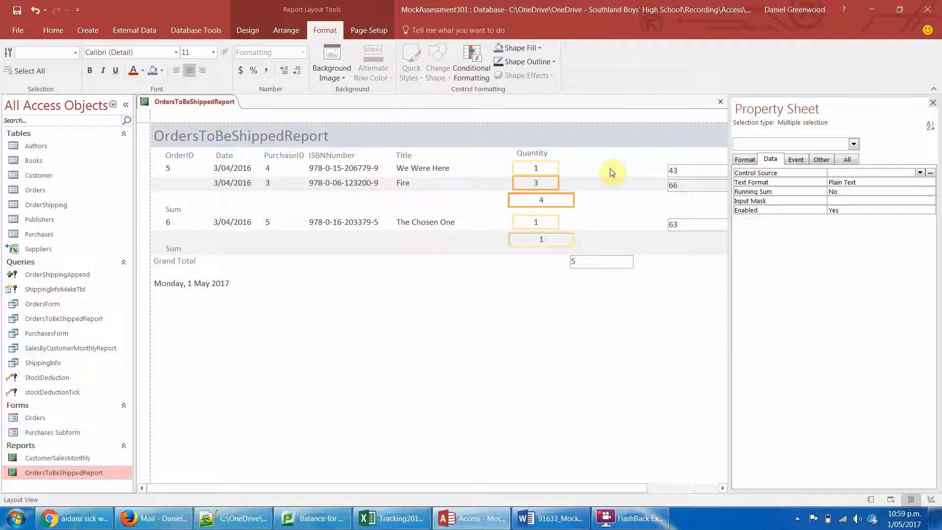
# - Narrow the order sum and Quantity boxes and nudge the sum box to line up under the Quantity values
pyautogui.click(562, 199)
pyautogui.moveTo(555, 203); pyautogui.dragTo(551, 183)
pyautogui.click(536, 183)
pyautogui.click(542, 199)
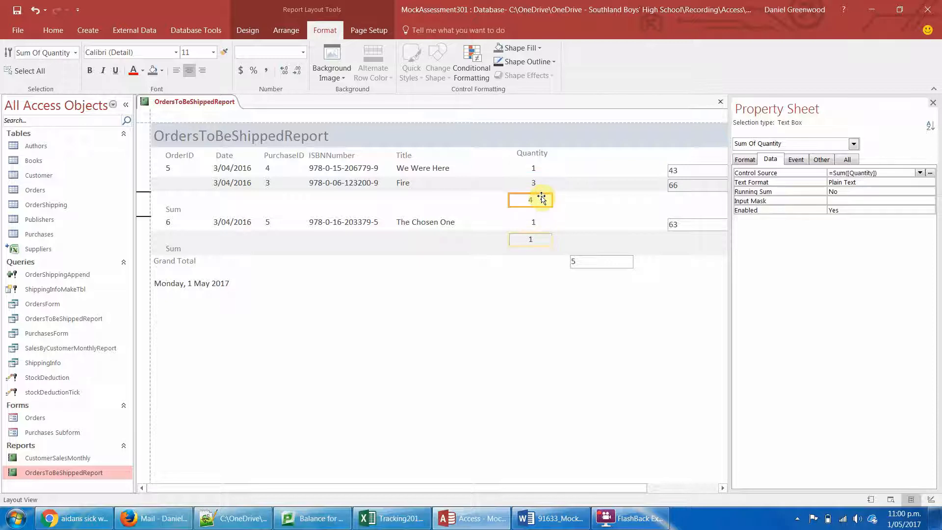
pyautogui.press('Right')
# - Resize the Grand Total box to fit under the Quantity column at the order sums' width, and centre its text
pyautogui.click(597, 265)
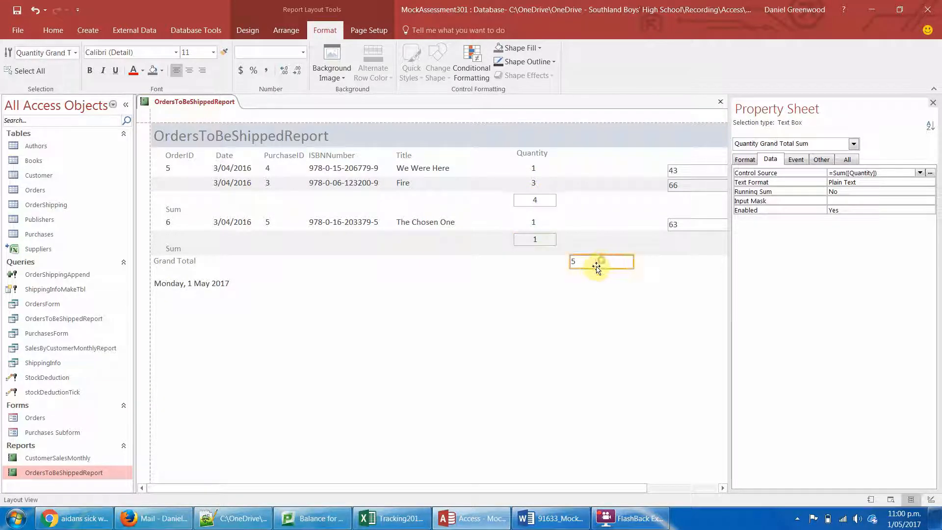
pyautogui.moveTo(569, 262); pyautogui.dragTo(511, 266)
pyautogui.moveTo(631, 263); pyautogui.dragTo(556, 273)
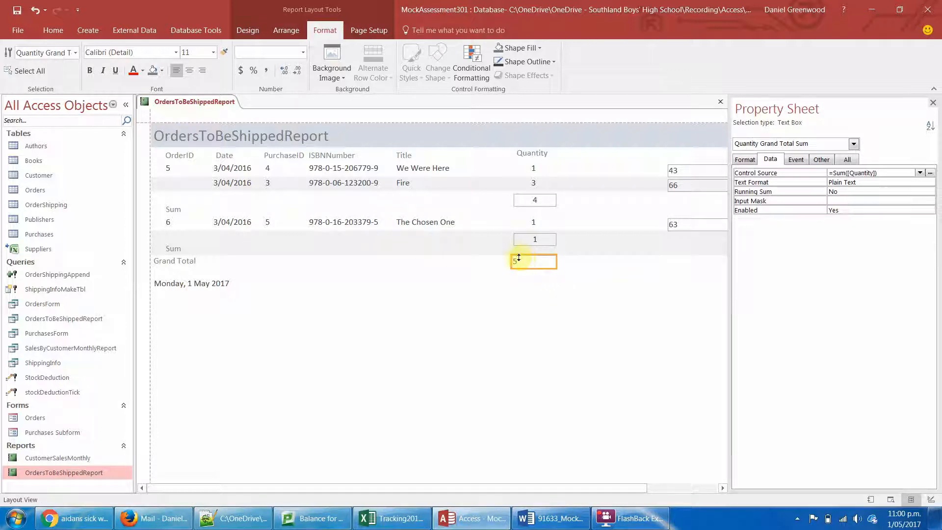
pyautogui.click(189, 72)
pyautogui.click(479, 357)
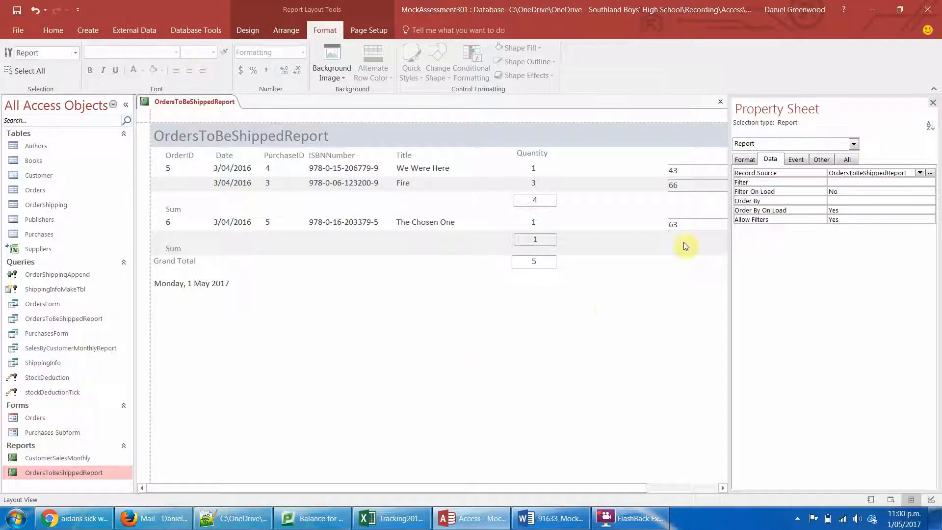
# - Switch the report to Design View and extend the Report Footer section to about 2.5 cm tall
pyautogui.click(711, 271)
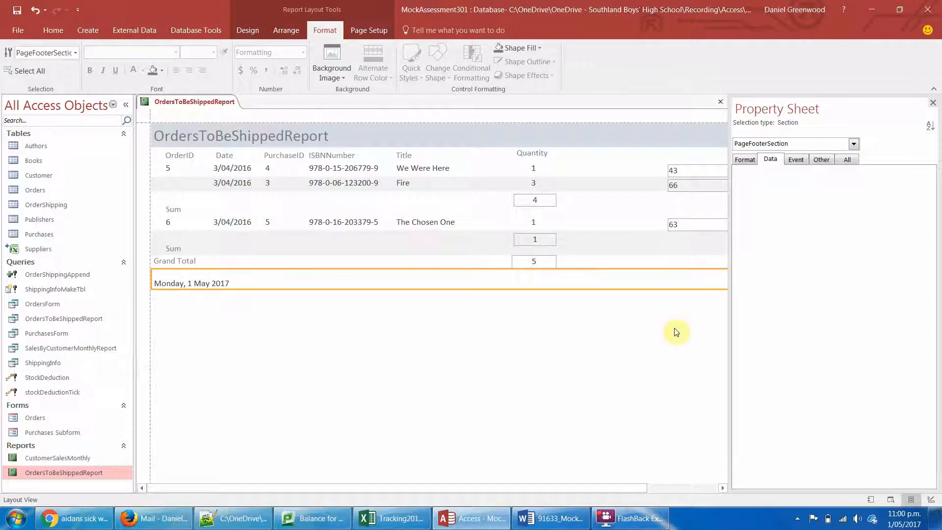
pyautogui.moveTo(536, 488); pyautogui.dragTo(592, 489)
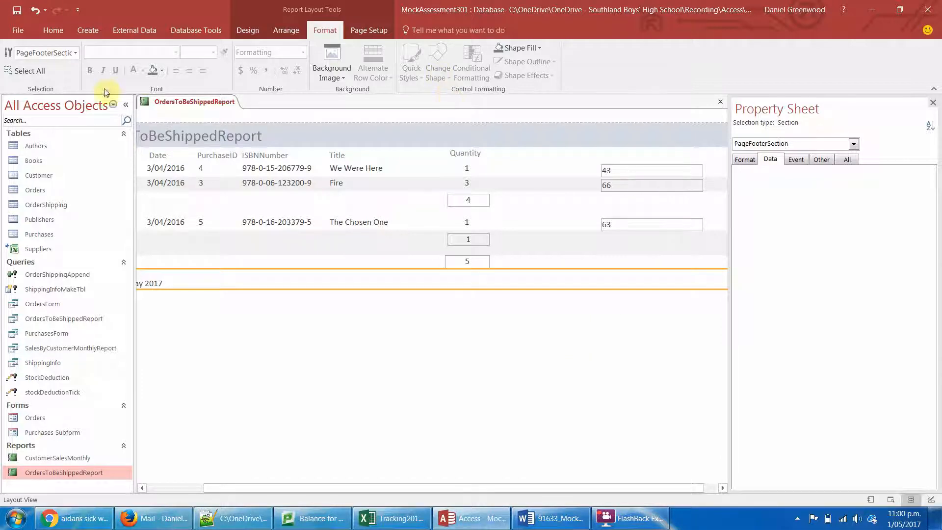
pyautogui.click(497, 264)
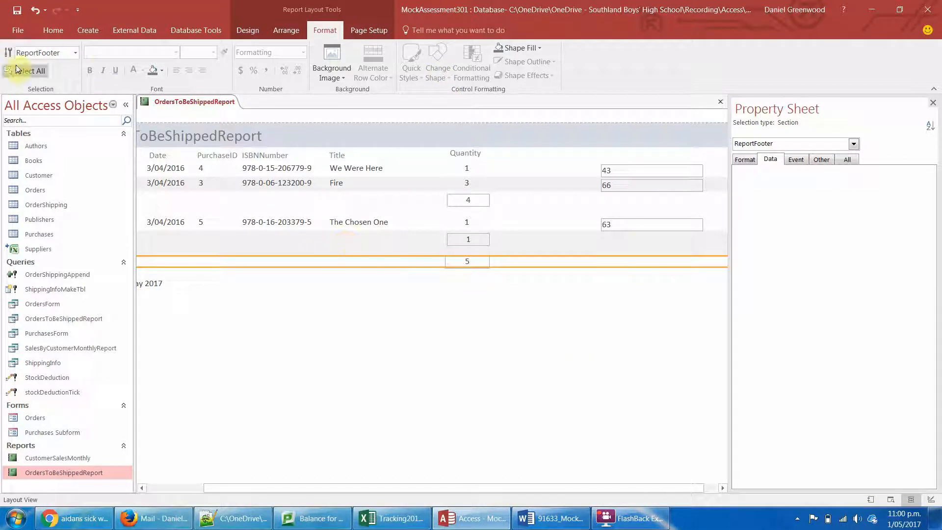
pyautogui.click(247, 30)
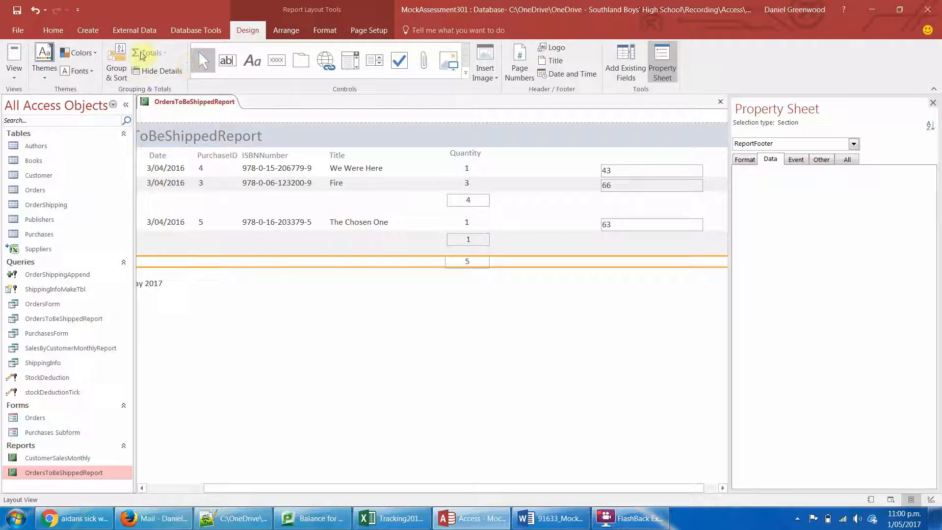
pyautogui.click(15, 74)
pyautogui.click(34, 169)
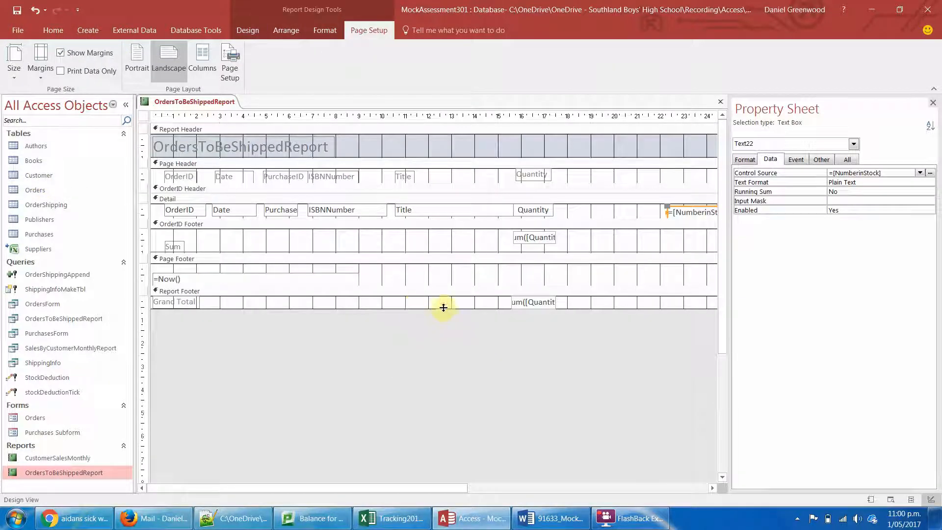
pyautogui.moveTo(444, 307); pyautogui.dragTo(442, 355)
pyautogui.click(177, 292)
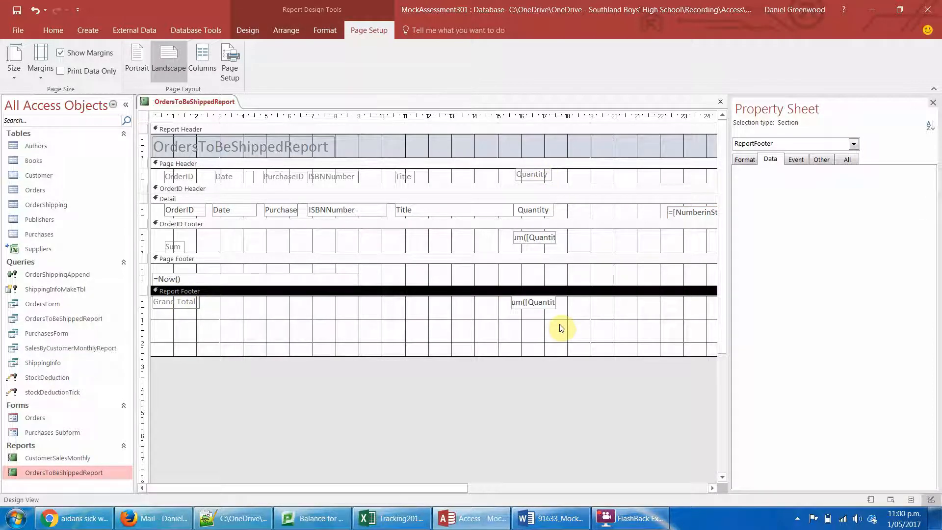
# - Widen the Grand Total sum box in the report footer to about 3.8 cm and check the NumberinStock box's control source
pyautogui.click(530, 302)
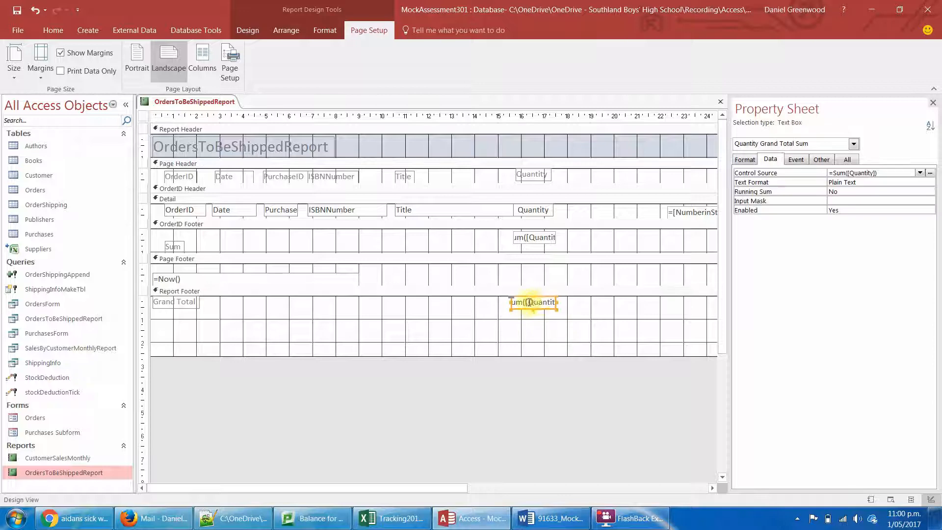
pyautogui.moveTo(558, 305); pyautogui.dragTo(599, 302)
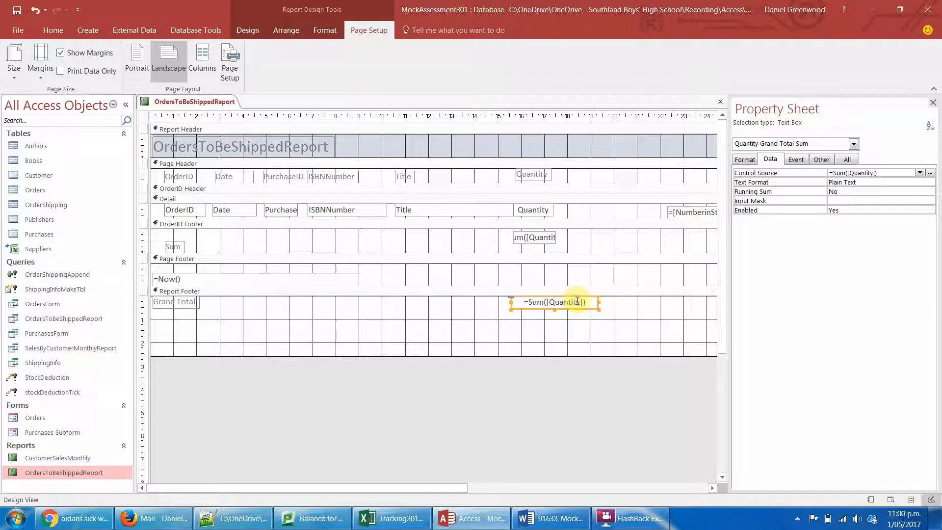
pyautogui.click(709, 210)
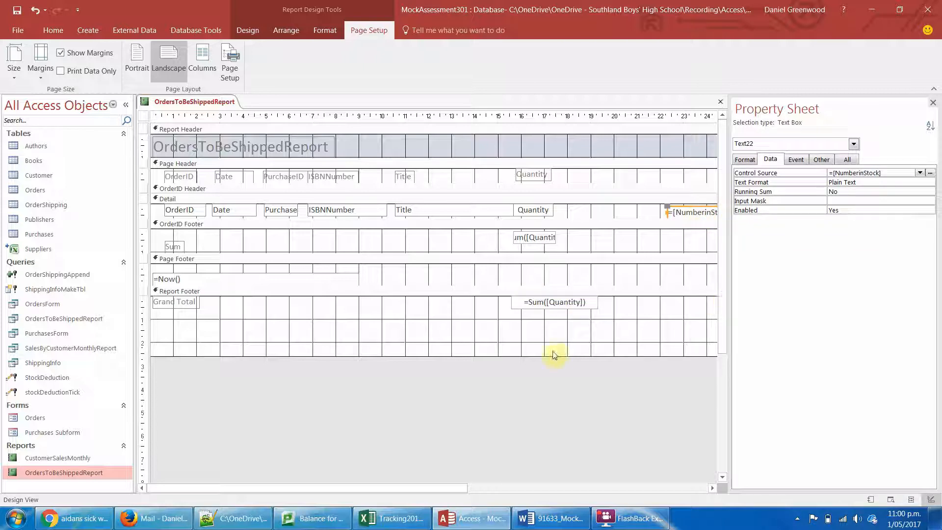
pyautogui.click(526, 302)
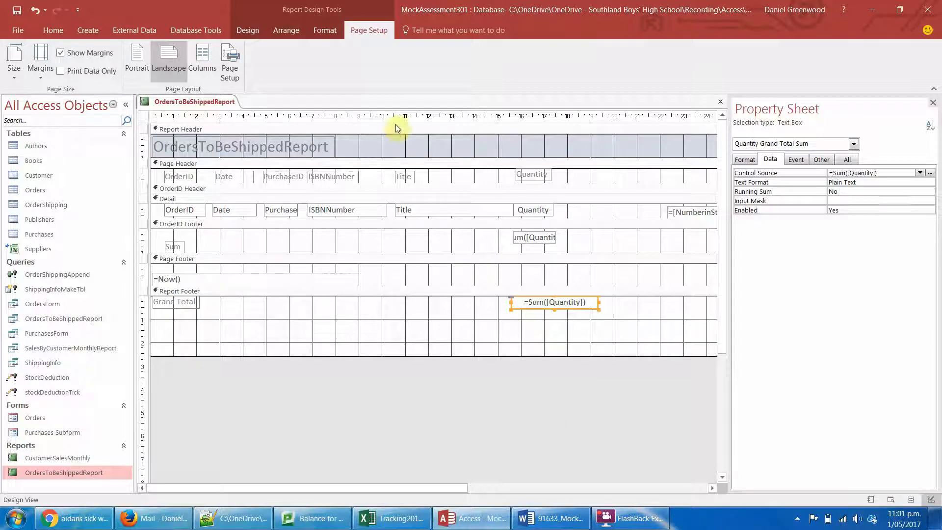
# - Fill the Report Header section's background with the standard aqua blue colour
pyautogui.rightClick(398, 140)
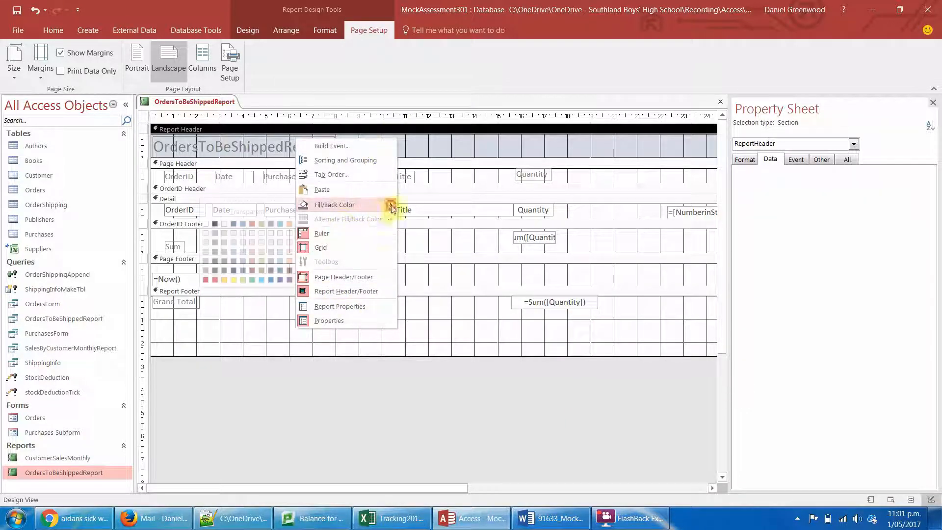
pyautogui.moveTo(386, 210)
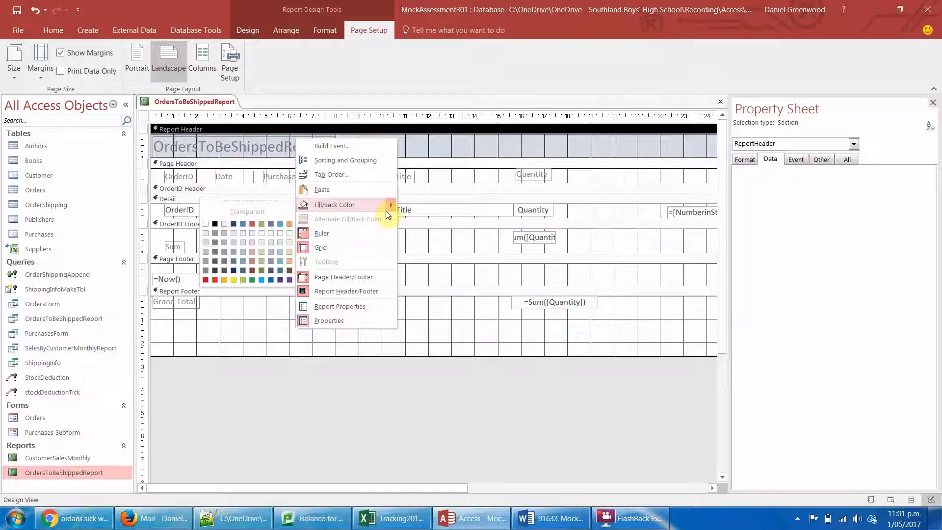
pyautogui.click(284, 225)
# - Change the font colour of the OrdersToBeShippedReport title label in the report header to white
pyautogui.click(290, 143)
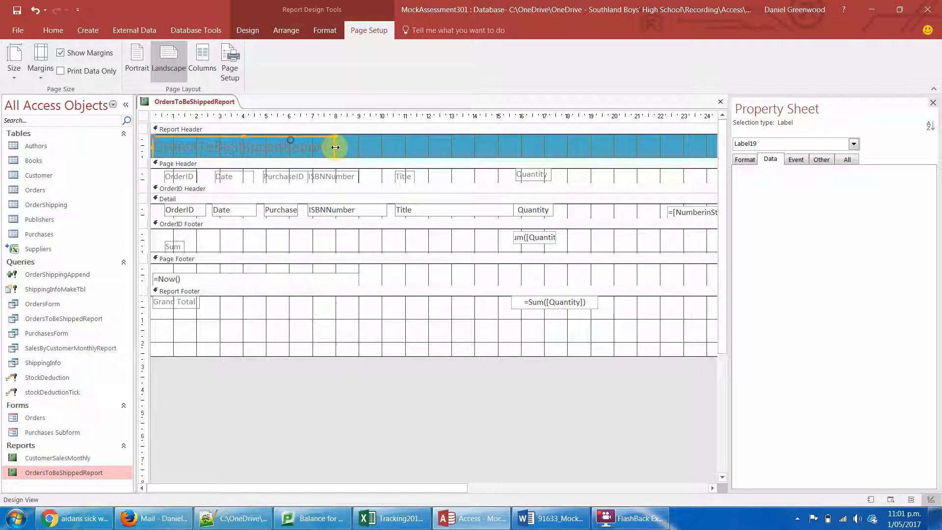
pyautogui.click(248, 31)
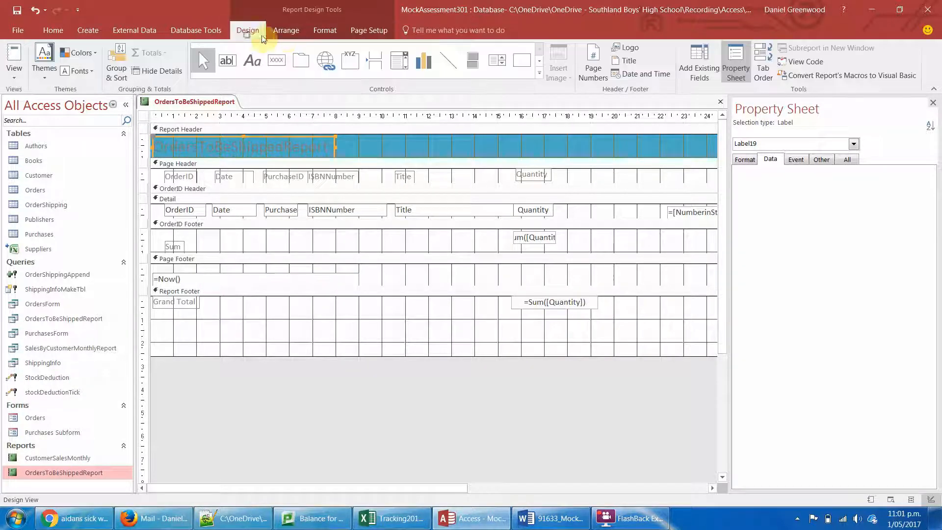
pyautogui.click(285, 31)
pyautogui.click(319, 30)
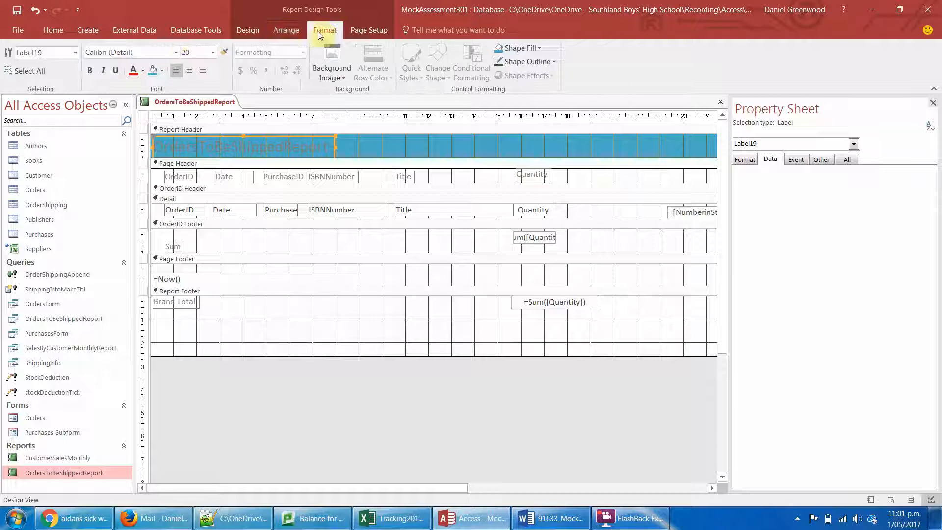
pyautogui.click(160, 72)
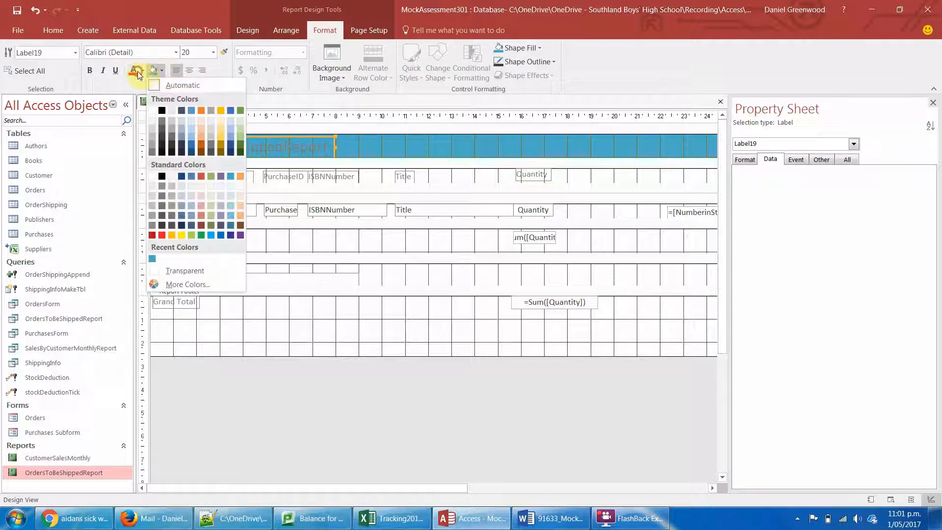
pyautogui.click(133, 70)
pyautogui.click(142, 71)
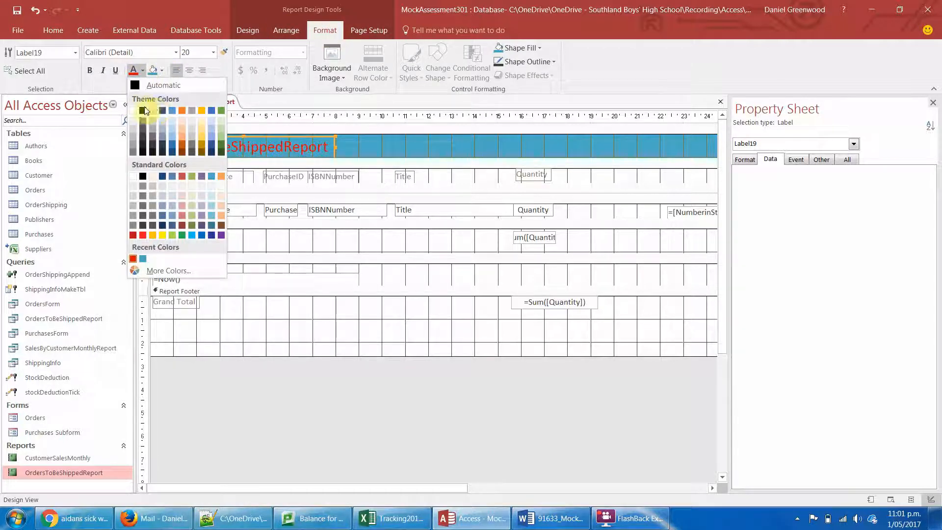
pyautogui.click(145, 86)
pyautogui.click(389, 327)
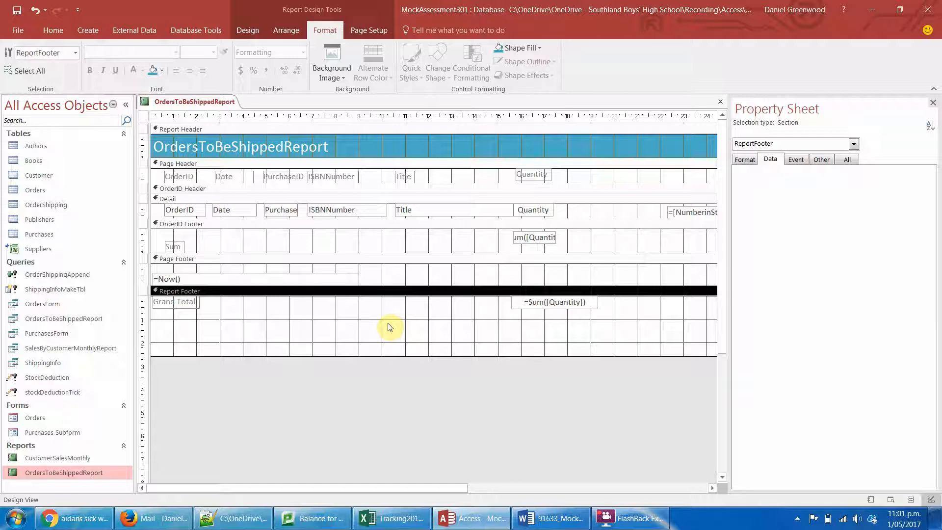
pyautogui.click(240, 34)
pyautogui.click(277, 31)
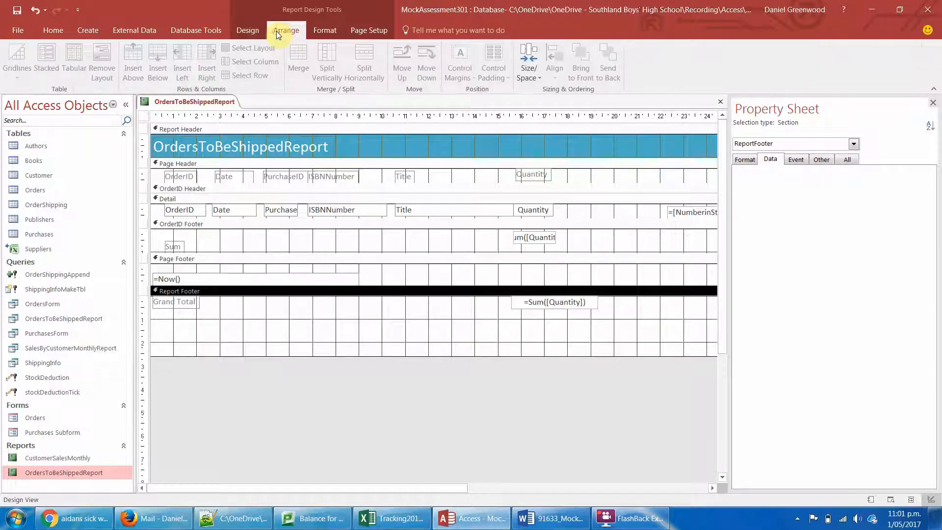
pyautogui.click(372, 31)
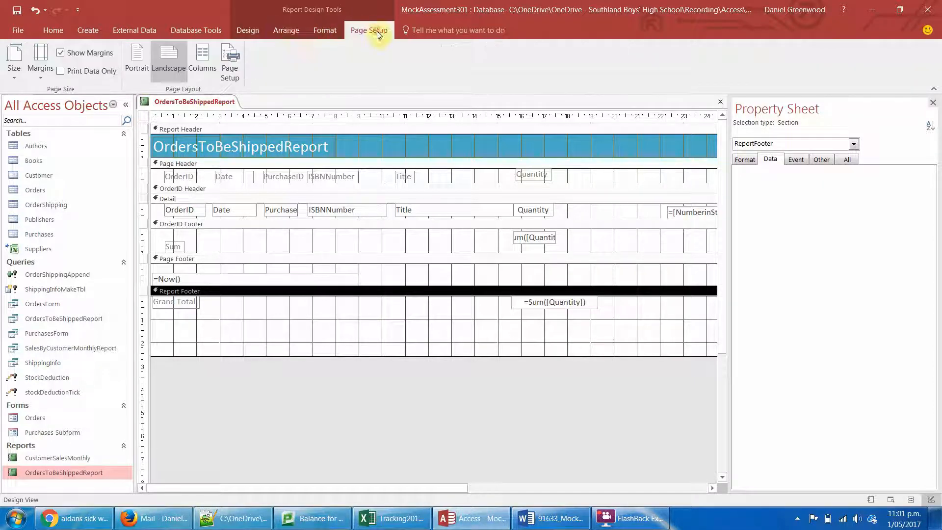
pyautogui.click(248, 30)
pyautogui.click(45, 58)
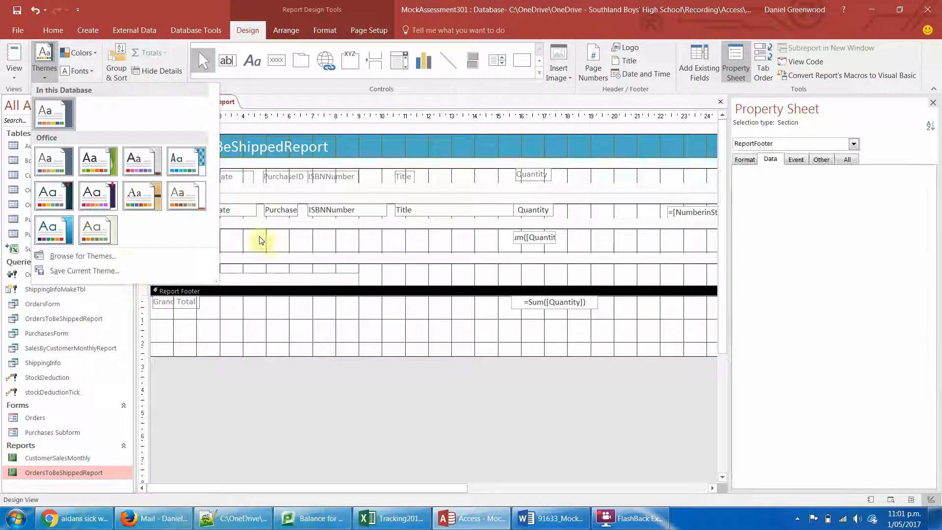
pyautogui.click(472, 351)
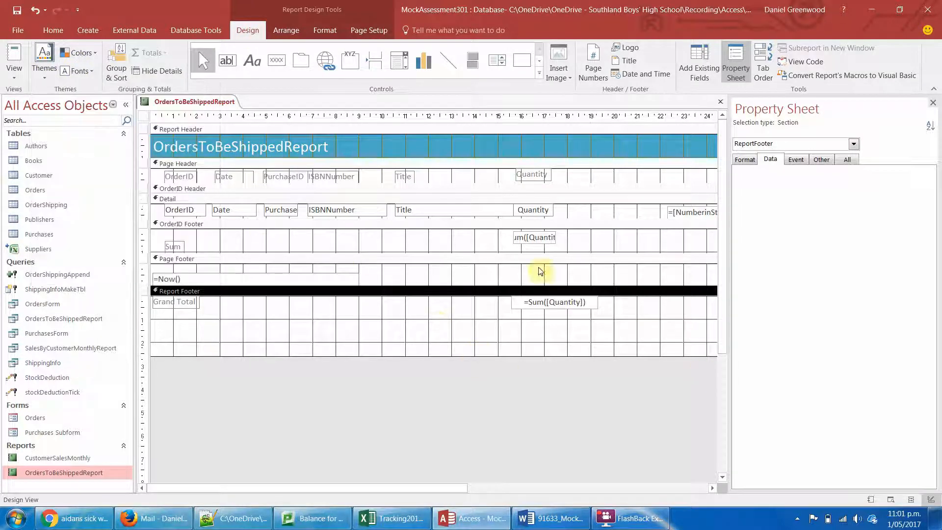